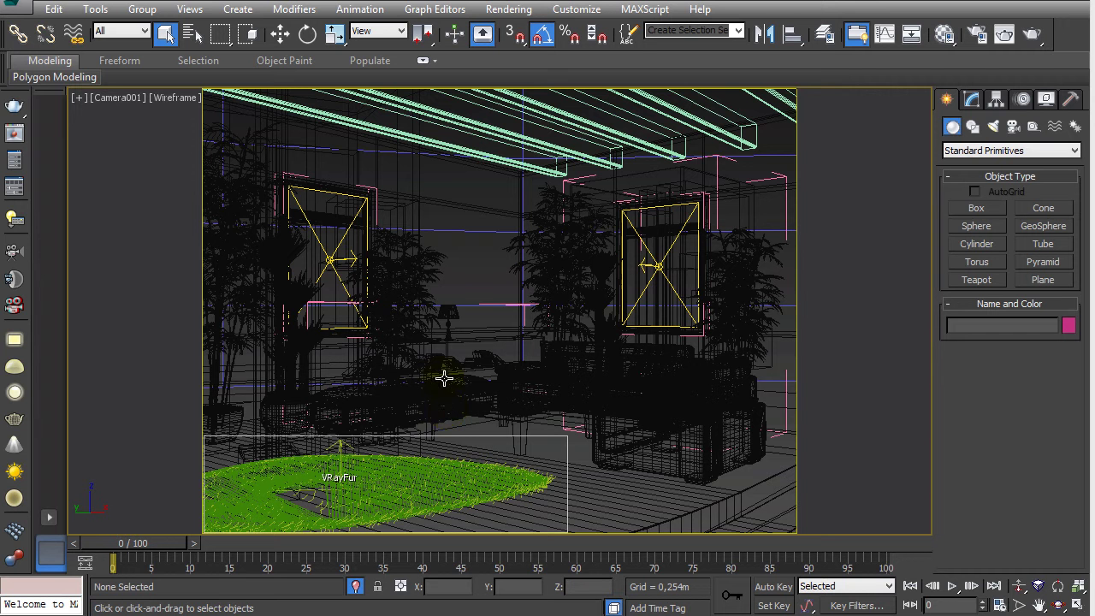
Switch from Camera001 to a Perspective view, then zoom and pan closer to the lamp and seating
{"action": "left_click", "coordinate": [475, 303]}
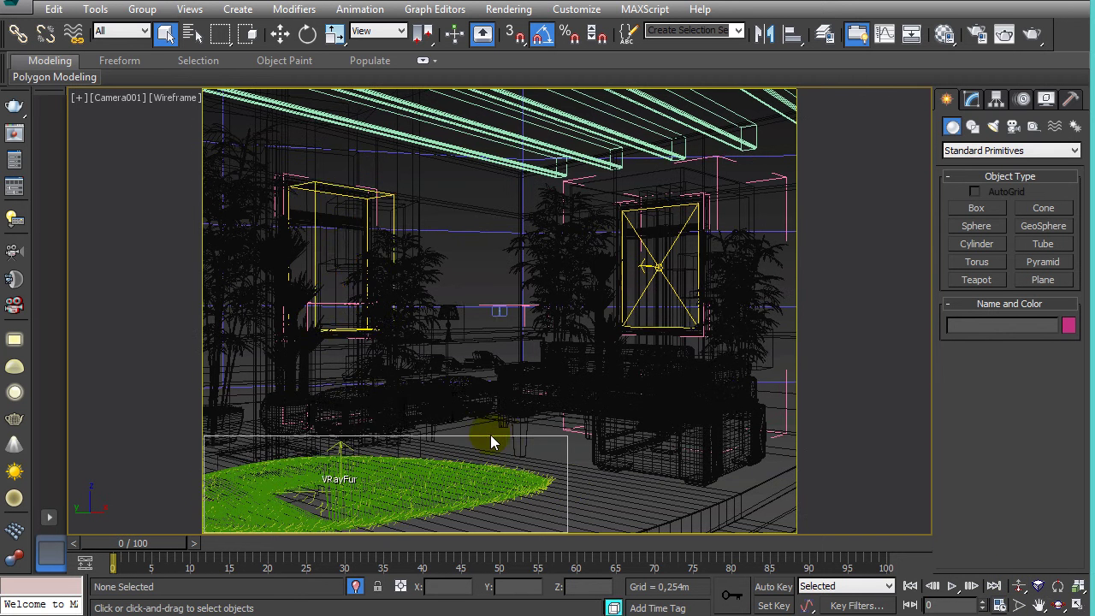
{"action": "key", "text": "p"}
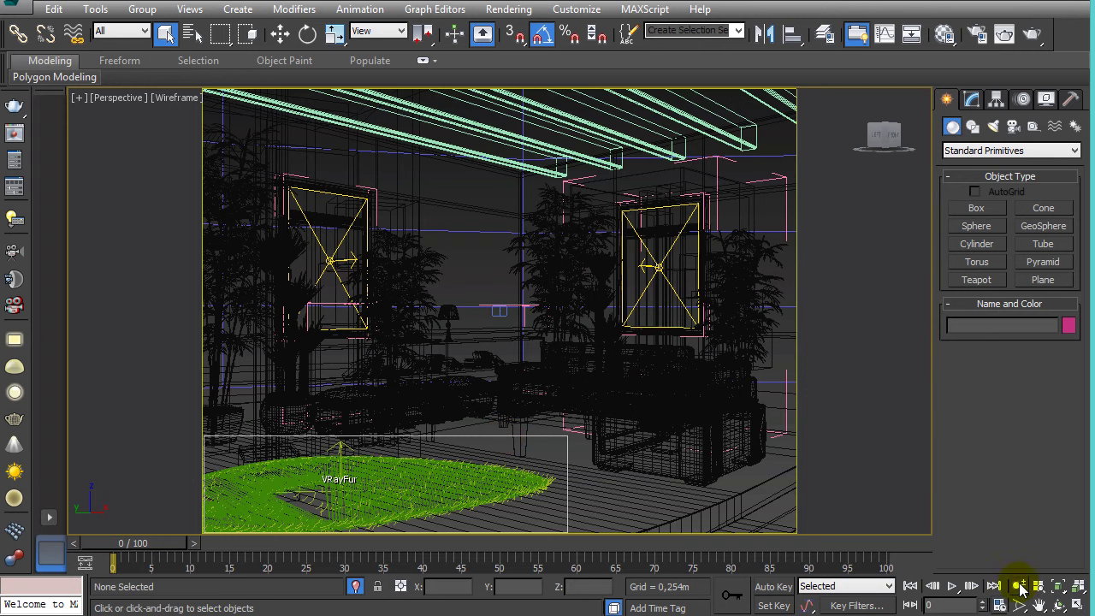
{"action": "left_click", "coordinate": [1018, 586]}
{"action": "mouse_move", "coordinate": [453, 336]}
{"action": "left_mouse_down"}
{"action": "mouse_move", "coordinate": [461, 305]}
{"action": "mouse_move", "coordinate": [493, 404]}
{"action": "mouse_move", "coordinate": [819, 451]}
{"action": "left_mouse_up"}
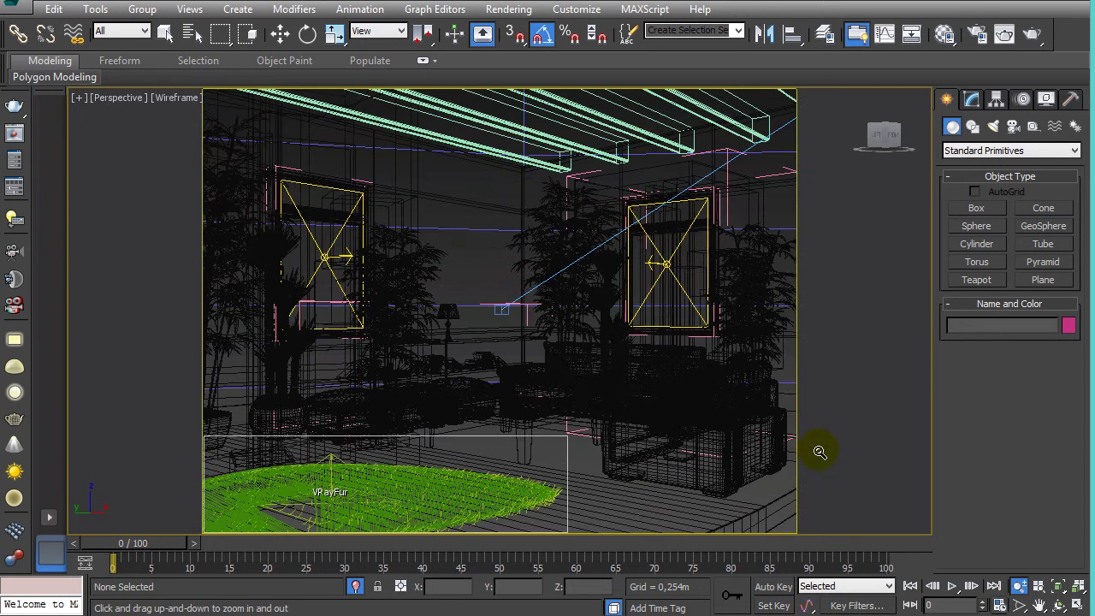
{"action": "left_click", "coordinate": [1041, 604]}
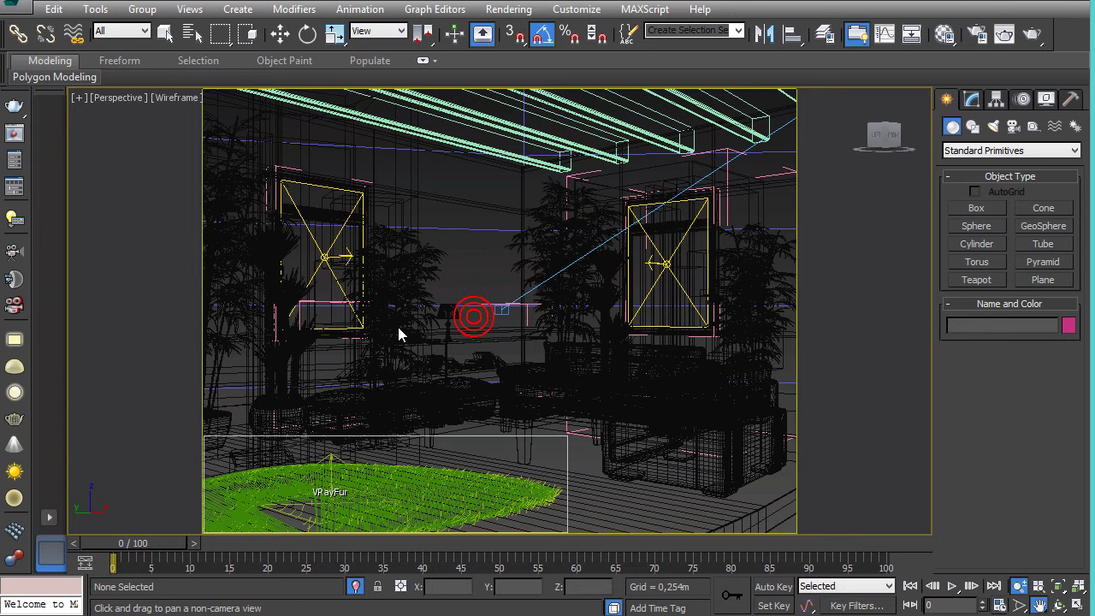
{"action": "mouse_move", "coordinate": [400, 333]}
{"action": "left_mouse_down"}
{"action": "mouse_move", "coordinate": [380, 385]}
{"action": "mouse_move", "coordinate": [416, 289]}
{"action": "mouse_move", "coordinate": [414, 307]}
{"action": "left_mouse_up"}
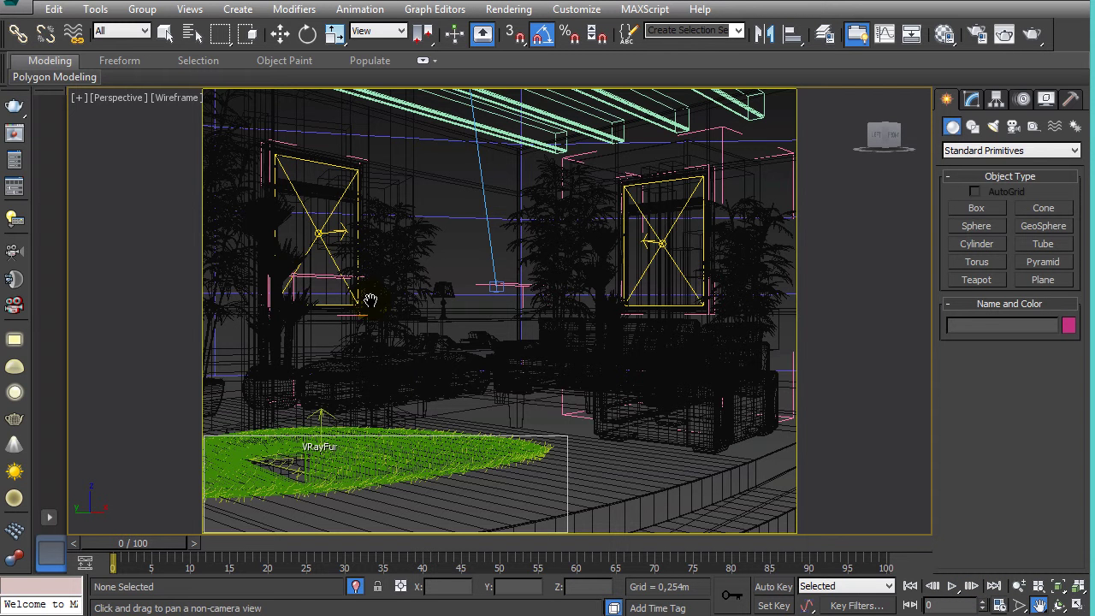
{"action": "mouse_move", "coordinate": [370, 299]}
{"action": "left_mouse_down"}
{"action": "mouse_move", "coordinate": [513, 336]}
{"action": "mouse_move", "coordinate": [381, 317]}
{"action": "mouse_move", "coordinate": [366, 349]}
{"action": "mouse_move", "coordinate": [502, 287]}
{"action": "mouse_move", "coordinate": [390, 393]}
{"action": "left_mouse_up"}
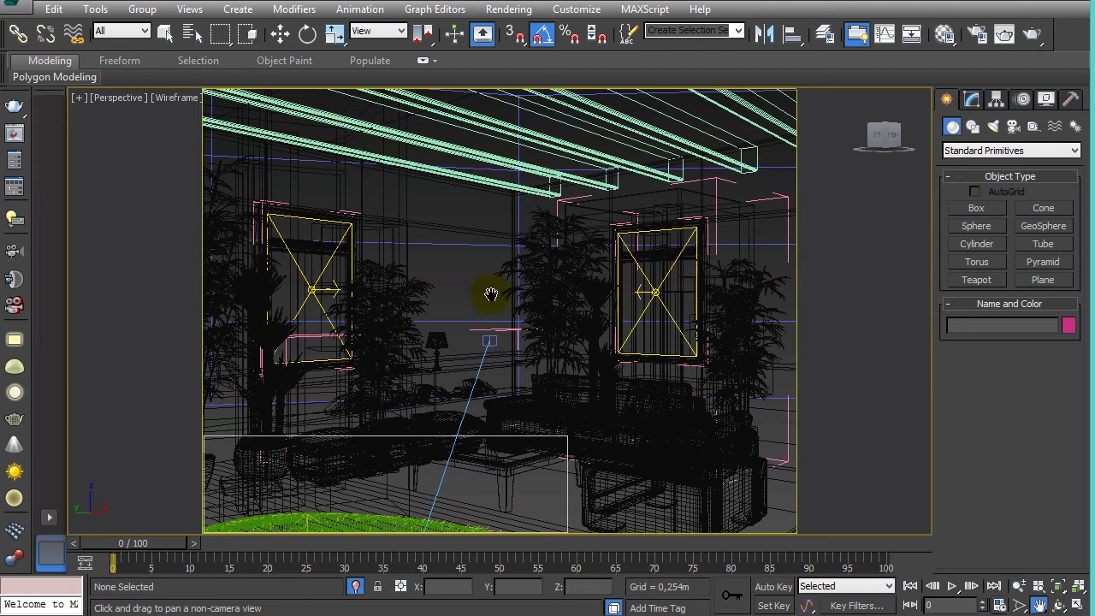
Pan the view upward and zoom in and out across the lounge
{"action": "mouse_move", "coordinate": [552, 255]}
{"action": "left_mouse_down"}
{"action": "mouse_move", "coordinate": [525, 209]}
{"action": "mouse_move", "coordinate": [330, 343]}
{"action": "mouse_move", "coordinate": [436, 310]}
{"action": "left_mouse_up"}
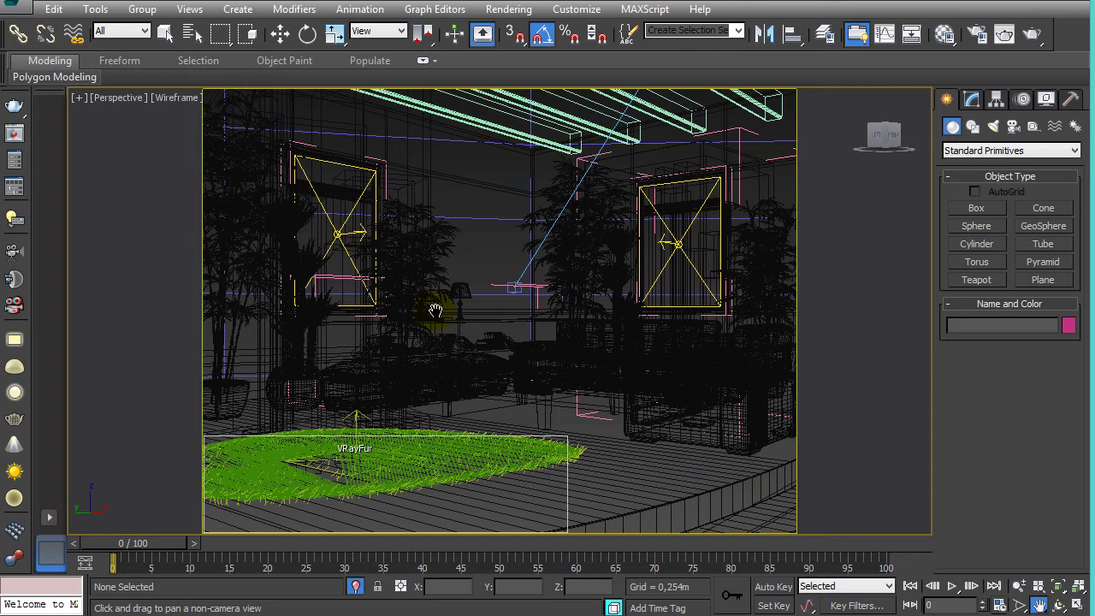
{"action": "scroll", "coordinate": [436, 309], "scroll_direction": "up", "scroll_amount": 5}
{"action": "scroll", "coordinate": [444, 327], "scroll_direction": "down", "scroll_amount": 10}
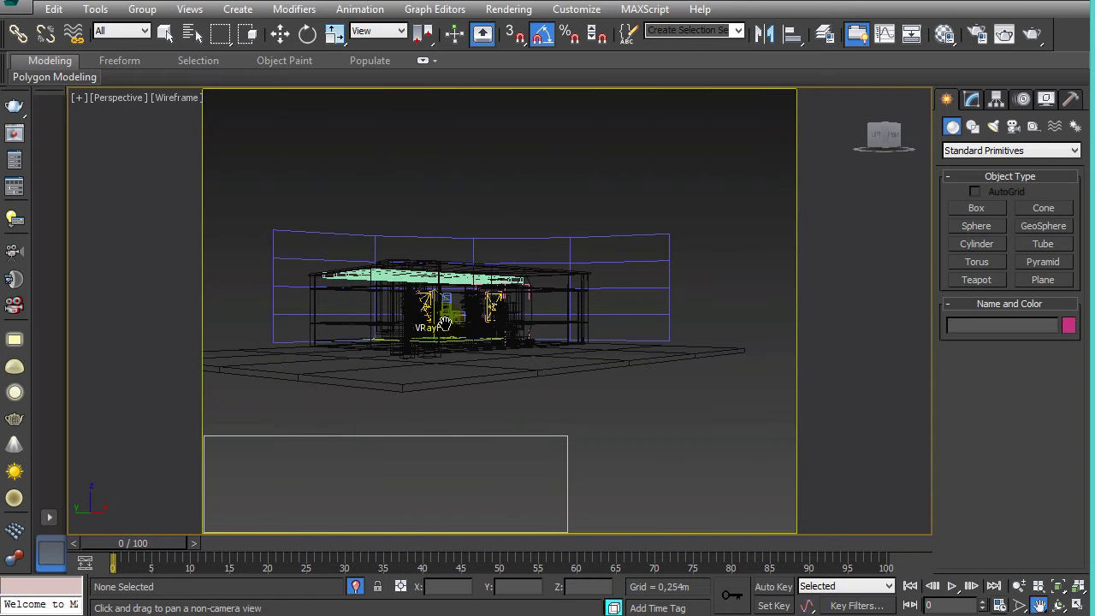
{"action": "scroll", "coordinate": [444, 323], "scroll_direction": "up", "scroll_amount": 10}
{"action": "scroll", "coordinate": [445, 321], "scroll_direction": "down", "scroll_amount": 5}
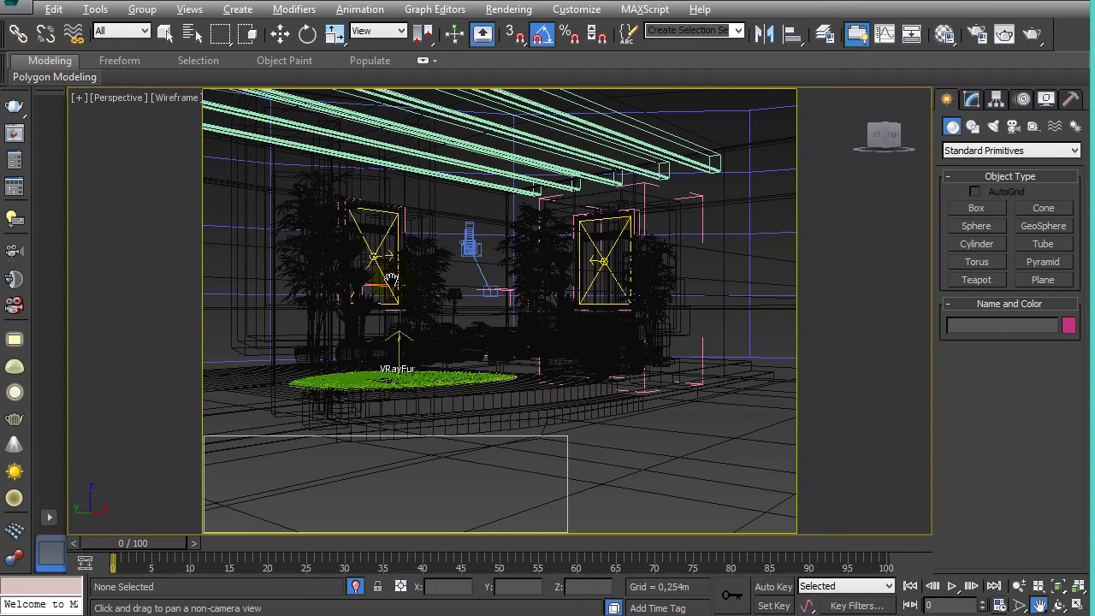
Orbit down over the plants and seating, then select armchair group AI21_06_228
{"action": "middle_click_drag", "start_coordinate": [390, 280], "coordinate": [503, 274], "text": "alt"}
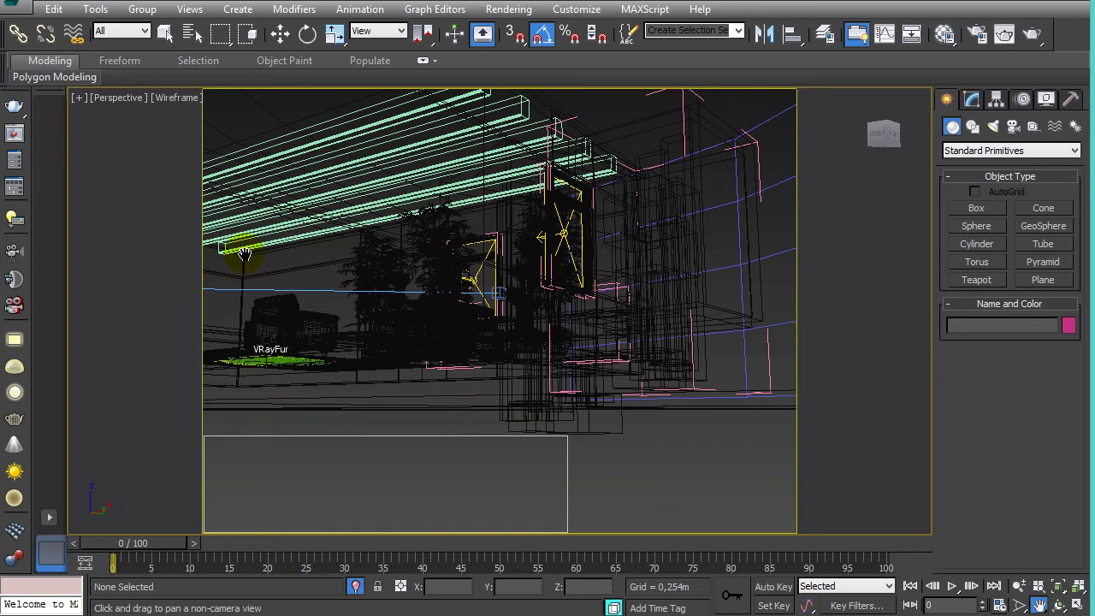
{"action": "mouse_move", "coordinate": [244, 254]}
{"action": "middle_mouse_down", "text": "alt"}
{"action": "mouse_move", "coordinate": [396, 298]}
{"action": "mouse_move", "coordinate": [427, 255]}
{"action": "mouse_move", "coordinate": [342, 312]}
{"action": "mouse_move", "coordinate": [393, 308]}
{"action": "mouse_move", "coordinate": [363, 317]}
{"action": "mouse_move", "coordinate": [394, 280]}
{"action": "mouse_move", "coordinate": [486, 332]}
{"action": "middle_mouse_up", "text": "alt"}
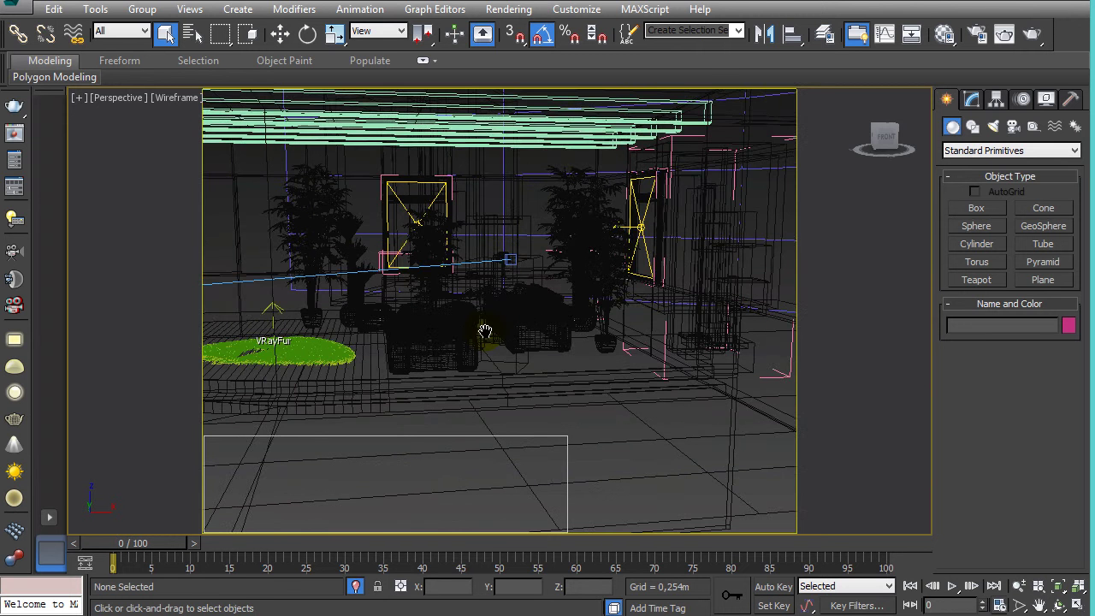
{"action": "scroll", "coordinate": [485, 332], "scroll_direction": "down", "scroll_amount": 5}
{"action": "scroll", "coordinate": [480, 315], "scroll_direction": "up", "scroll_amount": 5}
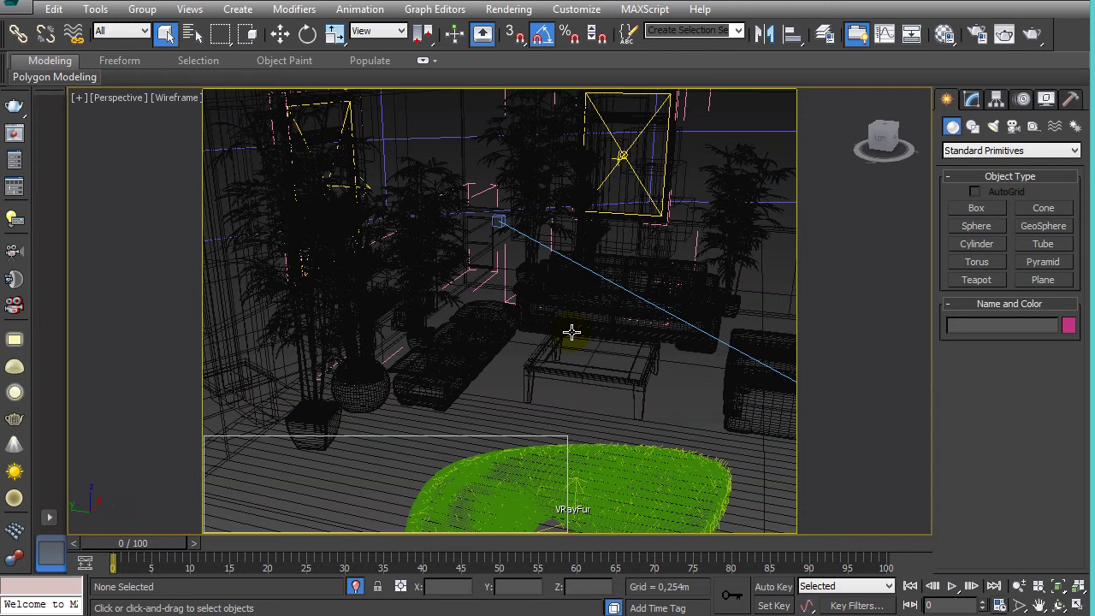
{"action": "mouse_move", "coordinate": [572, 332]}
{"action": "middle_mouse_down", "text": "alt"}
{"action": "mouse_move", "coordinate": [341, 272]}
{"action": "mouse_move", "coordinate": [467, 332]}
{"action": "mouse_move", "coordinate": [372, 360]}
{"action": "mouse_move", "coordinate": [401, 322]}
{"action": "mouse_move", "coordinate": [470, 331]}
{"action": "mouse_move", "coordinate": [558, 228]}
{"action": "middle_mouse_up", "text": "alt"}
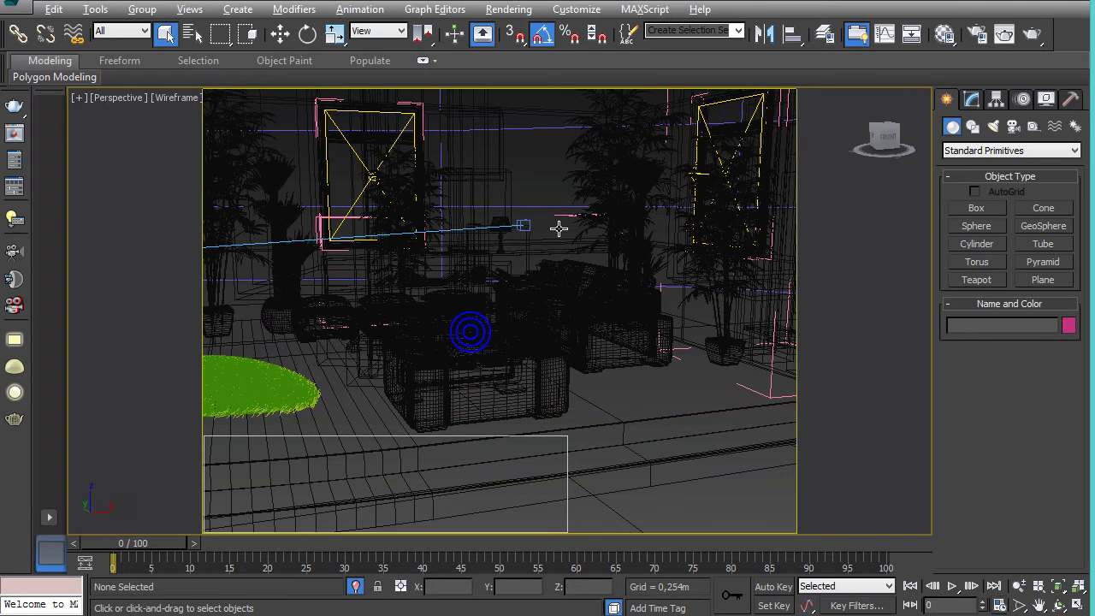
{"action": "mouse_move", "coordinate": [493, 276]}
{"action": "middle_mouse_down", "text": "alt"}
{"action": "mouse_move", "coordinate": [622, 375]}
{"action": "mouse_move", "coordinate": [472, 330]}
{"action": "middle_mouse_up", "text": "alt"}
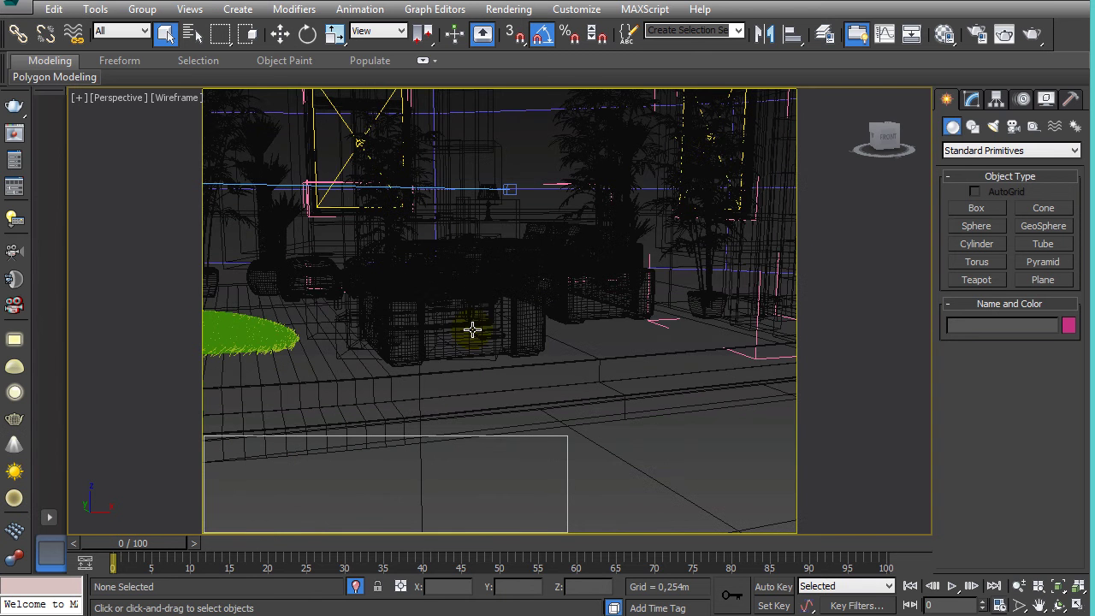
{"action": "left_click", "coordinate": [392, 349]}
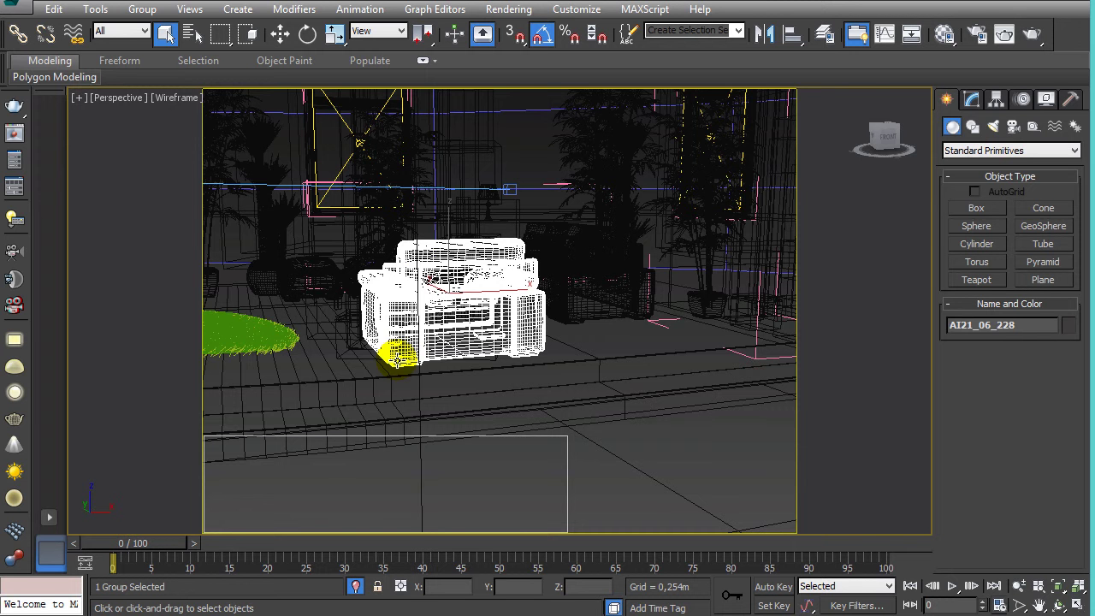
Frame the selected armchair and orbit around to its front-left
{"action": "key", "text": "z"}
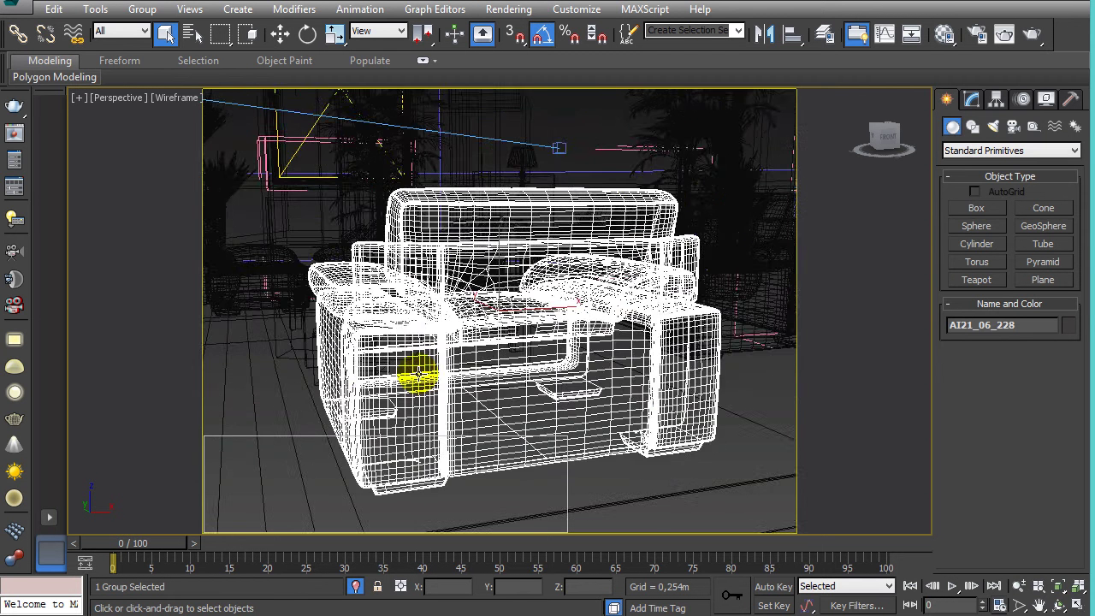
{"action": "mouse_move", "coordinate": [416, 374]}
{"action": "middle_mouse_down", "text": "alt"}
{"action": "mouse_move", "coordinate": [533, 364]}
{"action": "mouse_move", "coordinate": [482, 409]}
{"action": "mouse_move", "coordinate": [841, 388]}
{"action": "mouse_move", "coordinate": [621, 404]}
{"action": "mouse_move", "coordinate": [639, 367]}
{"action": "mouse_move", "coordinate": [582, 374]}
{"action": "mouse_move", "coordinate": [395, 174]}
{"action": "mouse_move", "coordinate": [597, 271]}
{"action": "middle_mouse_up", "text": "alt"}
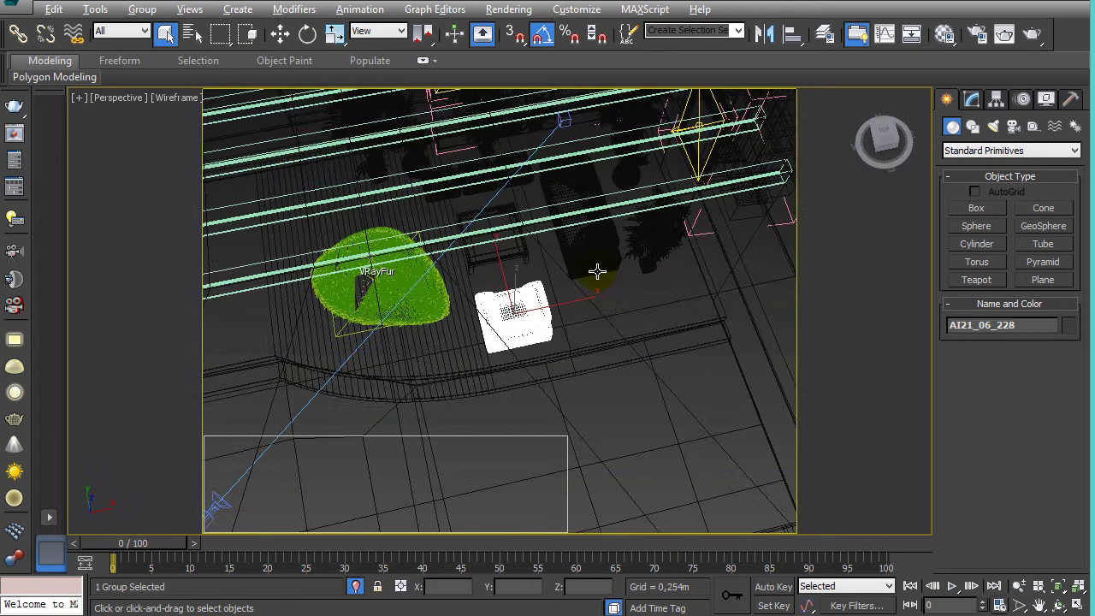
{"action": "scroll", "coordinate": [262, 353], "scroll_direction": "up", "scroll_amount": 5}
{"action": "scroll", "coordinate": [263, 353], "scroll_direction": "down", "scroll_amount": 5}
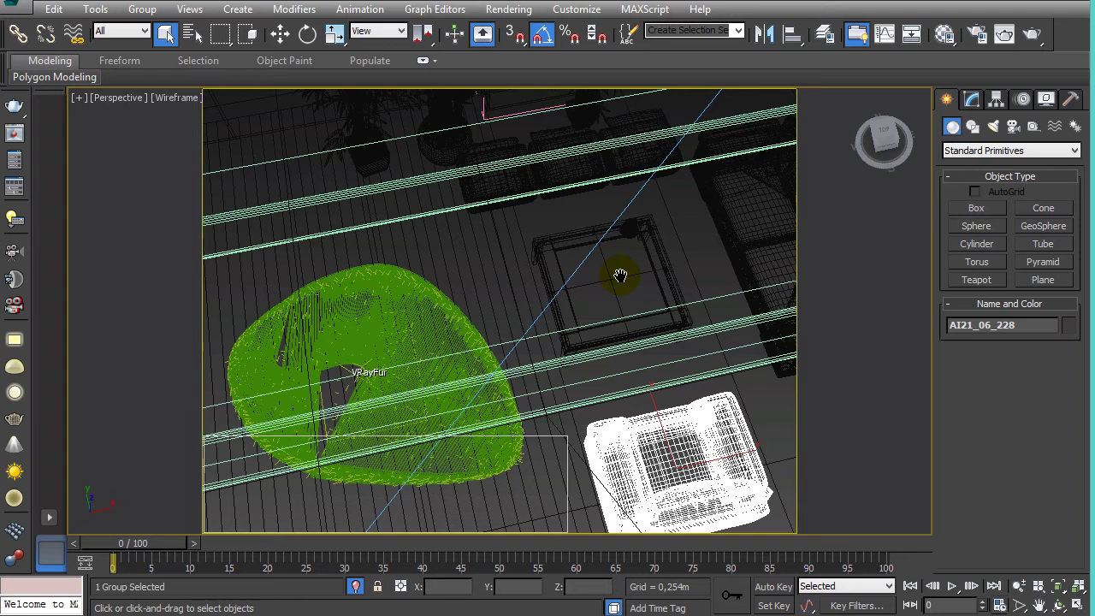
Select and frame the VRayFur grass object, then orbit around it
{"action": "left_click", "coordinate": [343, 353]}
{"action": "key", "text": "z"}
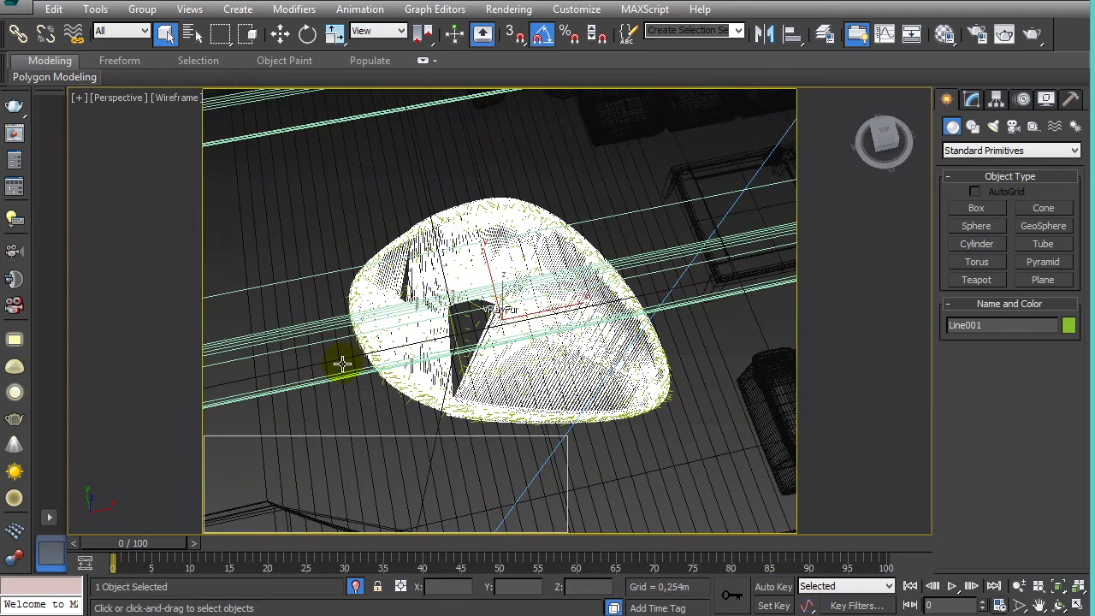
{"action": "mouse_move", "coordinate": [342, 363]}
{"action": "middle_mouse_down", "text": "alt"}
{"action": "mouse_move", "coordinate": [575, 374]}
{"action": "mouse_move", "coordinate": [486, 341]}
{"action": "mouse_move", "coordinate": [721, 420]}
{"action": "mouse_move", "coordinate": [391, 399]}
{"action": "mouse_move", "coordinate": [596, 283]}
{"action": "mouse_move", "coordinate": [553, 395]}
{"action": "mouse_move", "coordinate": [536, 385]}
{"action": "middle_mouse_up", "text": "alt"}
Select the potted plant group кусты003, orbit closer, then back out to a front view
{"action": "left_click", "coordinate": [536, 385]}
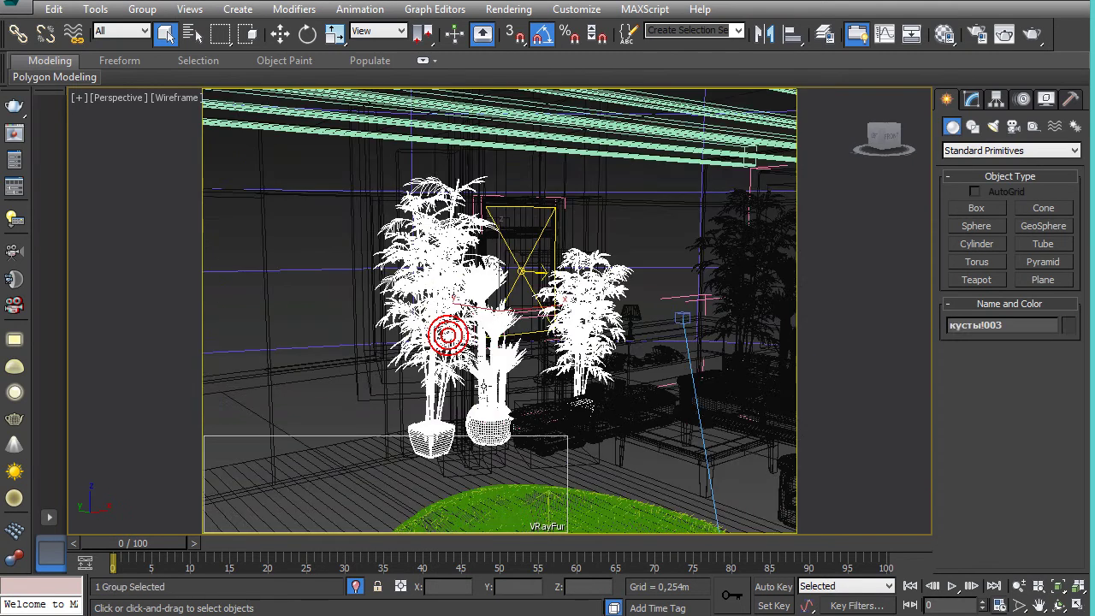
{"action": "mouse_move", "coordinate": [448, 332]}
{"action": "middle_mouse_down", "text": "alt"}
{"action": "mouse_move", "coordinate": [502, 419]}
{"action": "mouse_move", "coordinate": [867, 230]}
{"action": "mouse_move", "coordinate": [501, 243]}
{"action": "mouse_move", "coordinate": [552, 327]}
{"action": "mouse_move", "coordinate": [607, 283]}
{"action": "mouse_move", "coordinate": [469, 469]}
{"action": "mouse_move", "coordinate": [460, 392]}
{"action": "mouse_move", "coordinate": [412, 364]}
{"action": "middle_mouse_up", "text": "alt"}
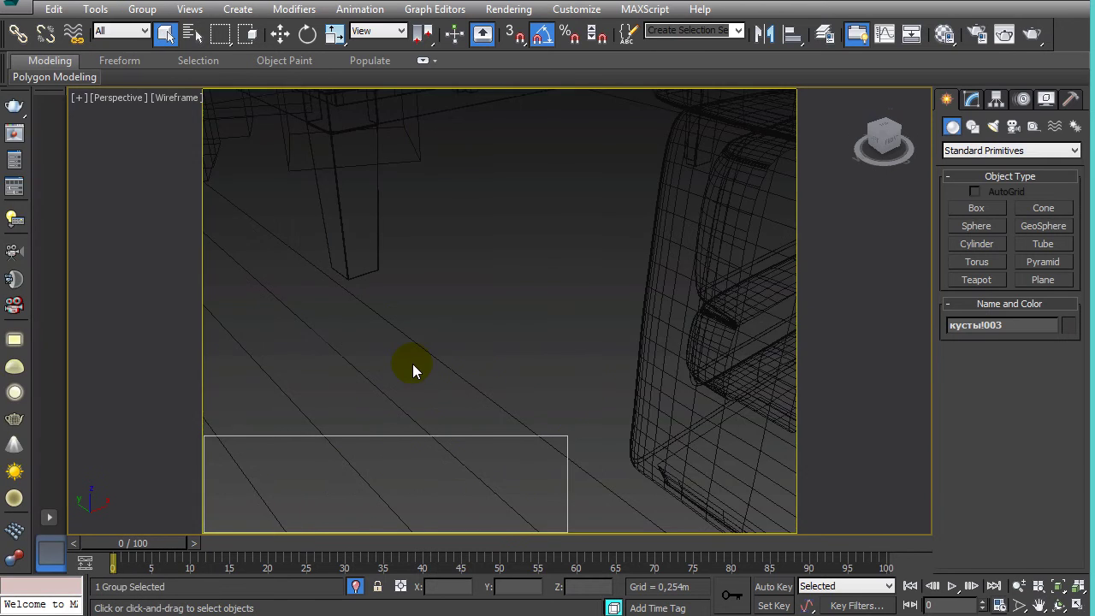
{"action": "key", "text": "shift+z"}
{"action": "key", "text": "shift+z"}
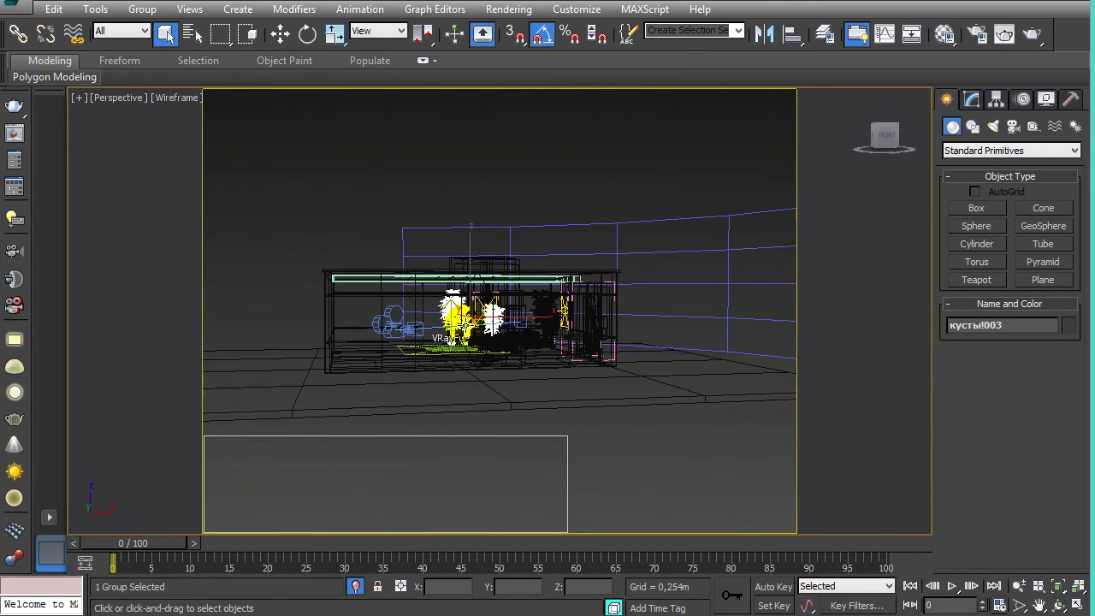
Isolate the VRayFur object, orbit and pan around it, then restore the full scene
{"action": "key", "text": "alt+q"}
{"action": "middle_click_drag", "start_coordinate": [474, 387], "coordinate": [572, 420], "text": "alt"}
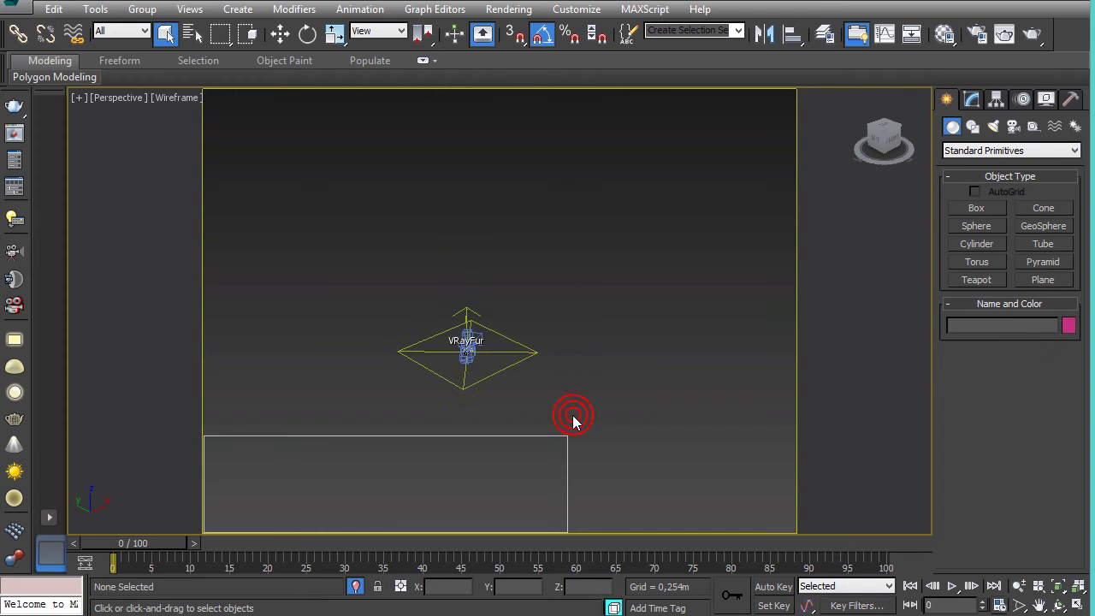
{"action": "scroll", "coordinate": [551, 423], "scroll_direction": "up", "scroll_amount": 2}
{"action": "middle_click_drag", "start_coordinate": [347, 332], "coordinate": [377, 294]}
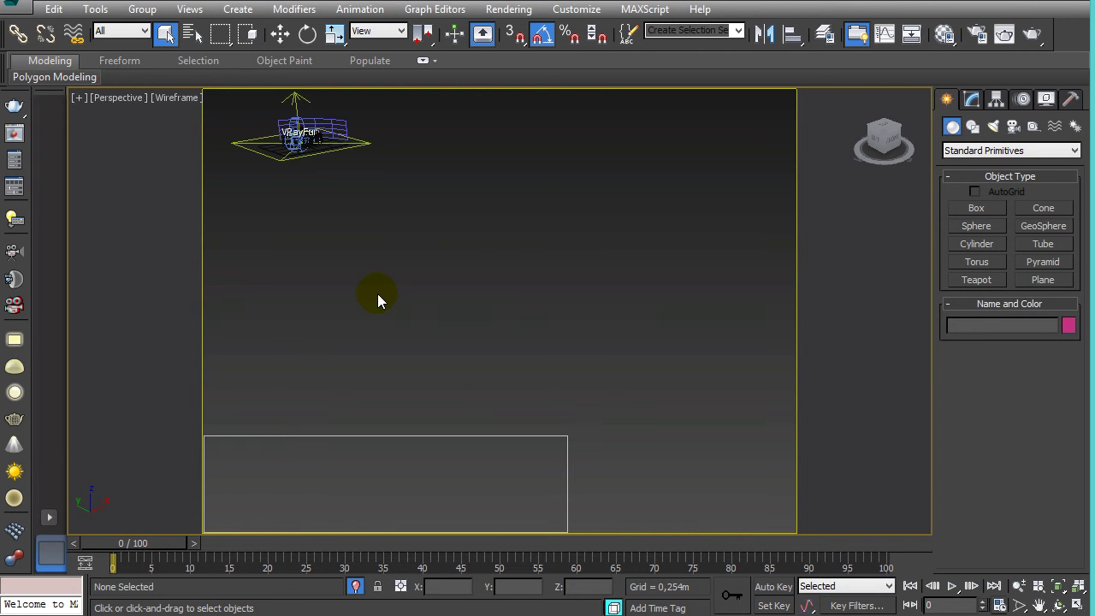
{"action": "key", "text": "ctrl+z"}
Frame AI21_03_28, then the sofa group AI21_06_227, and orbit to a wider room angle
{"action": "key", "text": "alt+q"}
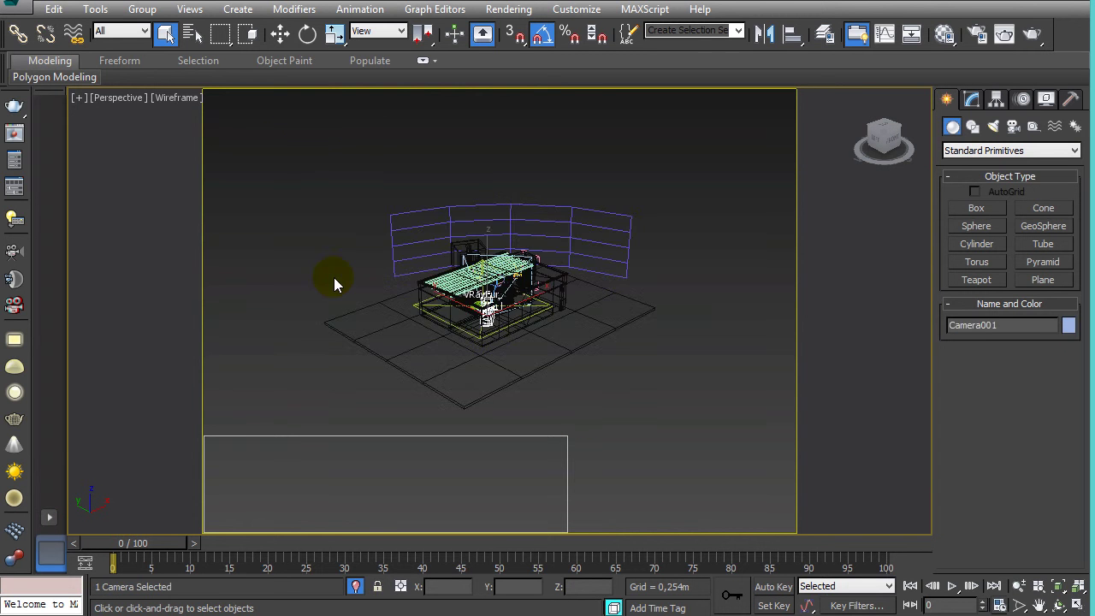
{"action": "left_click", "coordinate": [494, 372]}
{"action": "key", "text": "z"}
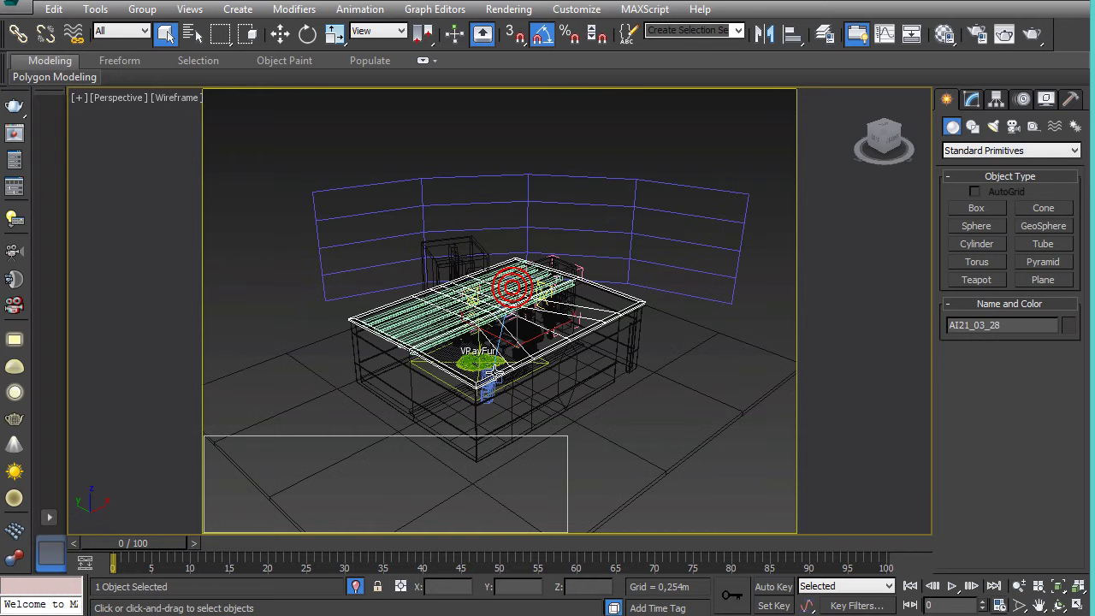
{"action": "left_click", "coordinate": [527, 339]}
{"action": "key", "text": "z"}
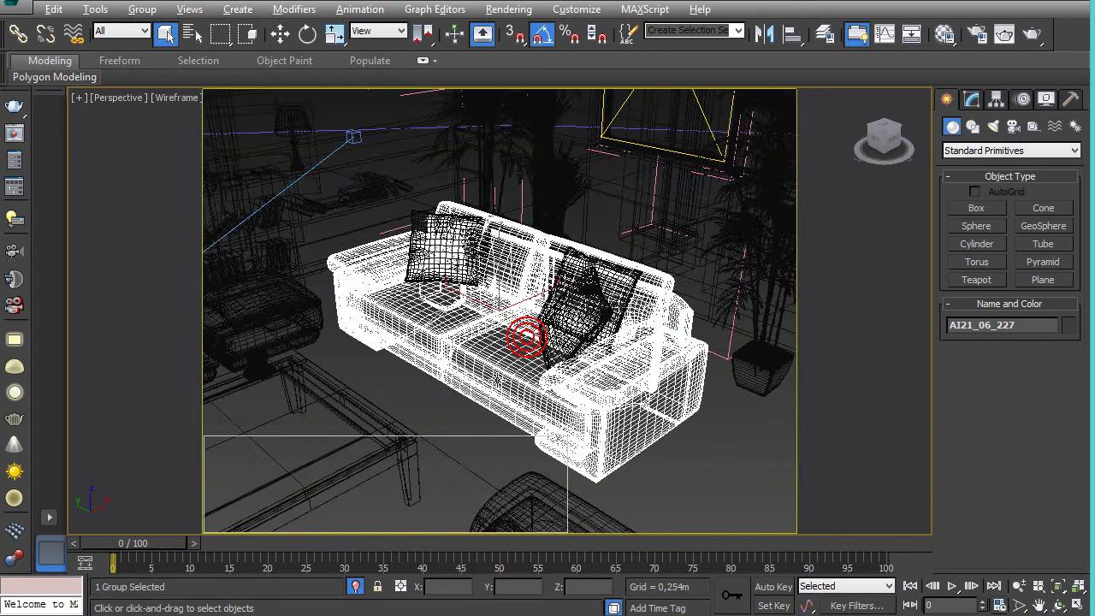
{"action": "mouse_move", "coordinate": [526, 336]}
{"action": "middle_mouse_down", "text": "alt"}
{"action": "mouse_move", "coordinate": [582, 393]}
{"action": "mouse_move", "coordinate": [489, 309]}
{"action": "middle_mouse_up", "text": "alt"}
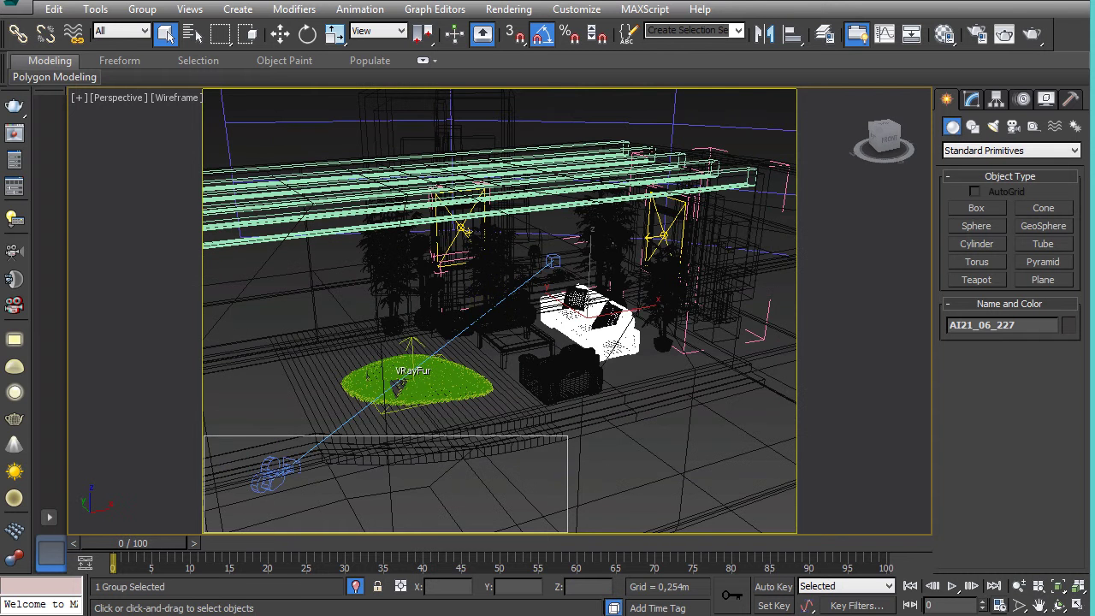
Zoom the Perspective view out and back in, then switch to Orbit navigation
{"action": "key", "text": "alt+Tab"}
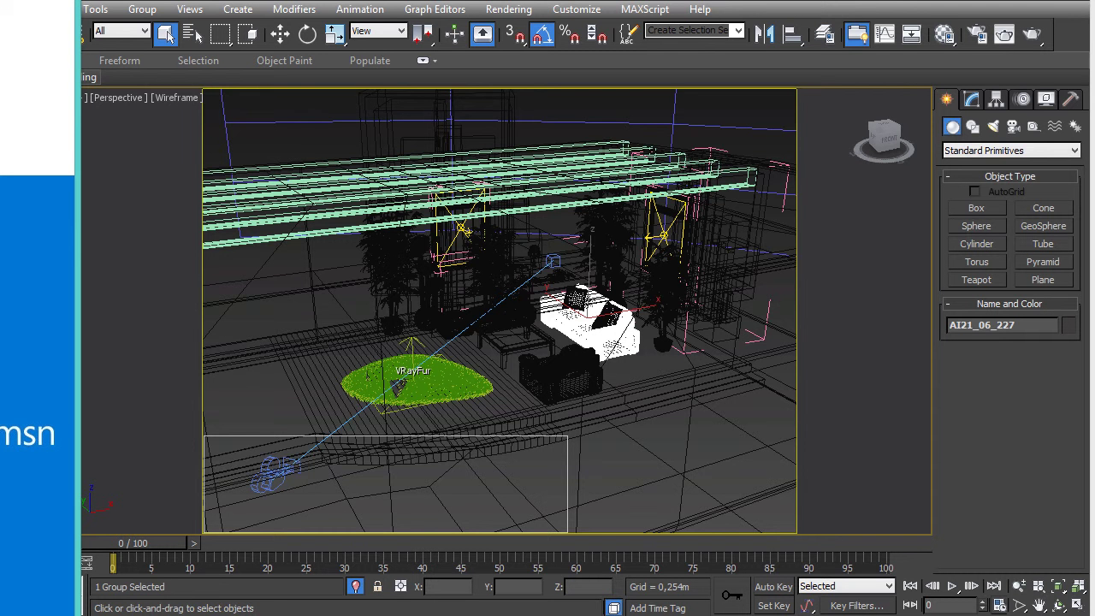
{"action": "scroll", "coordinate": [393, 329], "scroll_direction": "down", "scroll_amount": 5}
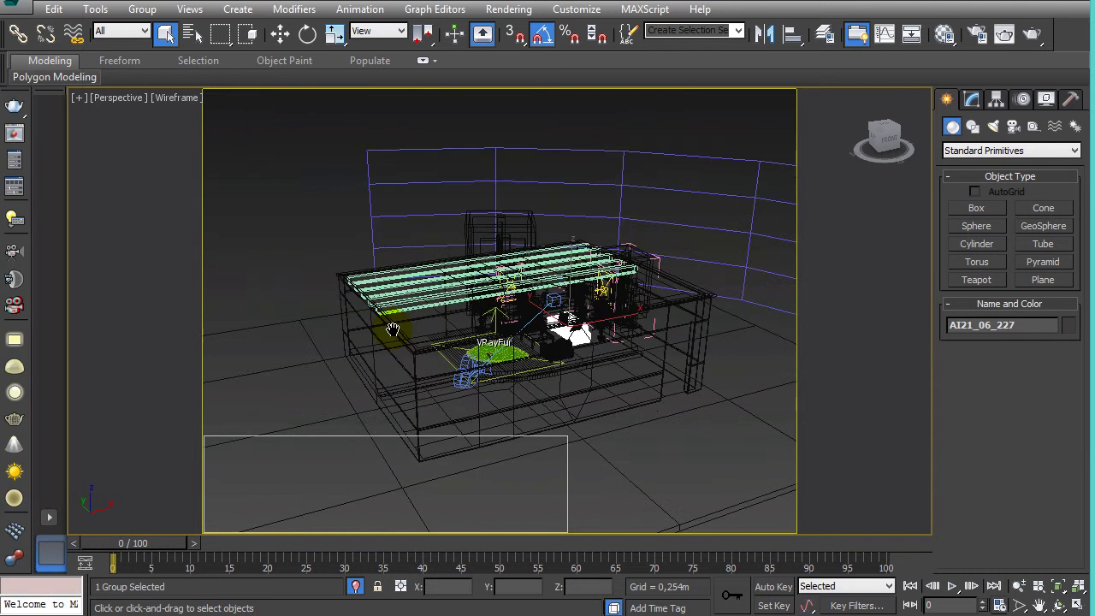
{"action": "scroll", "coordinate": [393, 330], "scroll_direction": "up", "scroll_amount": 4}
{"action": "scroll", "coordinate": [389, 351], "scroll_direction": "up", "scroll_amount": 2}
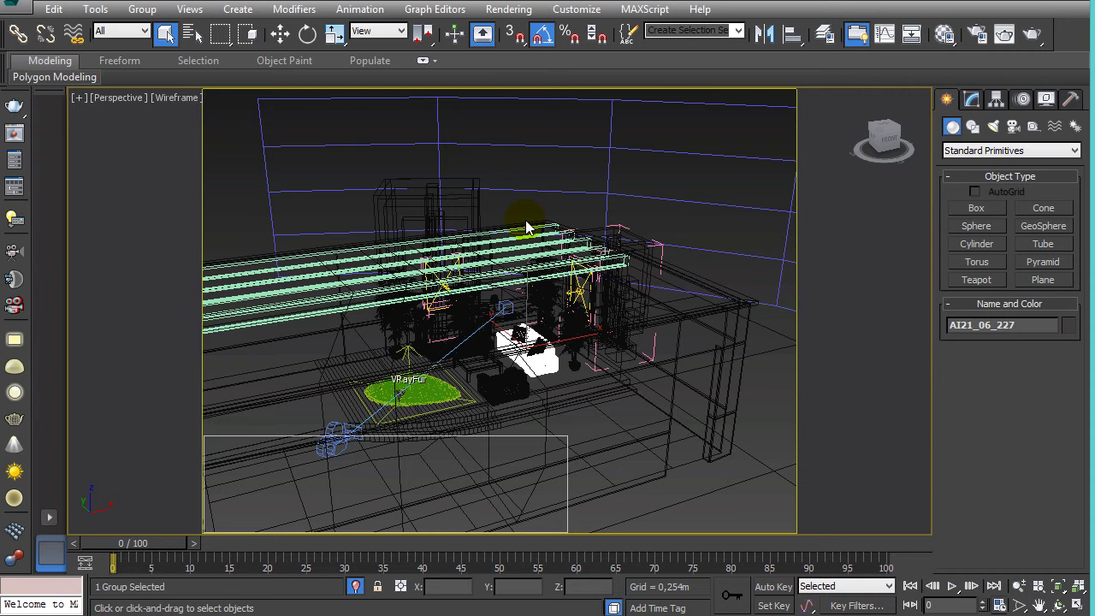
{"action": "left_click", "coordinate": [1077, 604]}
{"action": "left_click", "coordinate": [1061, 603]}
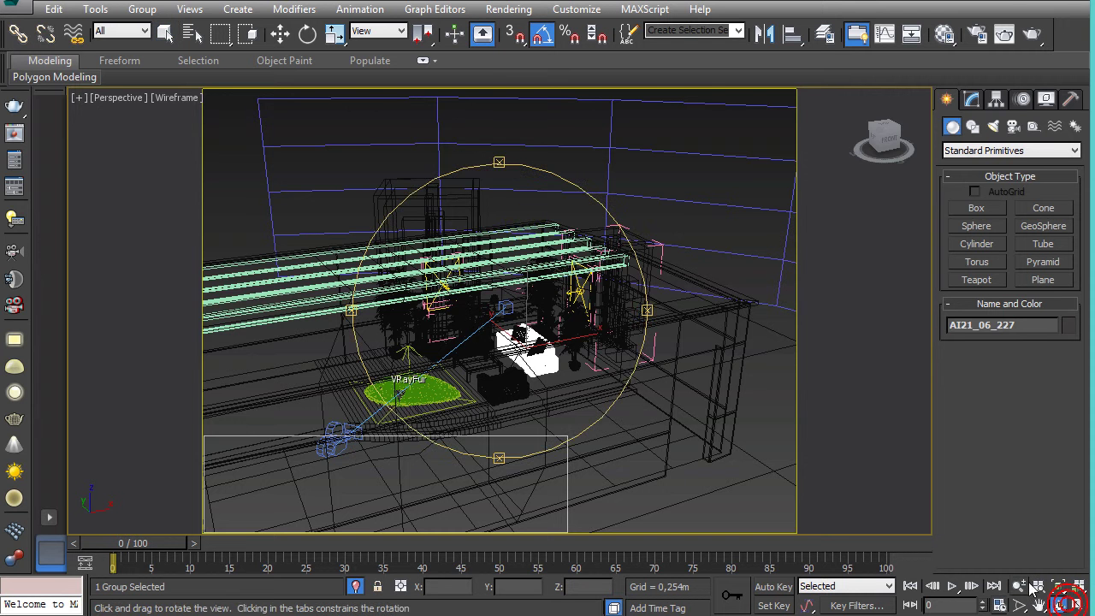
Show all four viewports, activate Top, Front and Left, and orbit Perspective toward the sofa
{"action": "left_click", "coordinate": [1076, 602]}
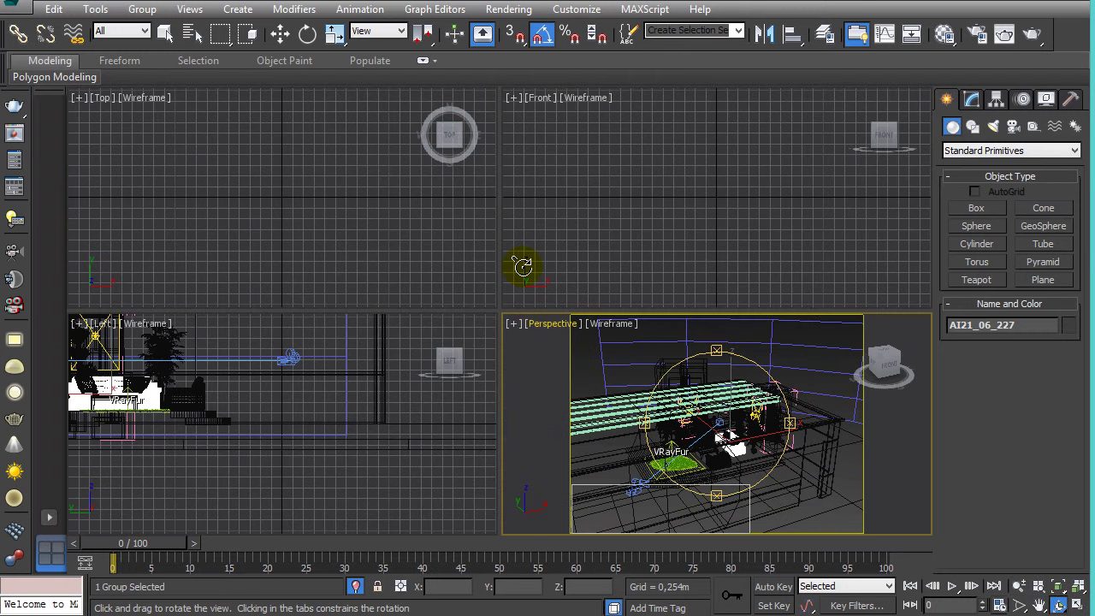
{"action": "left_click", "coordinate": [126, 131]}
{"action": "left_click", "coordinate": [599, 171]}
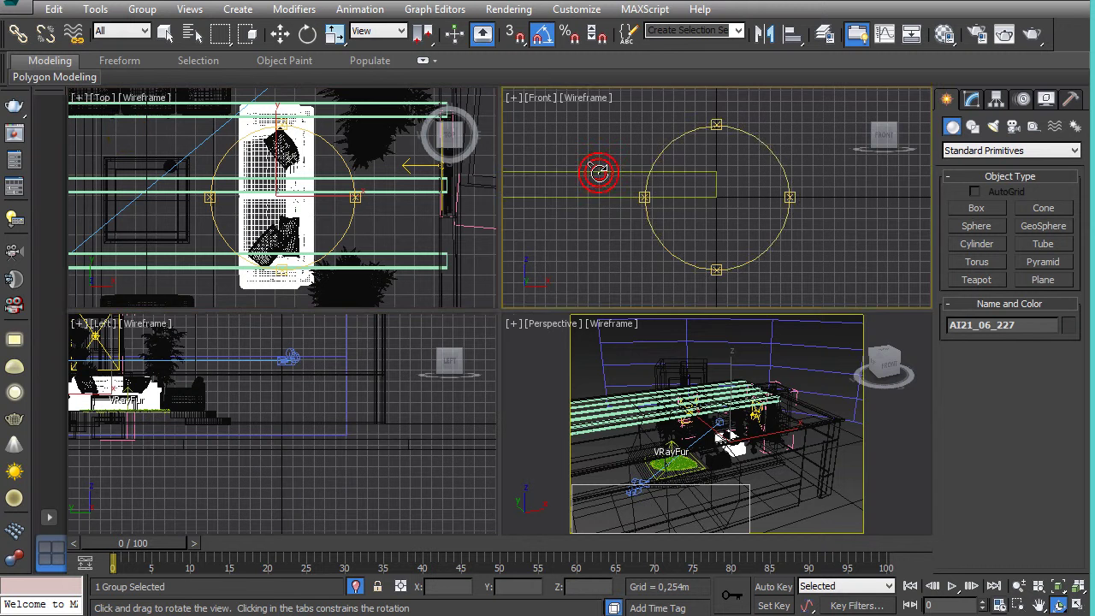
{"action": "left_click", "coordinate": [214, 464]}
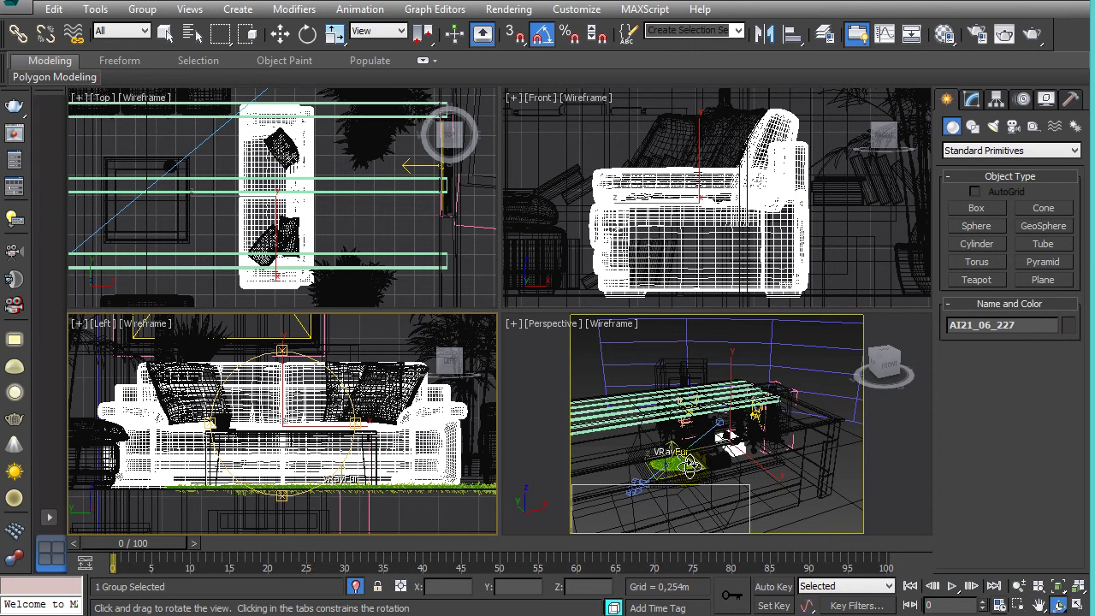
{"action": "left_click_drag", "start_coordinate": [689, 465], "coordinate": [660, 379]}
{"action": "right_click", "coordinate": [659, 379]}
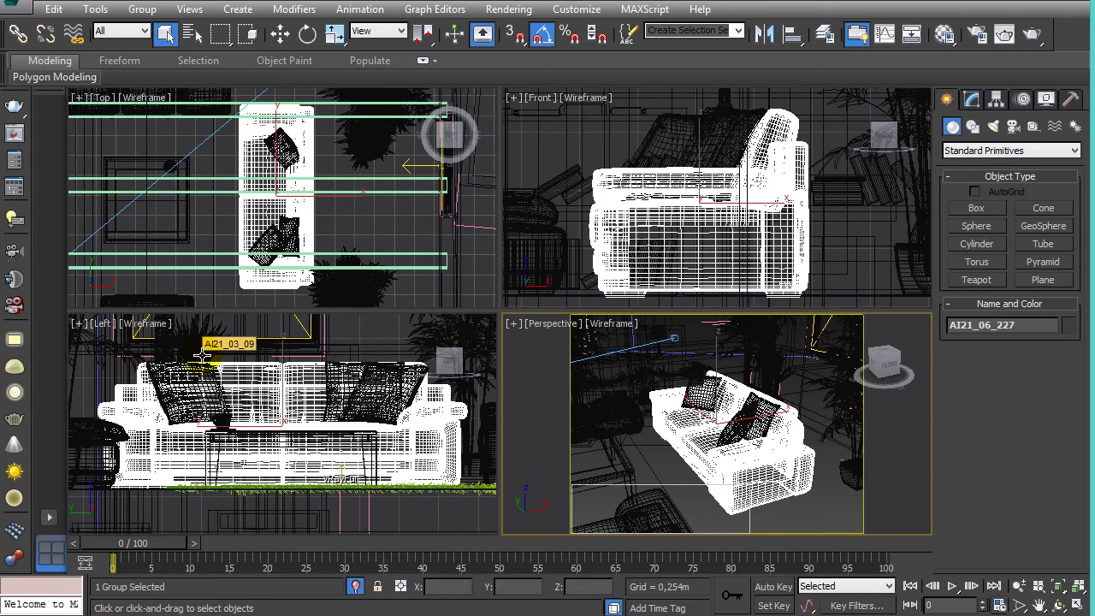
Orbit around the sofa, select the bamboo plant кусты!003, and frame it in Left and Top views
{"action": "middle_click_drag", "start_coordinate": [683, 354], "coordinate": [727, 359], "text": "alt"}
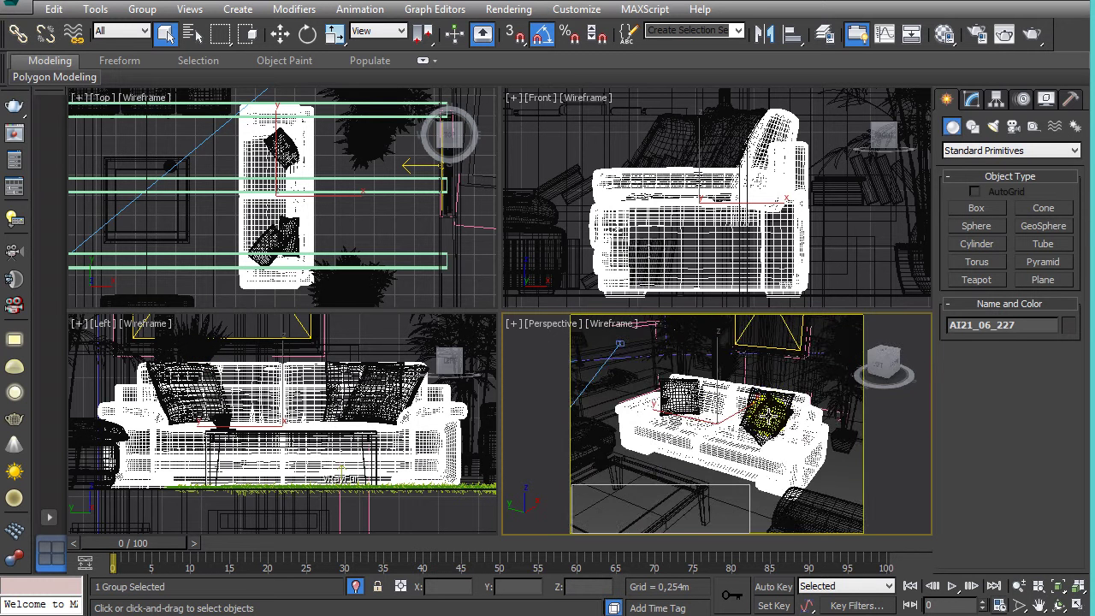
{"action": "mouse_move", "coordinate": [728, 402]}
{"action": "middle_mouse_down", "text": "alt"}
{"action": "mouse_move", "coordinate": [761, 404]}
{"action": "mouse_move", "coordinate": [700, 437]}
{"action": "mouse_move", "coordinate": [665, 433]}
{"action": "middle_mouse_up", "text": "alt"}
{"action": "scroll", "coordinate": [700, 428], "scroll_direction": "down", "scroll_amount": 3}
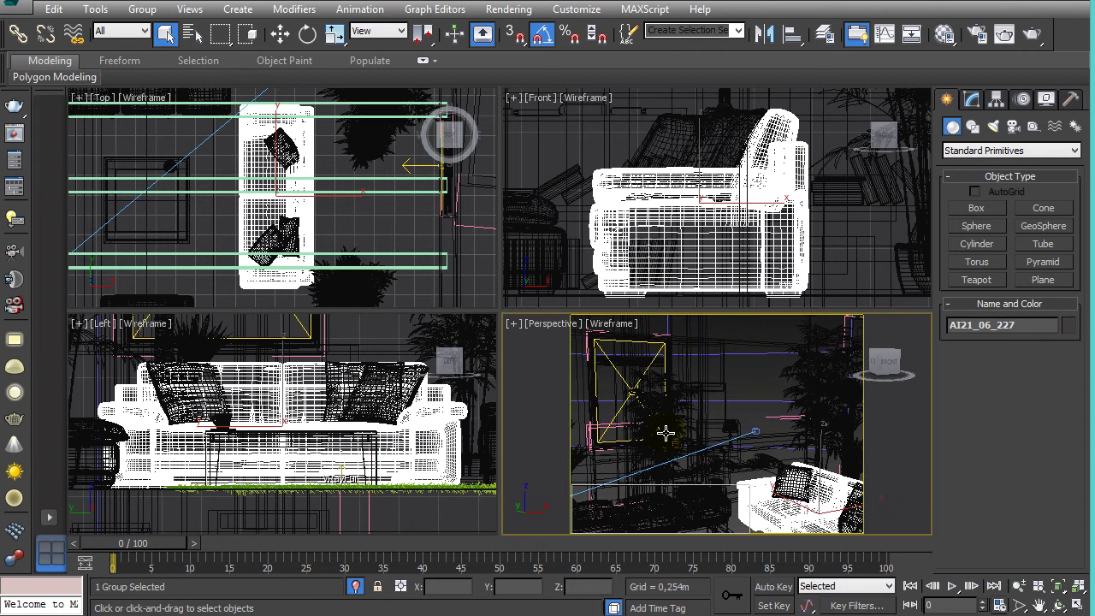
{"action": "left_click", "coordinate": [665, 433]}
{"action": "mouse_move", "coordinate": [243, 532]}
{"action": "middle_mouse_down"}
{"action": "mouse_move", "coordinate": [274, 506]}
{"action": "mouse_move", "coordinate": [281, 530]}
{"action": "middle_mouse_up"}
{"action": "middle_click_drag", "start_coordinate": [298, 217], "coordinate": [298, 238]}
{"action": "scroll", "coordinate": [327, 264], "scroll_direction": "down", "scroll_amount": 3}
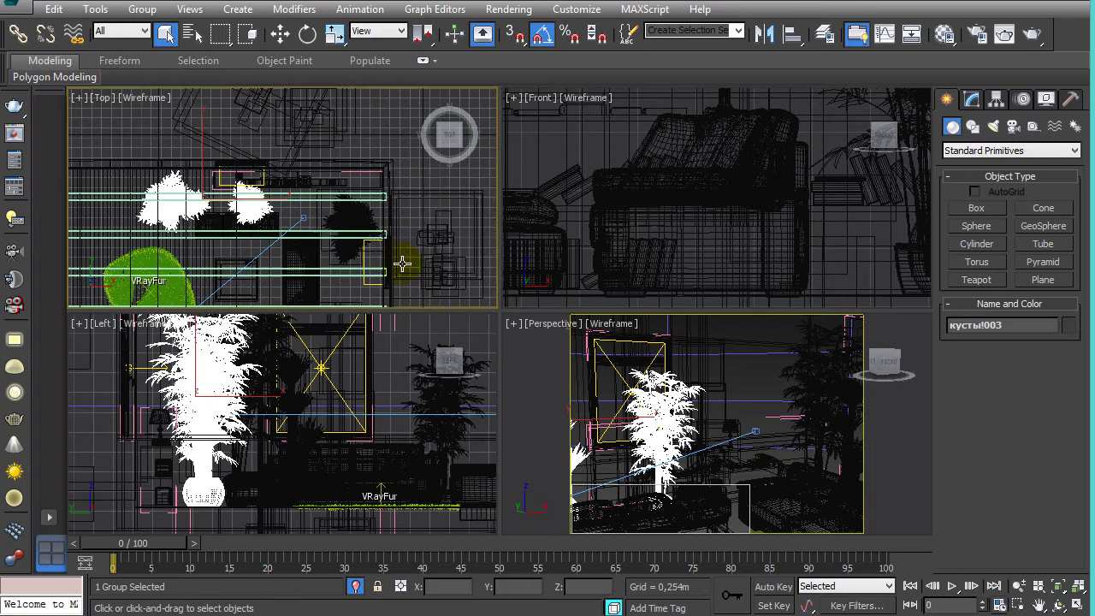
Move the bamboo plant group to the right along X in the Front view
{"action": "scroll", "coordinate": [700, 229], "scroll_direction": "down", "scroll_amount": 3}
{"action": "middle_click_drag", "start_coordinate": [700, 229], "coordinate": [818, 318]}
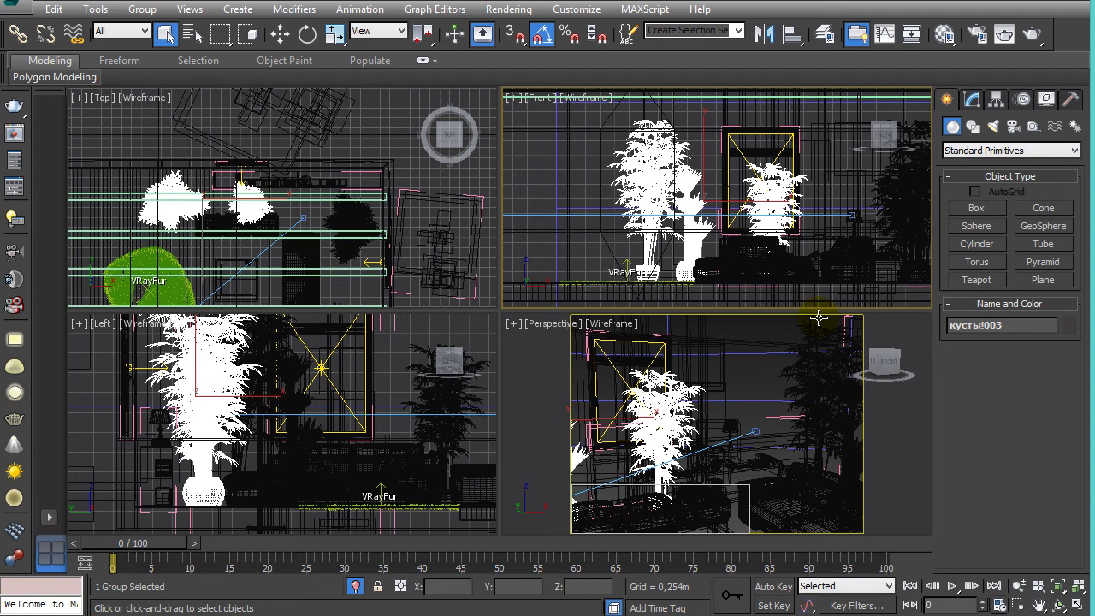
{"action": "left_click", "coordinate": [679, 410]}
{"action": "key", "text": "w"}
{"action": "left_click", "coordinate": [642, 448]}
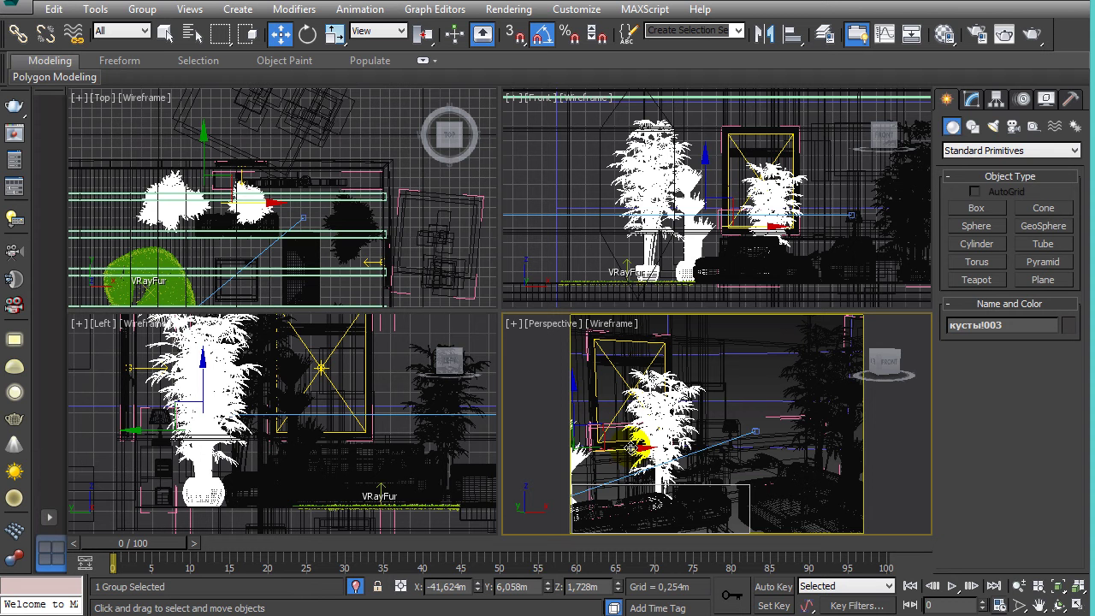
{"action": "left_click", "coordinate": [630, 446]}
{"action": "mouse_move", "coordinate": [631, 446]}
{"action": "left_mouse_down"}
{"action": "mouse_move", "coordinate": [762, 455]}
{"action": "mouse_move", "coordinate": [709, 476]}
{"action": "mouse_move", "coordinate": [669, 470]}
{"action": "mouse_move", "coordinate": [690, 473]}
{"action": "left_mouse_up"}
Zoom Extents All and maximize the Perspective viewport
{"action": "left_click", "coordinate": [1032, 589]}
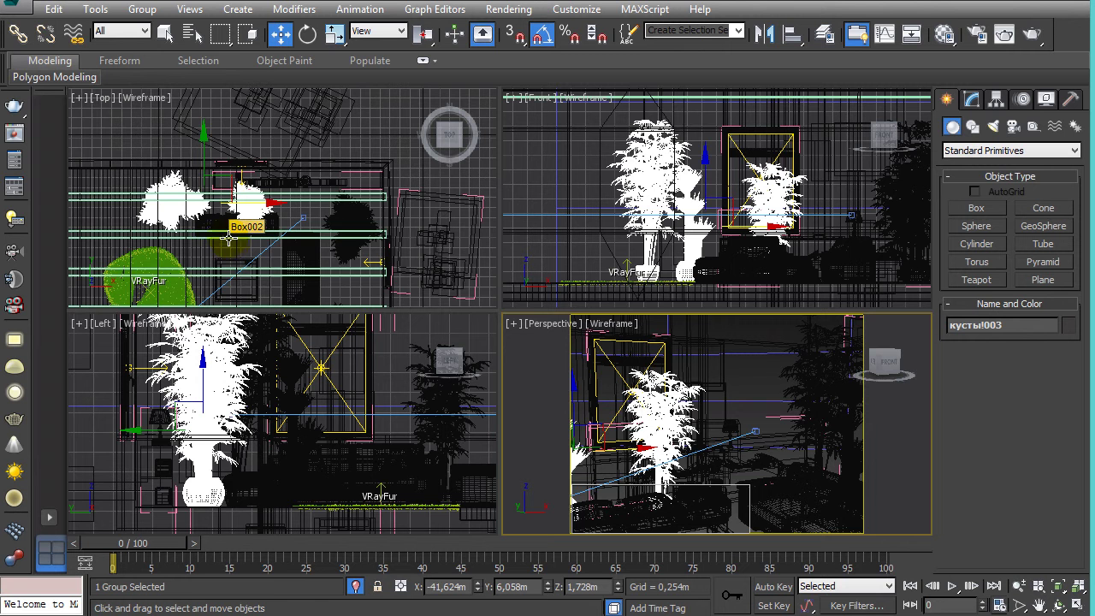
{"action": "left_click", "coordinate": [1059, 589]}
{"action": "left_click", "coordinate": [1076, 605]}
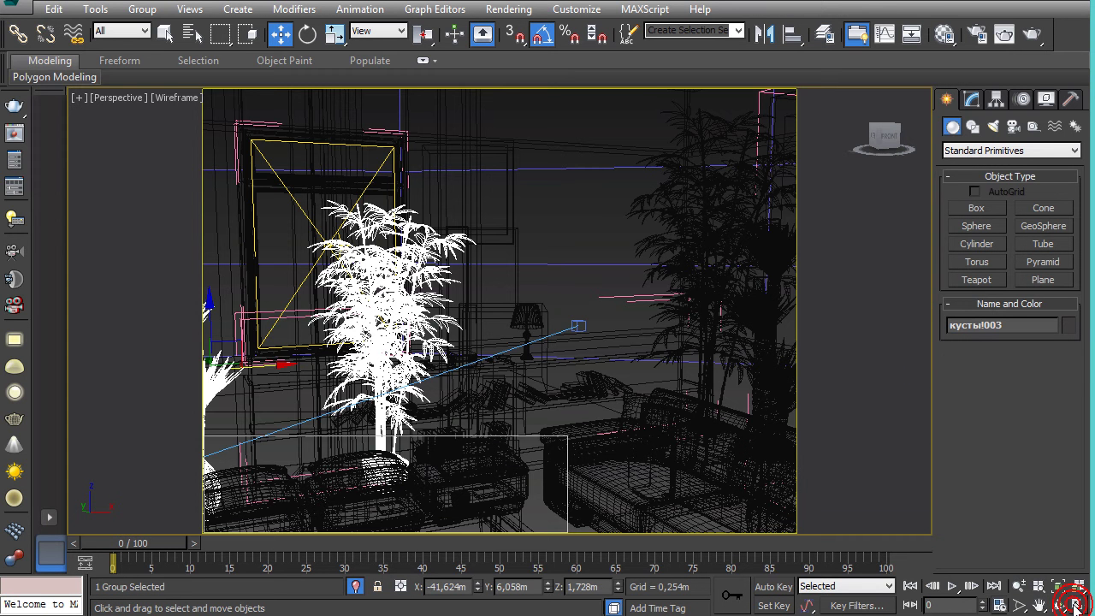
{"action": "left_click", "coordinate": [343, 347]}
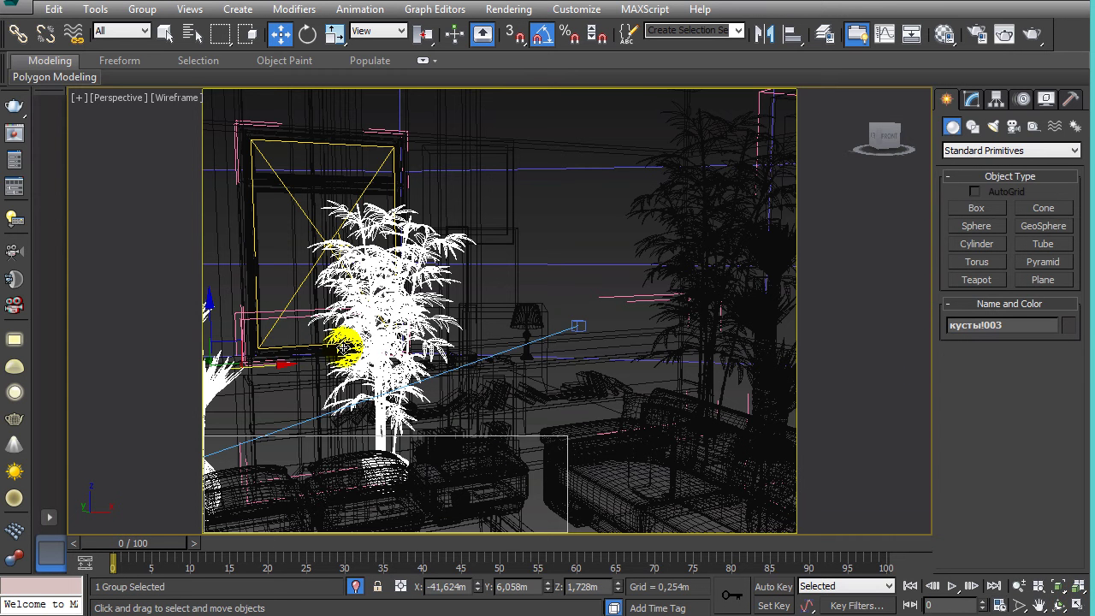
{"action": "left_click", "coordinate": [1077, 603]}
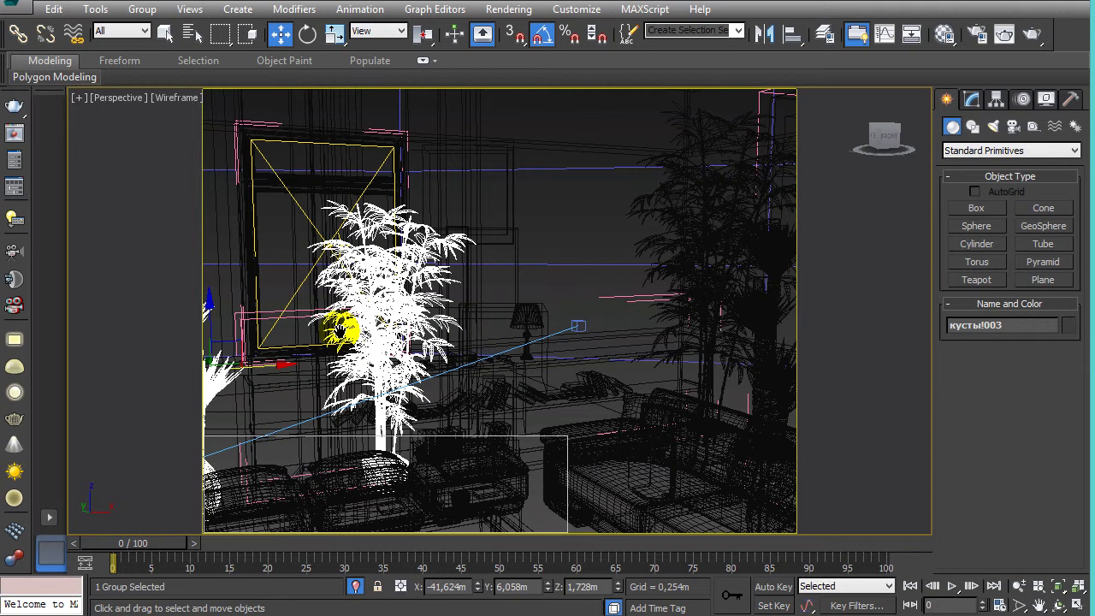
{"action": "middle_click_drag", "start_coordinate": [342, 329], "coordinate": [476, 334]}
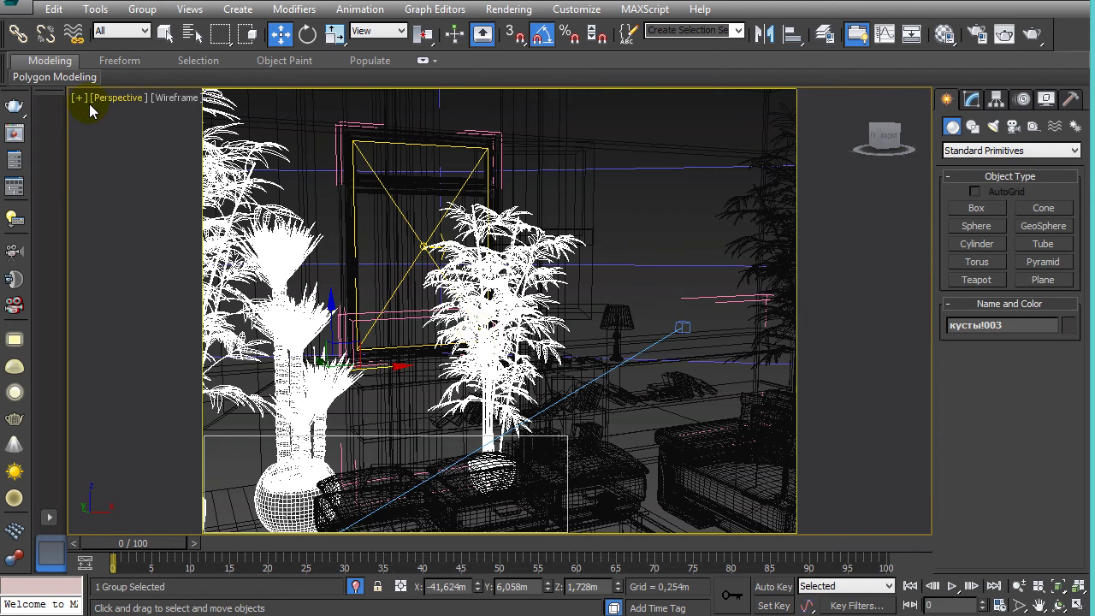
Switch to the Top view and centre it on the potted plants
{"action": "key", "text": "t"}
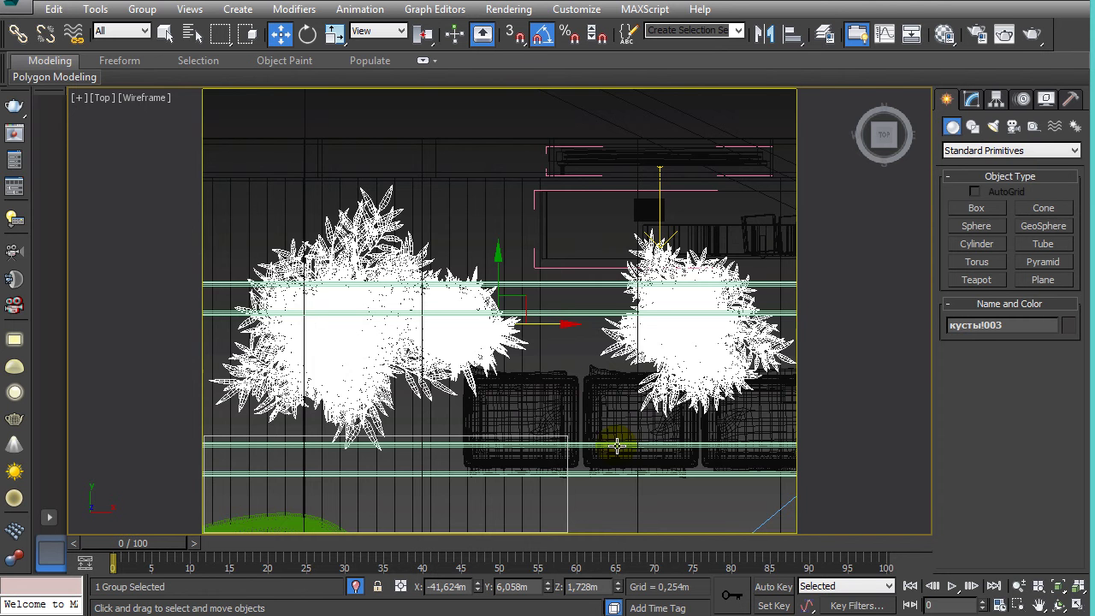
{"action": "scroll", "coordinate": [501, 339], "scroll_direction": "down", "scroll_amount": 5}
{"action": "scroll", "coordinate": [500, 339], "scroll_direction": "up", "scroll_amount": 3}
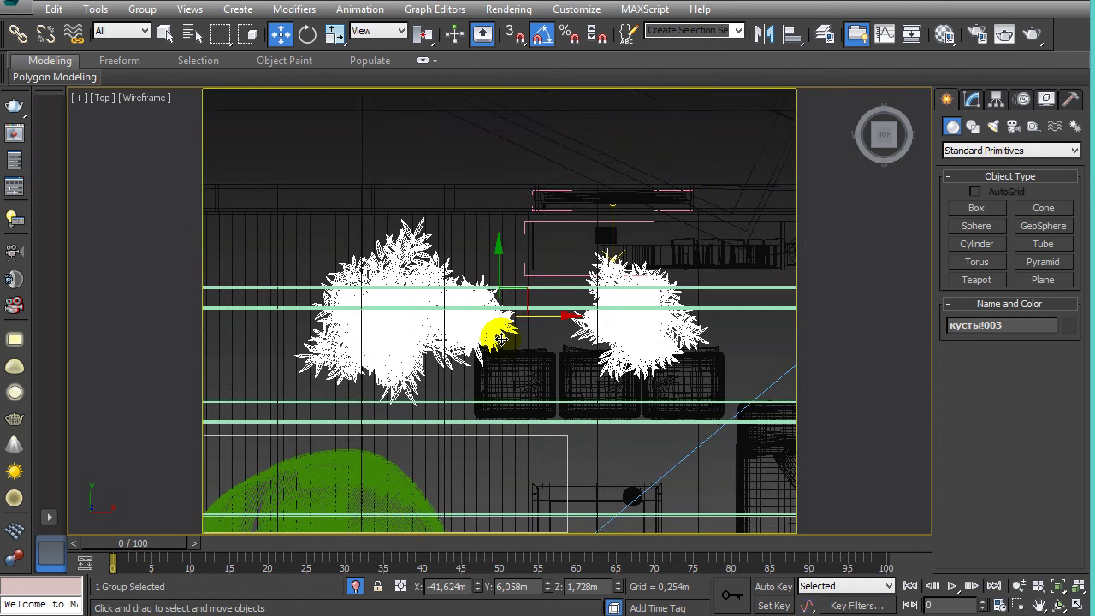
{"action": "scroll", "coordinate": [500, 338], "scroll_direction": "up", "scroll_amount": 3}
{"action": "scroll", "coordinate": [547, 392], "scroll_direction": "down", "scroll_amount": 3}
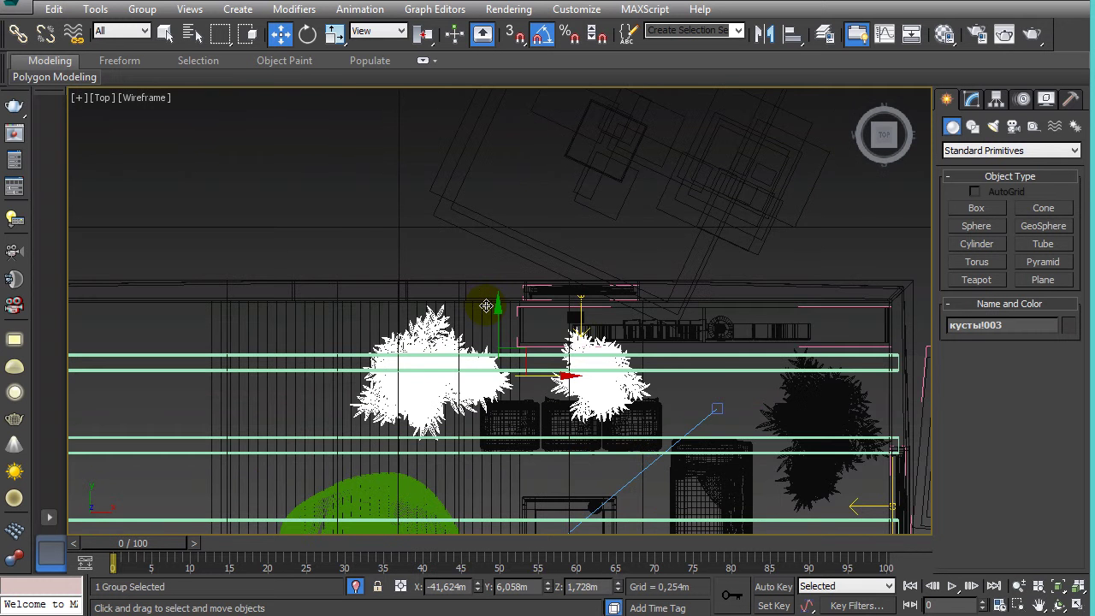
{"action": "middle_click_drag", "start_coordinate": [486, 305], "coordinate": [488, 226]}
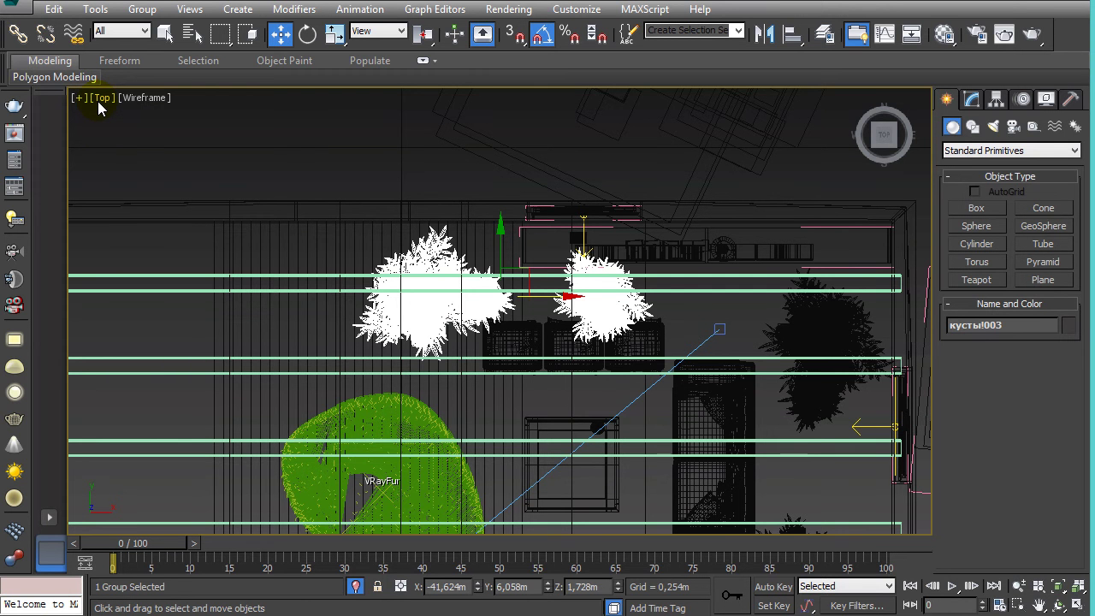
Check the Left and Front views, then return to Top and nudge it upward
{"action": "key", "text": "l"}
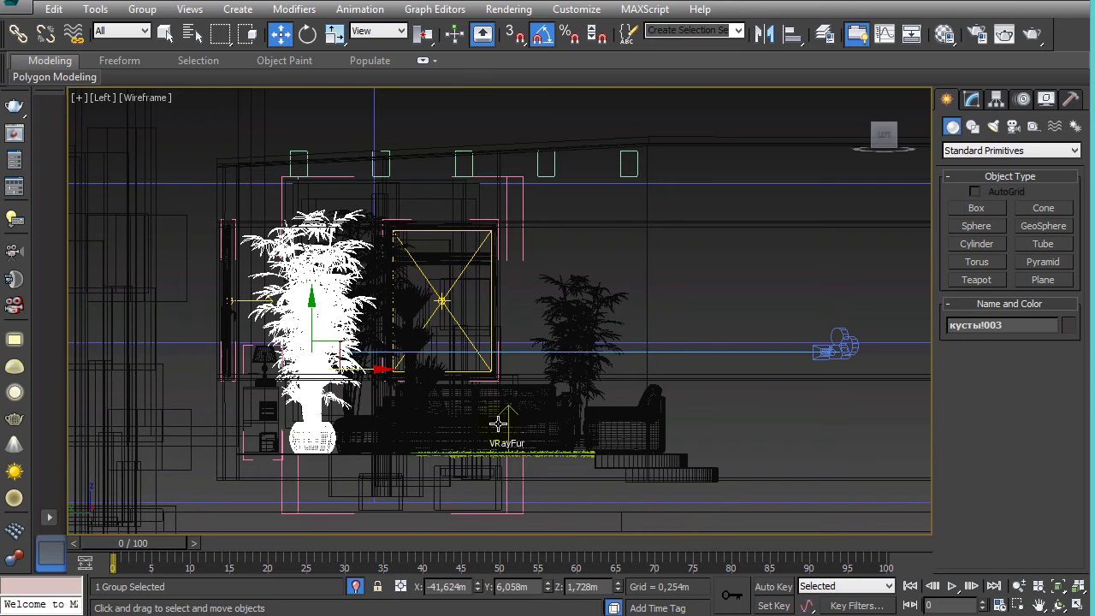
{"action": "key", "text": "f"}
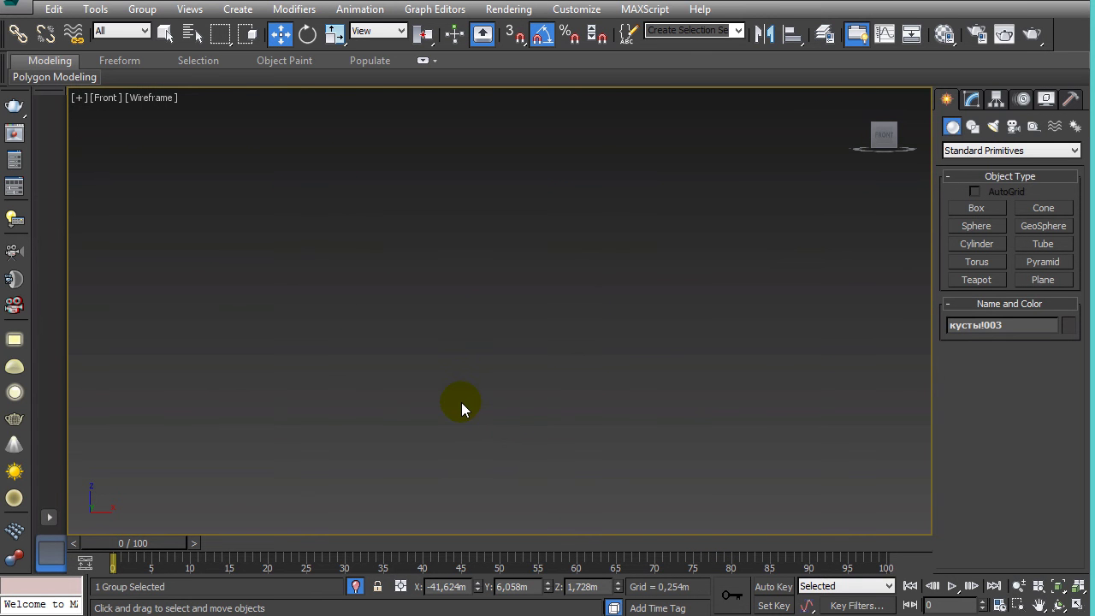
{"action": "key", "text": "l"}
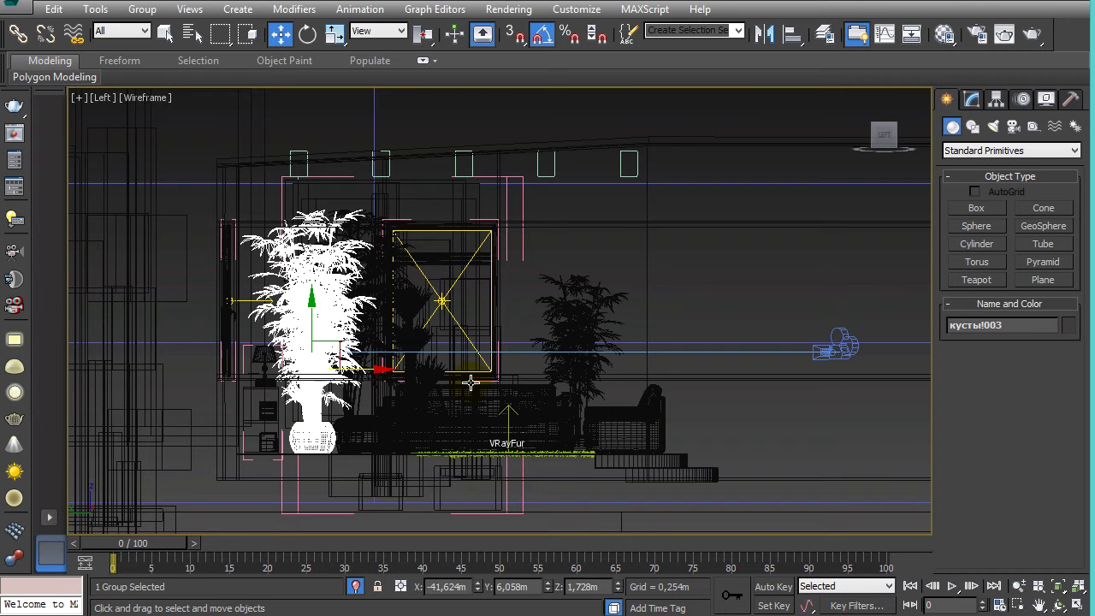
{"action": "key", "text": "t"}
{"action": "scroll", "coordinate": [453, 368], "scroll_direction": "down", "scroll_amount": 3}
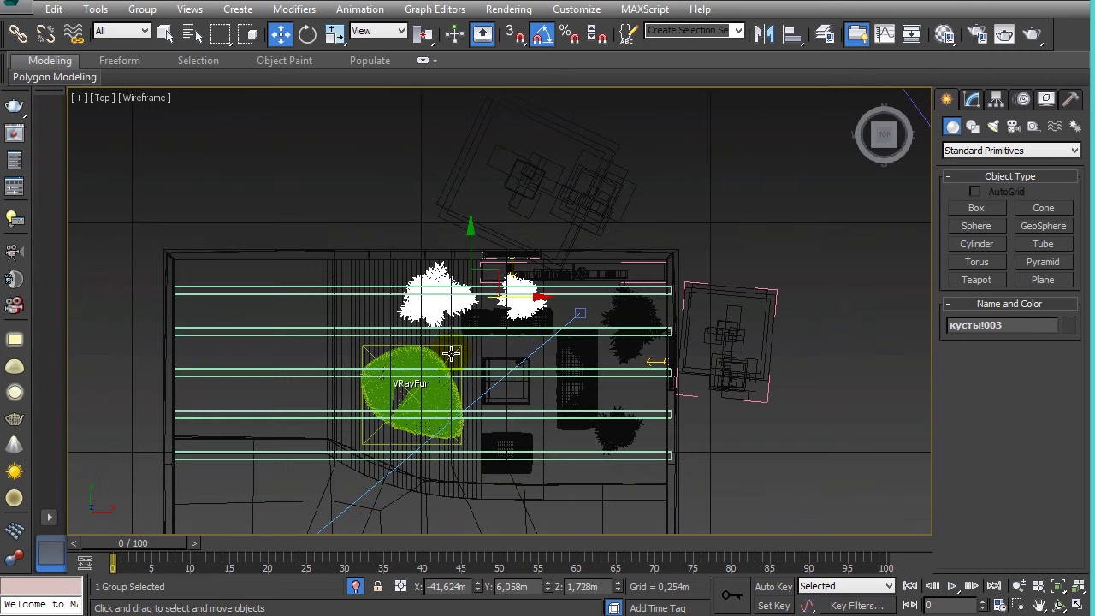
{"action": "middle_click_drag", "start_coordinate": [498, 184], "coordinate": [501, 157]}
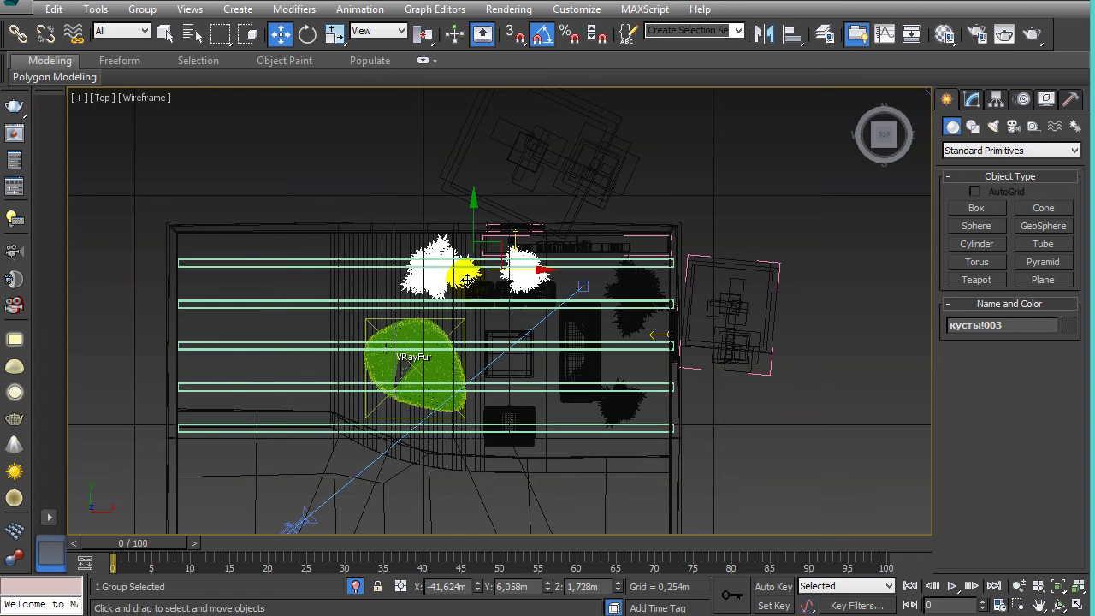
Orbit Perspective obliquely, then orbit from Top into an angled Orthographic overview of the building
{"action": "key", "text": "p"}
{"action": "mouse_move", "coordinate": [578, 297]}
{"action": "middle_mouse_down", "text": "alt"}
{"action": "mouse_move", "coordinate": [514, 310]}
{"action": "mouse_move", "coordinate": [337, 210]}
{"action": "mouse_move", "coordinate": [471, 249]}
{"action": "middle_mouse_up", "text": "alt"}
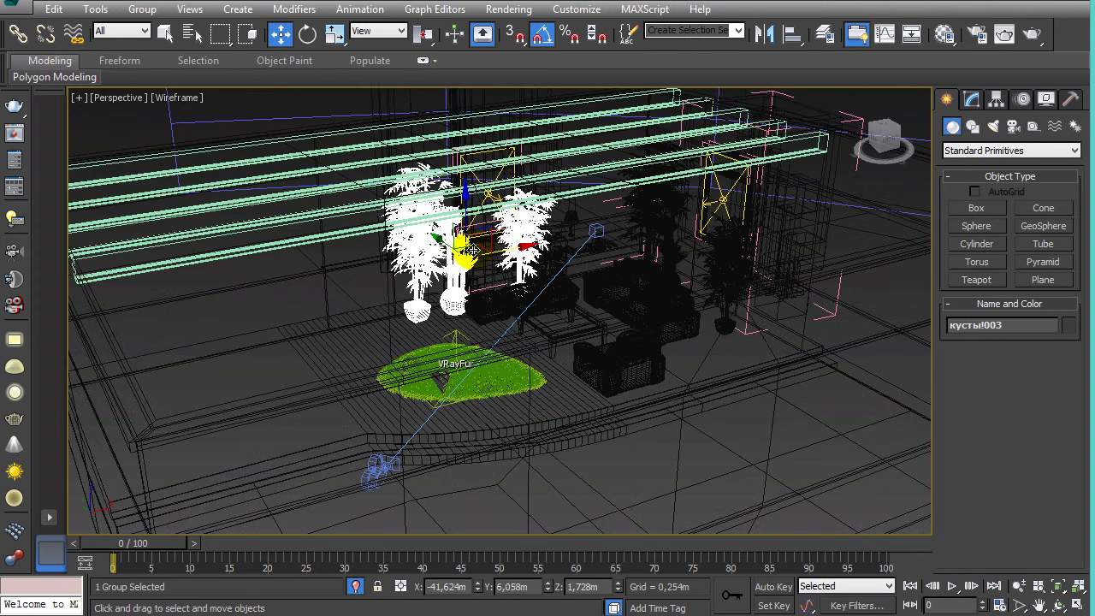
{"action": "key", "text": "t"}
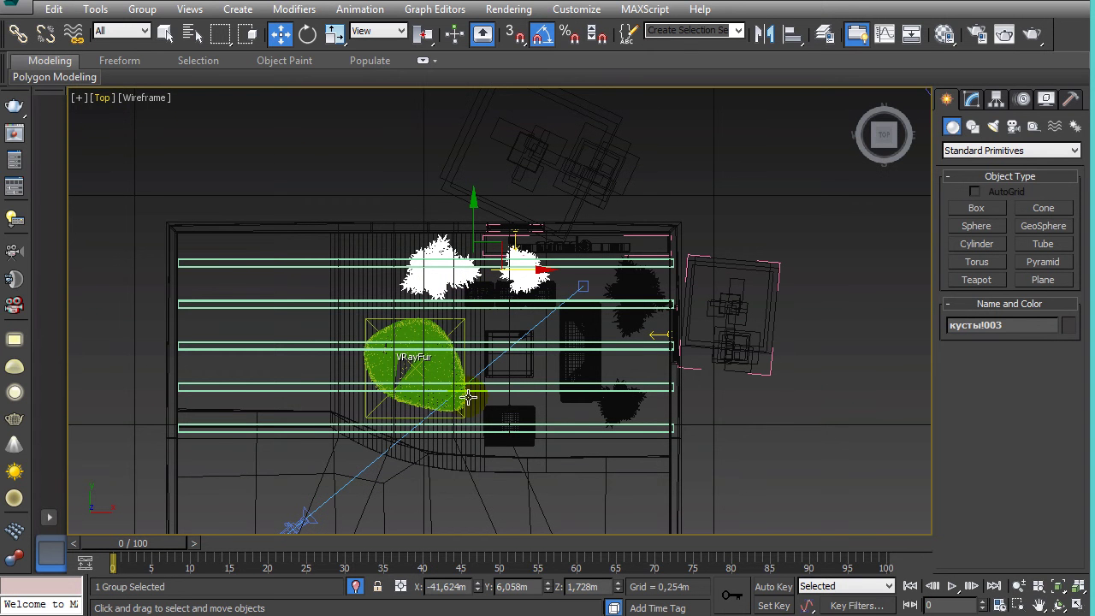
{"action": "mouse_move", "coordinate": [468, 396]}
{"action": "middle_mouse_down", "text": "alt"}
{"action": "mouse_move", "coordinate": [557, 246]}
{"action": "mouse_move", "coordinate": [75, 106]}
{"action": "middle_mouse_up", "text": "alt"}
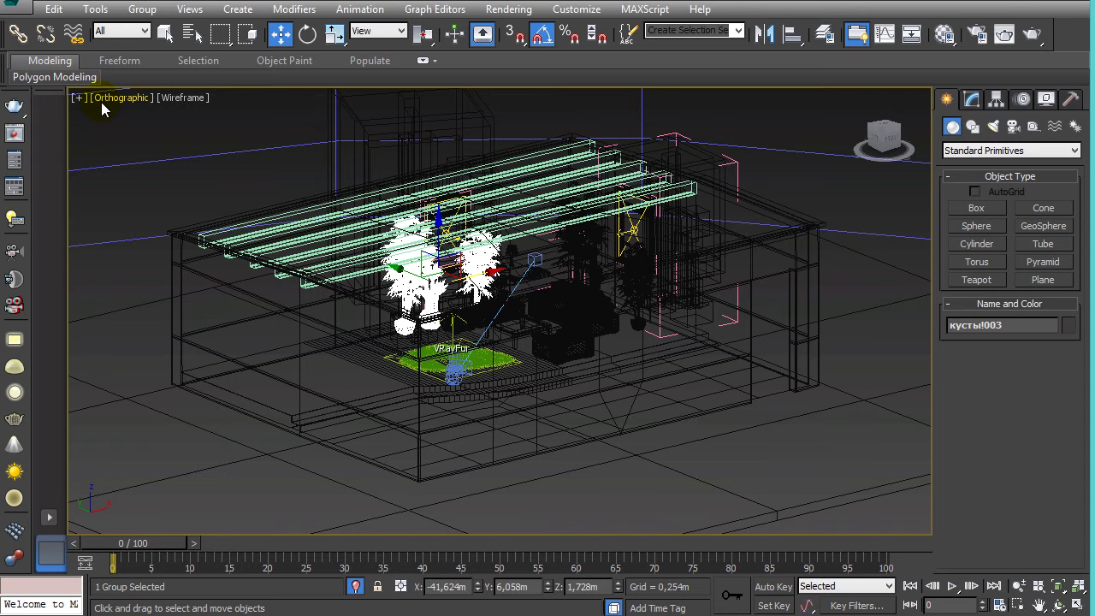
Orbit and zoom around the room to a lower, nearly frontal angle
{"action": "scroll", "coordinate": [577, 339], "scroll_direction": "up", "scroll_amount": 5}
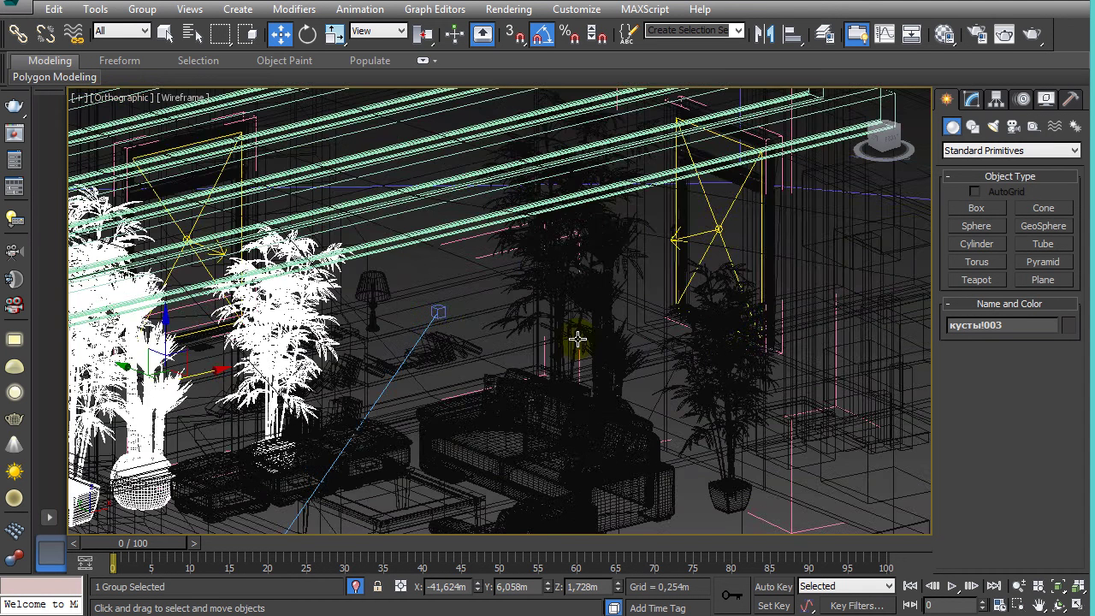
{"action": "mouse_move", "coordinate": [577, 340]}
{"action": "middle_mouse_down", "text": "alt"}
{"action": "mouse_move", "coordinate": [652, 304]}
{"action": "mouse_move", "coordinate": [534, 349]}
{"action": "middle_mouse_up", "text": "alt"}
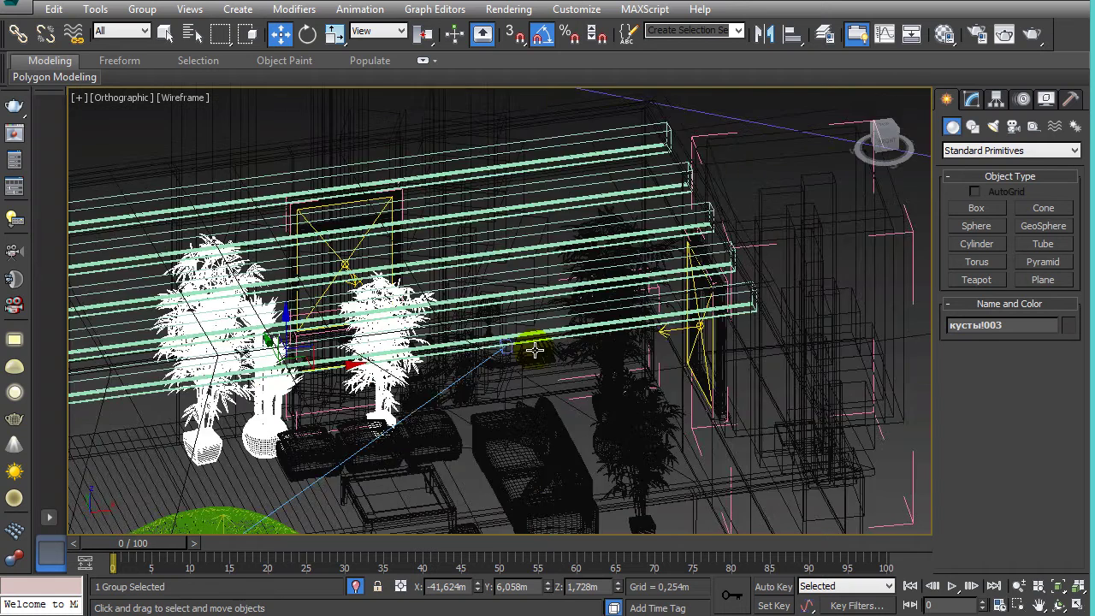
{"action": "scroll", "coordinate": [534, 349], "scroll_direction": "down", "scroll_amount": 5}
{"action": "mouse_move", "coordinate": [517, 270]}
{"action": "middle_mouse_down", "text": "alt"}
{"action": "mouse_move", "coordinate": [607, 264]}
{"action": "mouse_move", "coordinate": [627, 355]}
{"action": "mouse_move", "coordinate": [487, 361]}
{"action": "mouse_move", "coordinate": [300, 349]}
{"action": "middle_mouse_up", "text": "alt"}
{"action": "scroll", "coordinate": [551, 382], "scroll_direction": "up", "scroll_amount": 5}
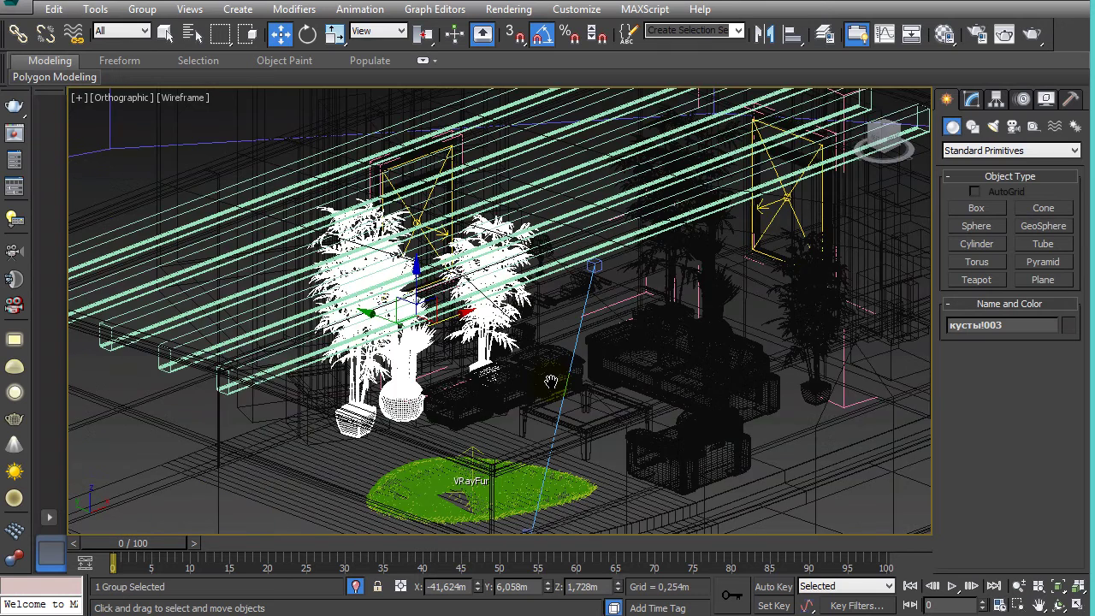
{"action": "mouse_move", "coordinate": [551, 381]}
{"action": "middle_mouse_down"}
{"action": "mouse_move", "coordinate": [462, 379]}
{"action": "mouse_move", "coordinate": [470, 325]}
{"action": "middle_mouse_up"}
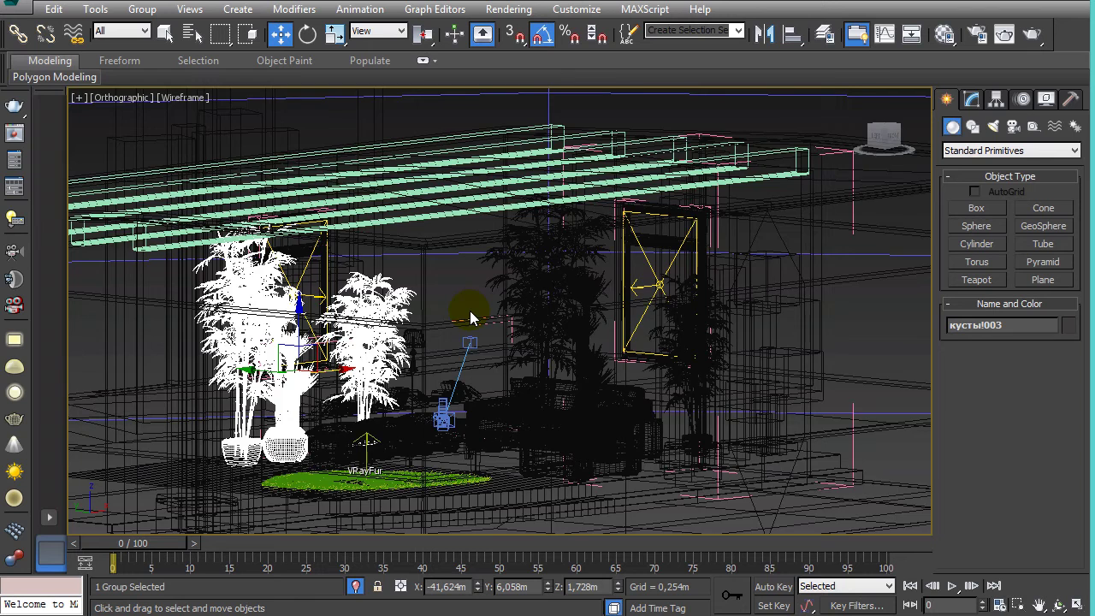
{"action": "mouse_move", "coordinate": [471, 318]}
{"action": "middle_mouse_down", "text": "alt"}
{"action": "mouse_move", "coordinate": [402, 399]}
{"action": "mouse_move", "coordinate": [633, 319]}
{"action": "middle_mouse_up", "text": "alt"}
Switch to Perspective, adjust the framing, then change to the Camera001 view
{"action": "key", "text": "p"}
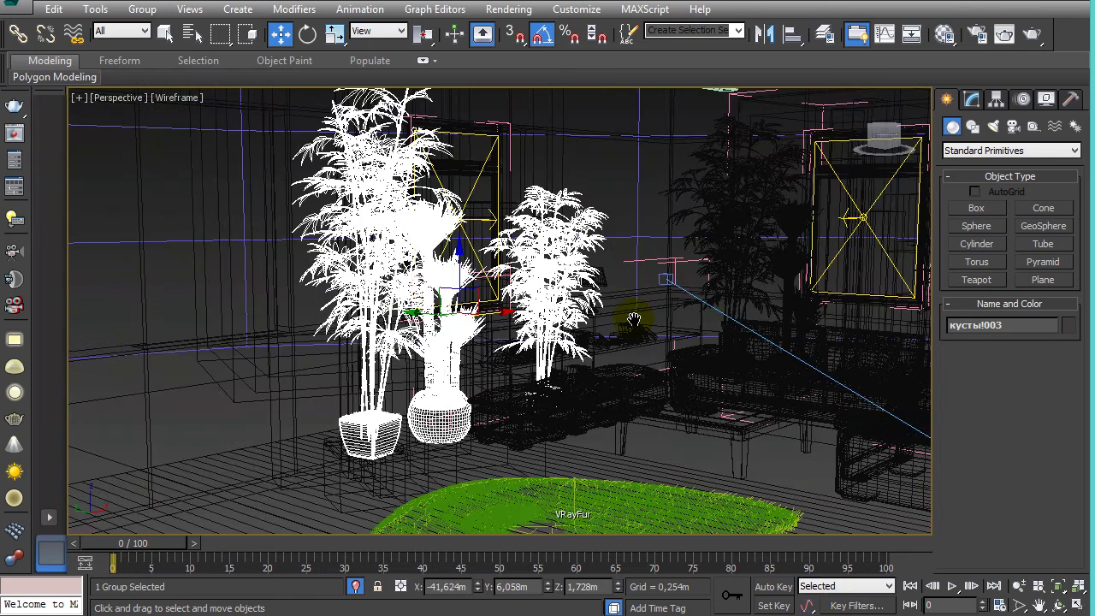
{"action": "scroll", "coordinate": [633, 319], "scroll_direction": "down", "scroll_amount": 10}
{"action": "scroll", "coordinate": [659, 368], "scroll_direction": "up", "scroll_amount": 5}
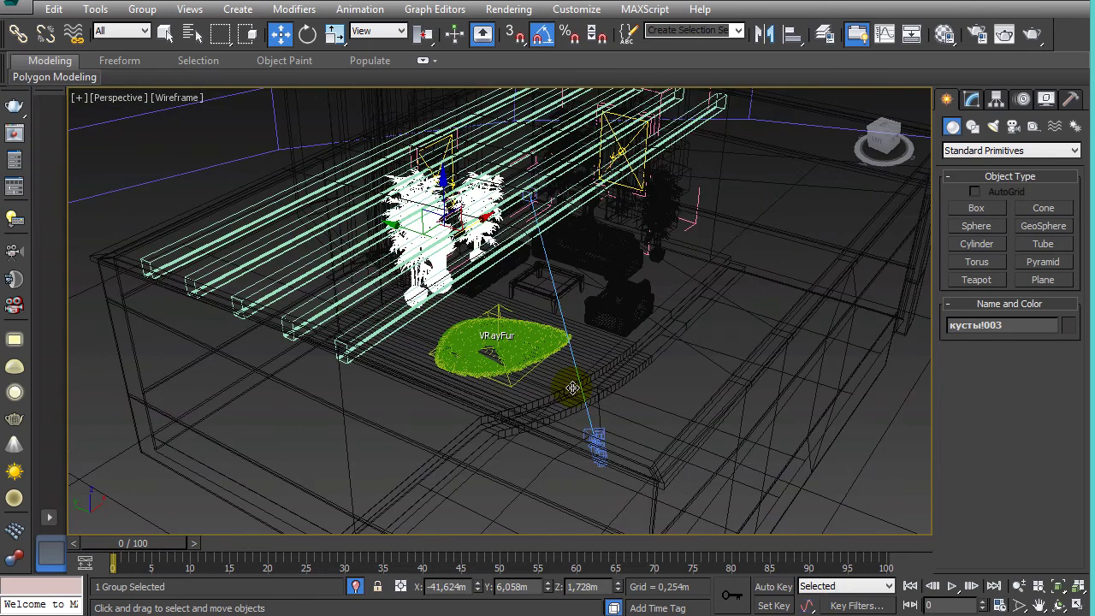
{"action": "middle_click_drag", "start_coordinate": [572, 388], "coordinate": [539, 323]}
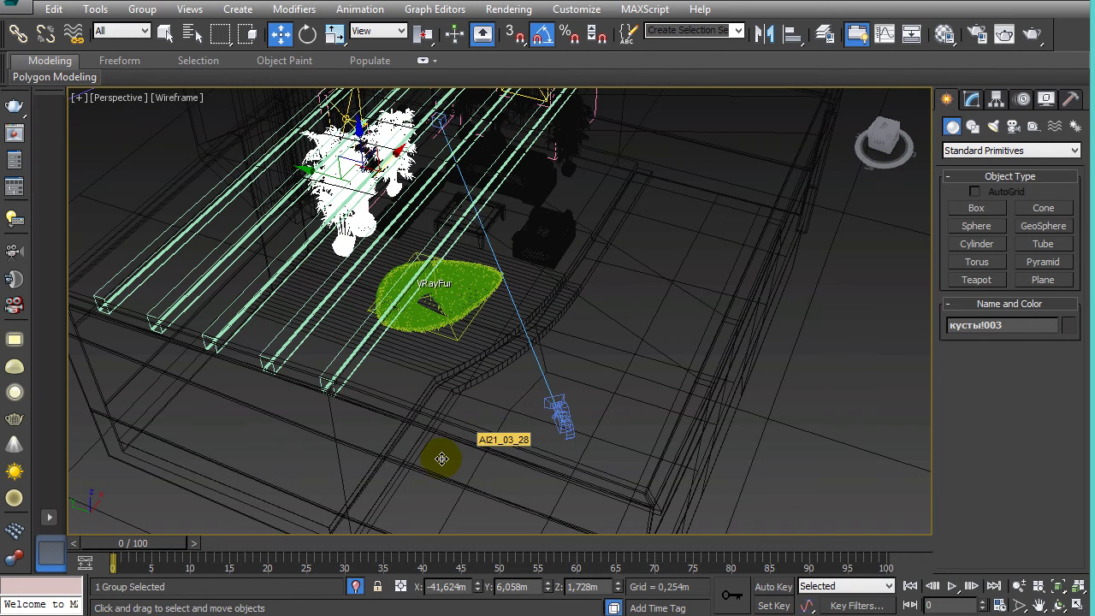
{"action": "key", "text": "c"}
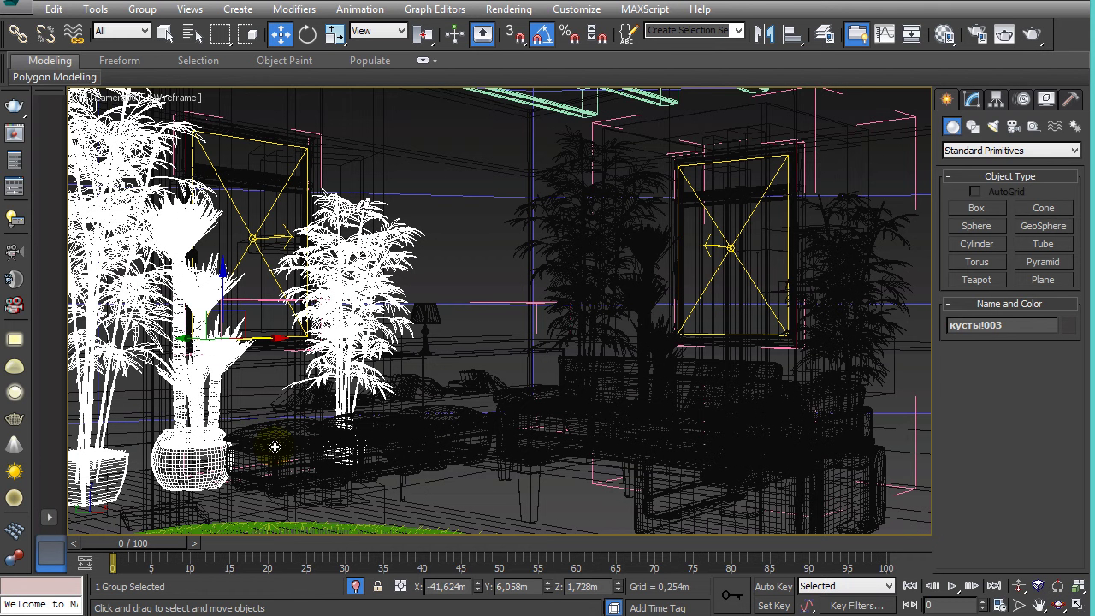
Pan and zoom Camera001 so the potted plants and window wall fill the frame
{"action": "middle_click_drag", "start_coordinate": [282, 244], "coordinate": [374, 289]}
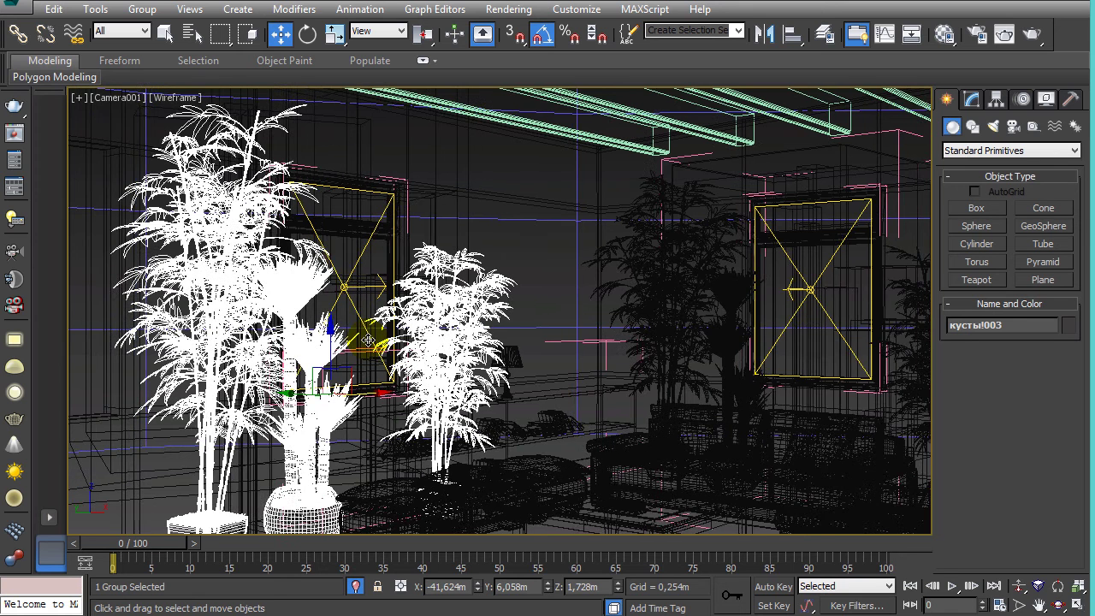
{"action": "scroll", "coordinate": [366, 332], "scroll_direction": "up", "scroll_amount": 2}
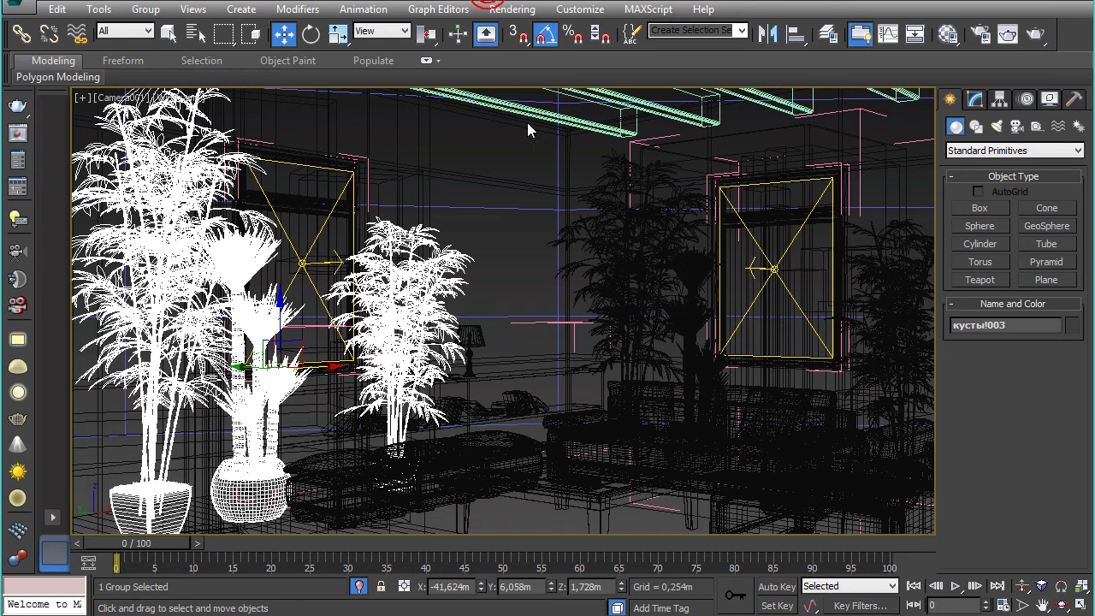
{"action": "left_click", "coordinate": [1043, 604]}
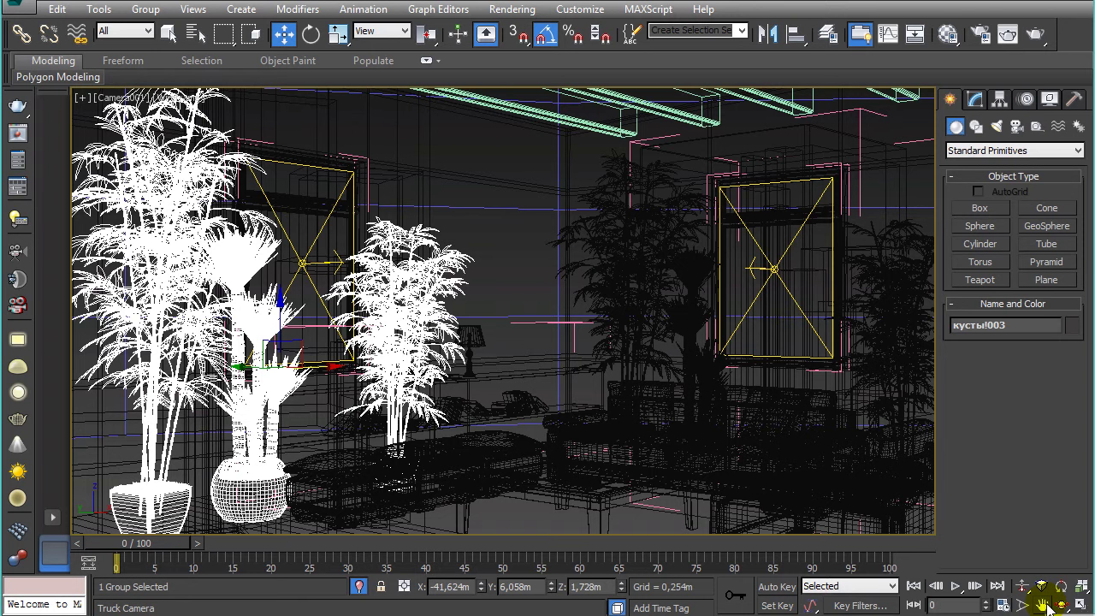
Turn the Truck Camera and Orbit navigation modes off and return to selecting
{"action": "left_click", "coordinate": [1043, 604]}
{"action": "right_click", "coordinate": [265, 351]}
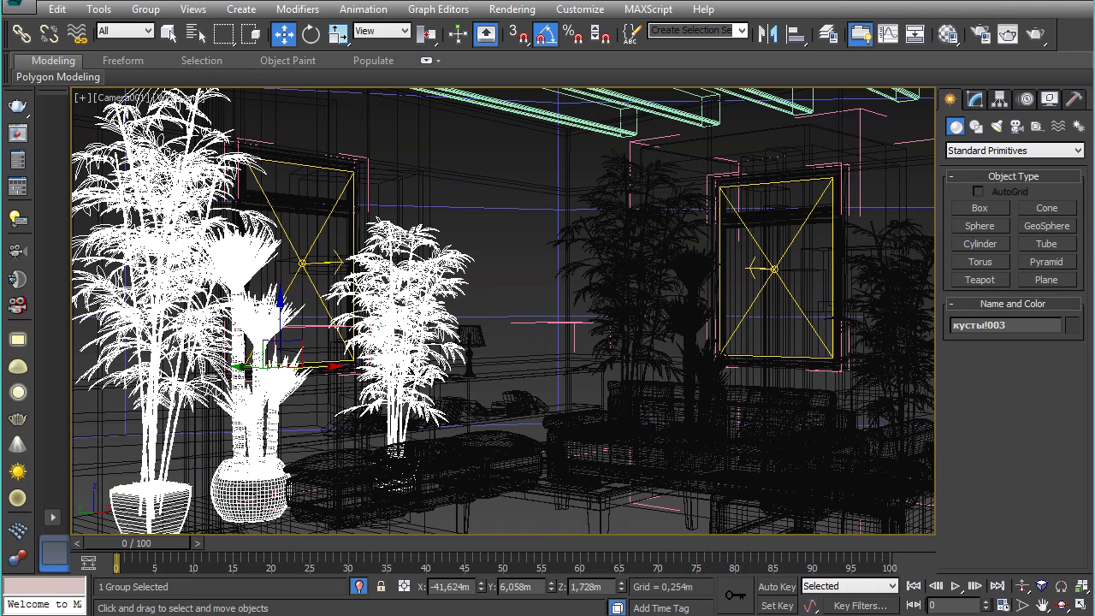
{"action": "left_click", "coordinate": [374, 72]}
{"action": "left_click", "coordinate": [1063, 588]}
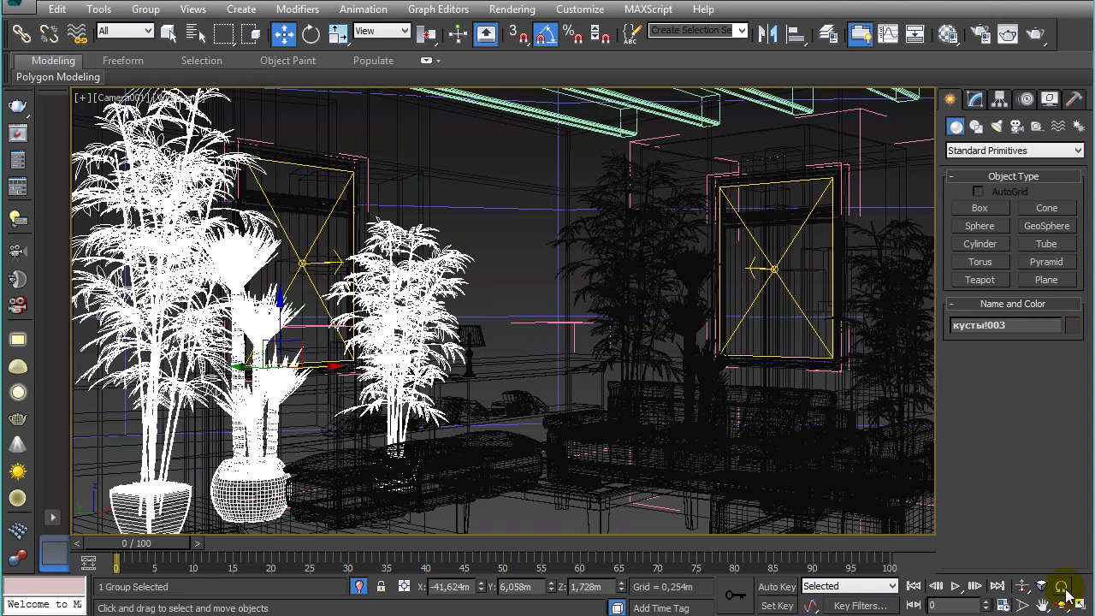
{"action": "left_click", "coordinate": [994, 590]}
{"action": "left_click", "coordinate": [891, 571]}
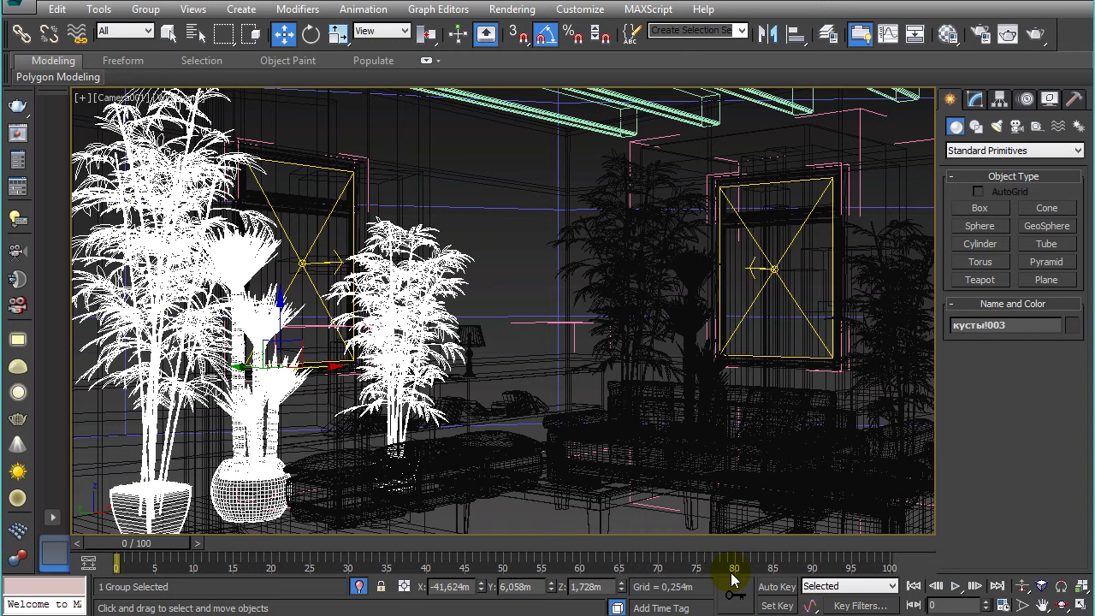
Cycle from Perspective and Top to the Left view, fit the whole room, then open Customize
{"action": "key", "text": "p"}
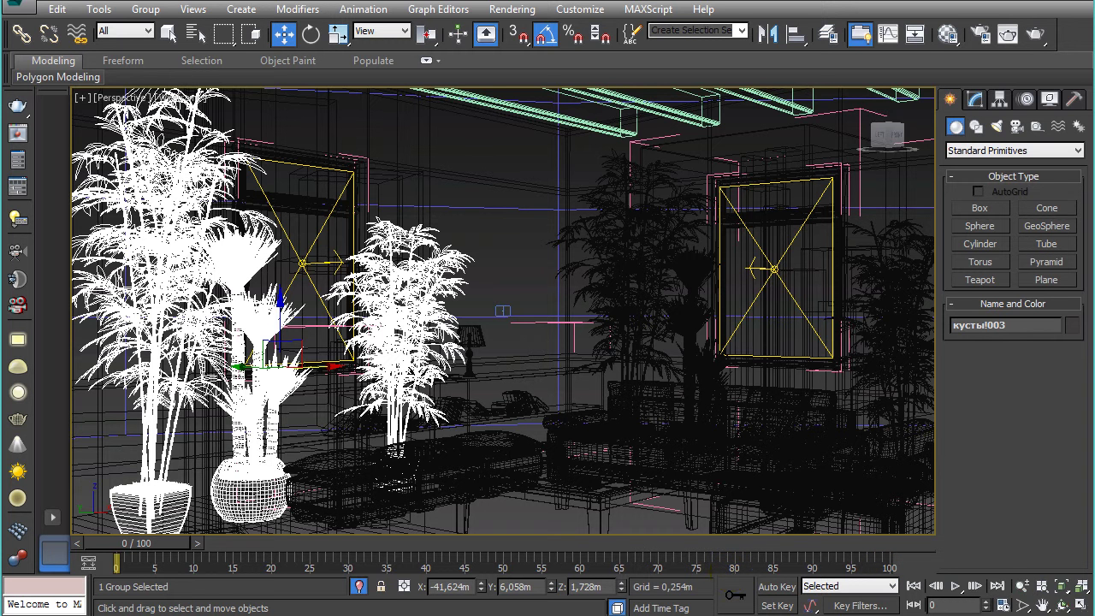
{"action": "mouse_move", "coordinate": [479, 359]}
{"action": "middle_mouse_down", "text": "alt"}
{"action": "mouse_move", "coordinate": [349, 435]}
{"action": "mouse_move", "coordinate": [287, 391]}
{"action": "mouse_move", "coordinate": [285, 375]}
{"action": "middle_mouse_up", "text": "alt"}
{"action": "scroll", "coordinate": [349, 434], "scroll_direction": "down", "scroll_amount": 5}
{"action": "key", "text": "t"}
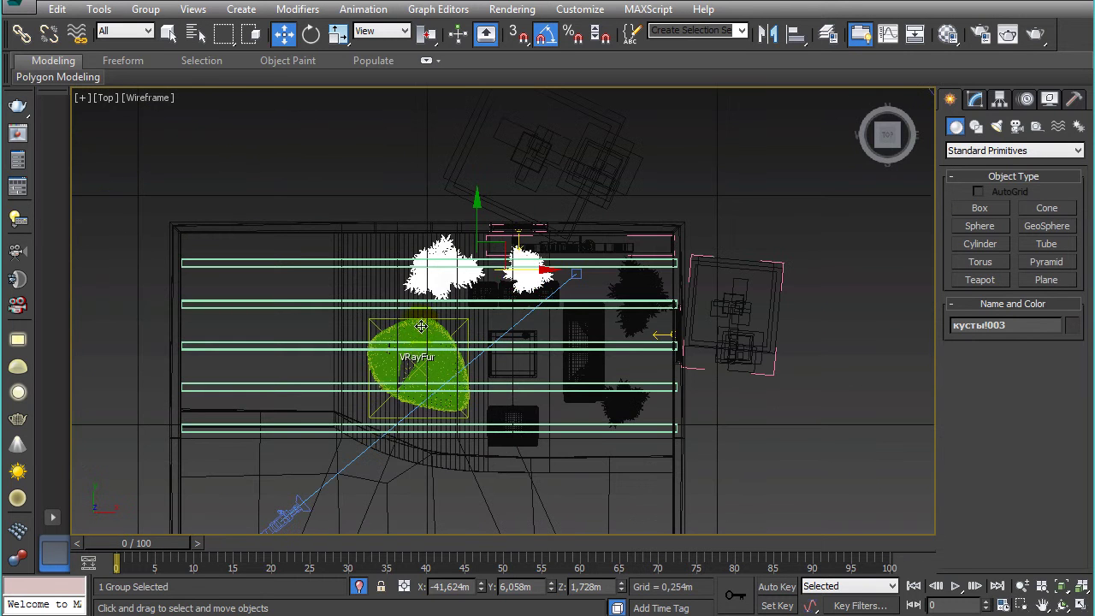
{"action": "key", "text": "l"}
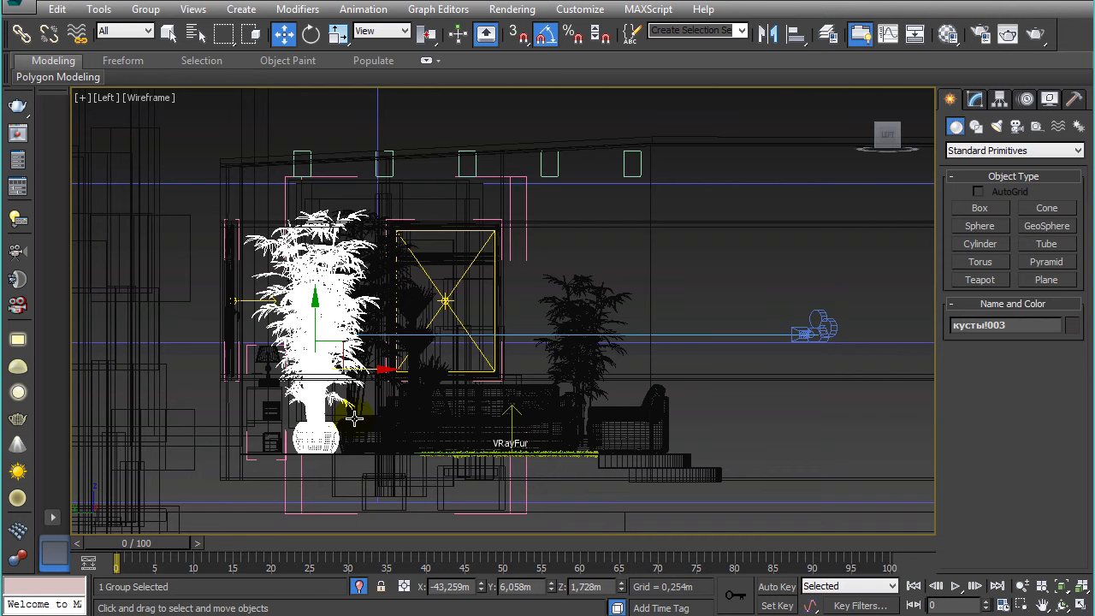
{"action": "scroll", "coordinate": [354, 418], "scroll_direction": "up", "scroll_amount": 5}
{"action": "middle_click_drag", "start_coordinate": [336, 325], "coordinate": [519, 425]}
{"action": "scroll", "coordinate": [519, 425], "scroll_direction": "down", "scroll_amount": 1}
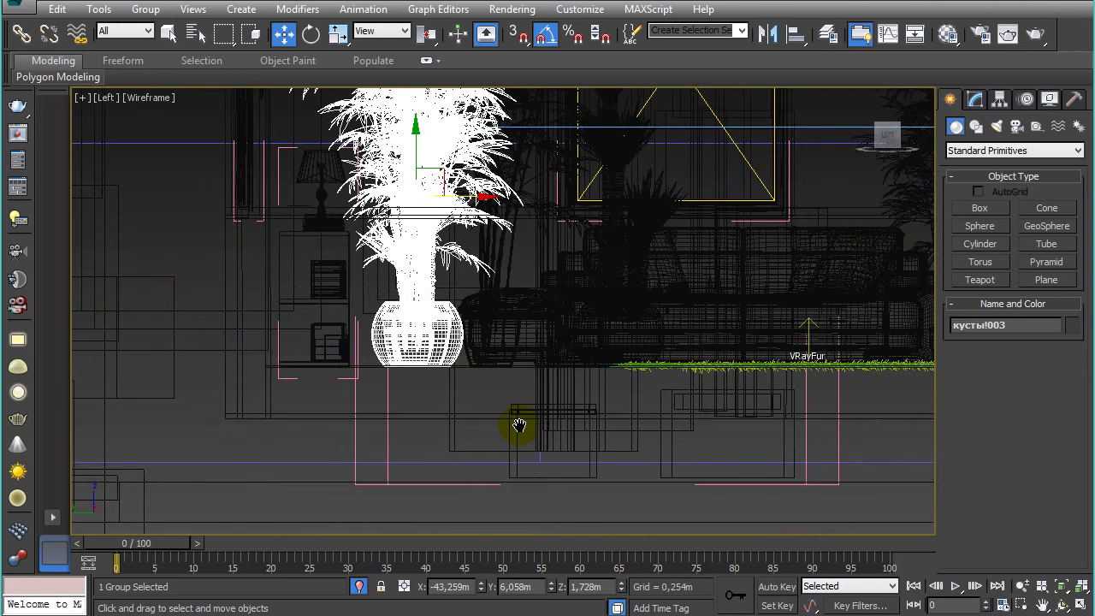
{"action": "scroll", "coordinate": [414, 477], "scroll_direction": "down", "scroll_amount": 3}
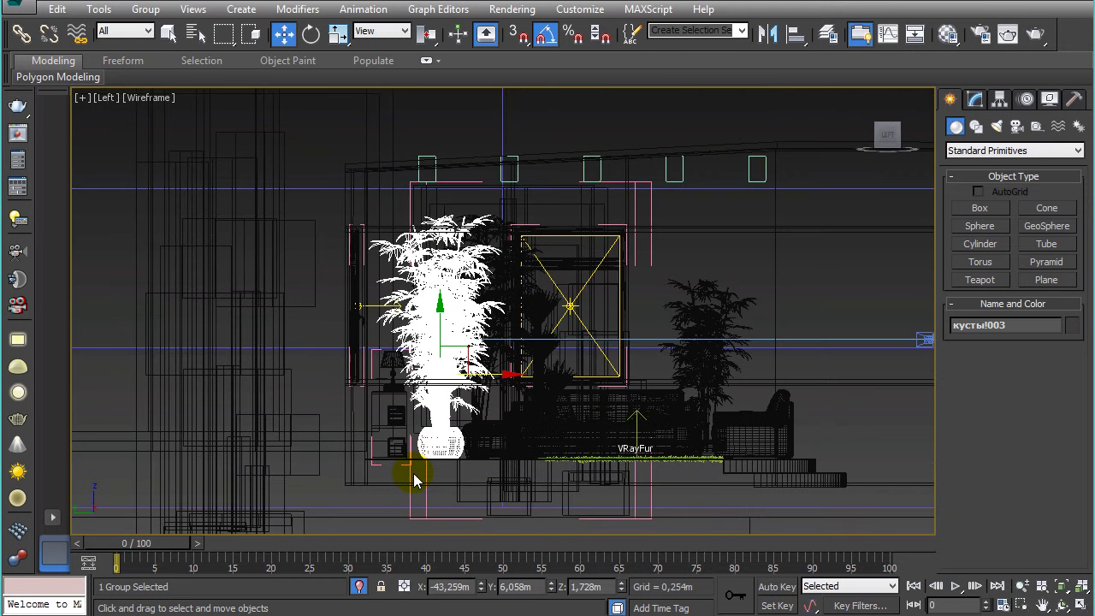
{"action": "middle_click_drag", "start_coordinate": [414, 481], "coordinate": [327, 509]}
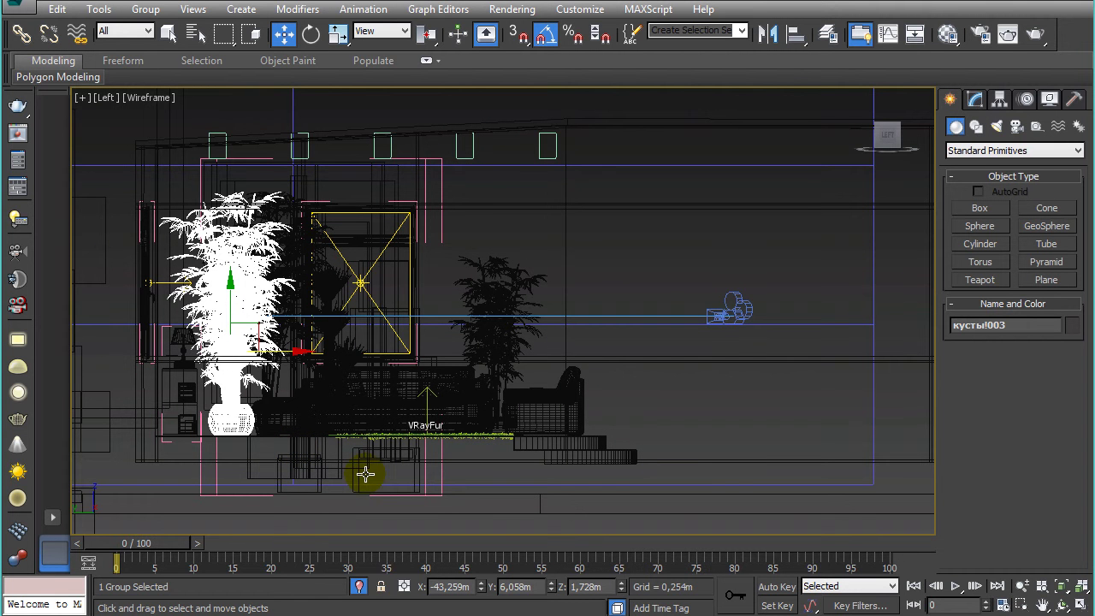
{"action": "left_click", "coordinate": [578, 11]}
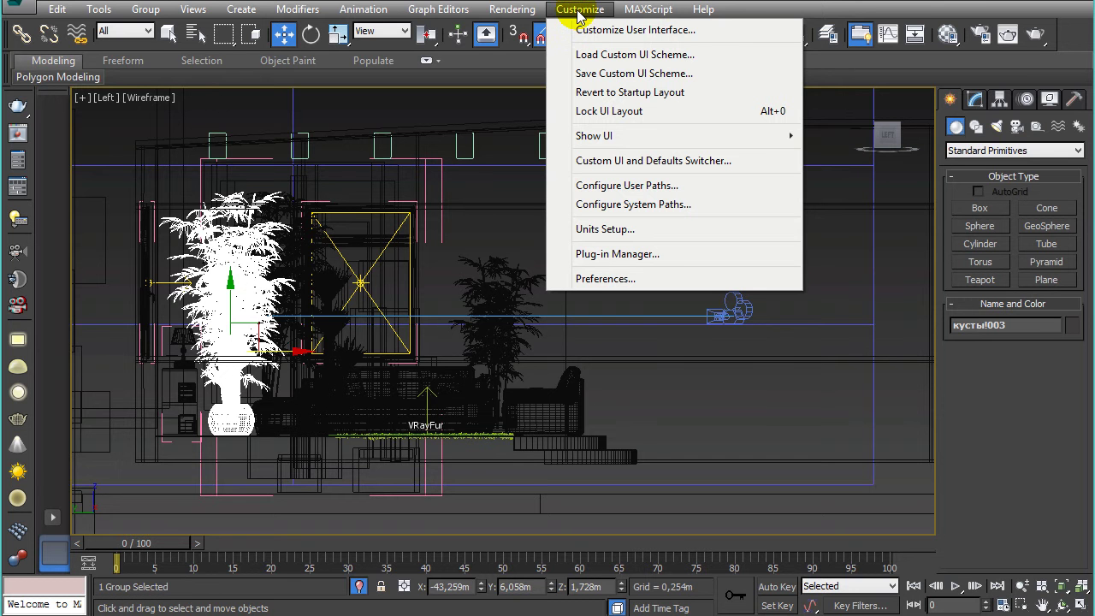
Verify in Units Setup that the metric display unit is Meters, then cancel
{"action": "left_click", "coordinate": [579, 12]}
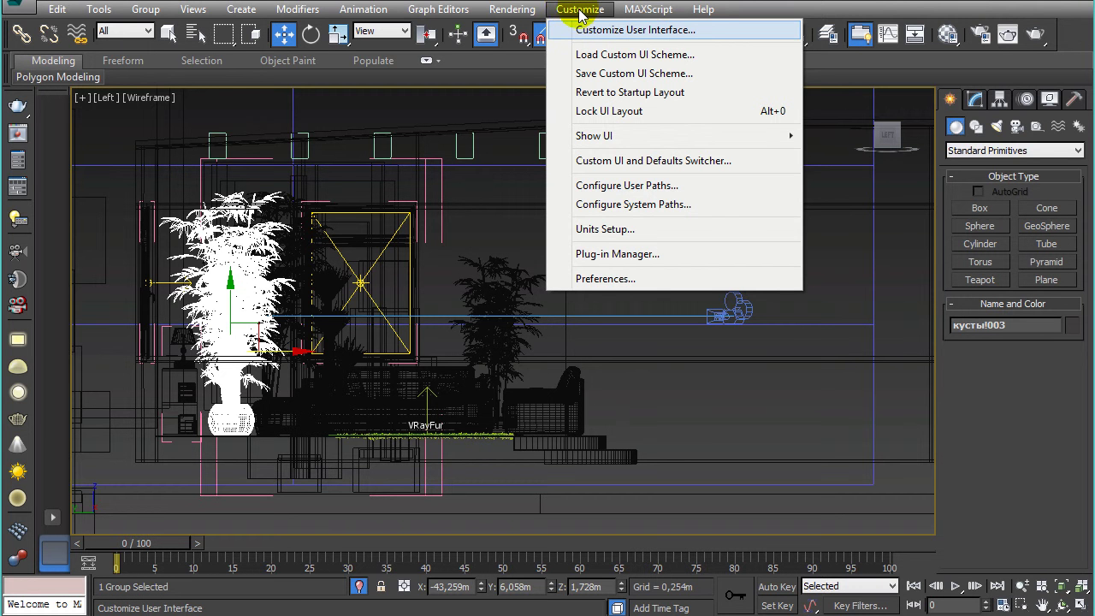
{"action": "left_click", "coordinate": [582, 21]}
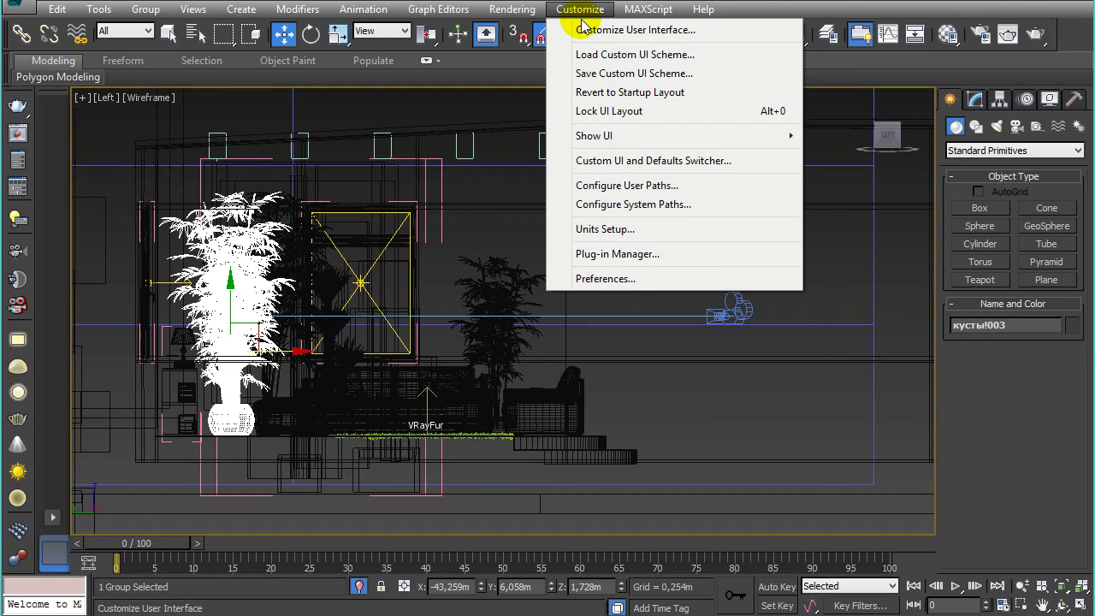
{"action": "left_click", "coordinate": [626, 234]}
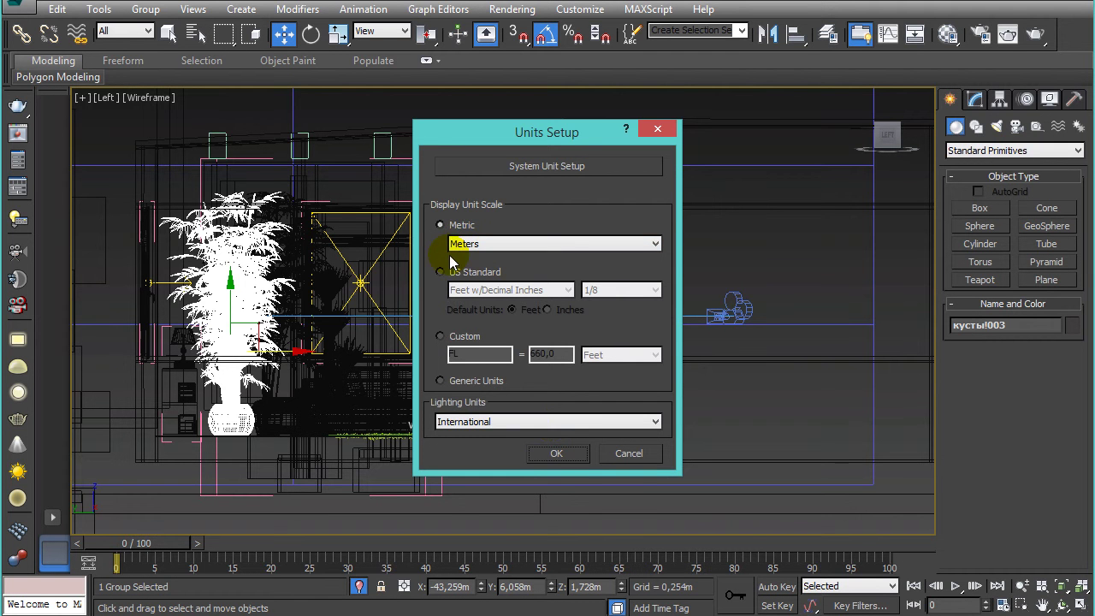
{"action": "left_click", "coordinate": [643, 453]}
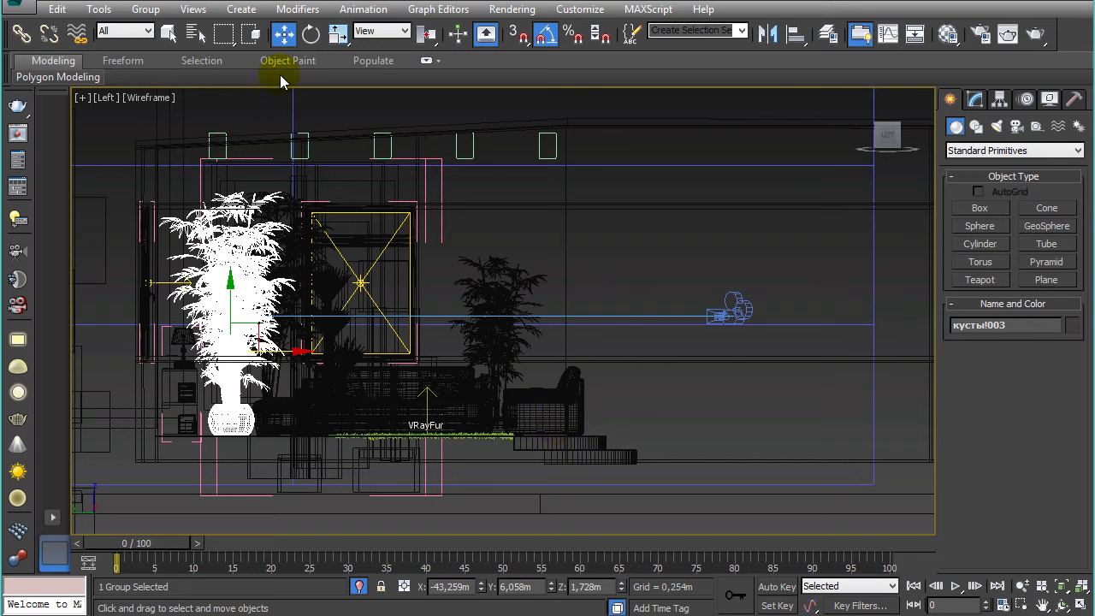
Frame the plant group in Perspective and orbit to face the plants, window and grass
{"action": "key", "text": "p"}
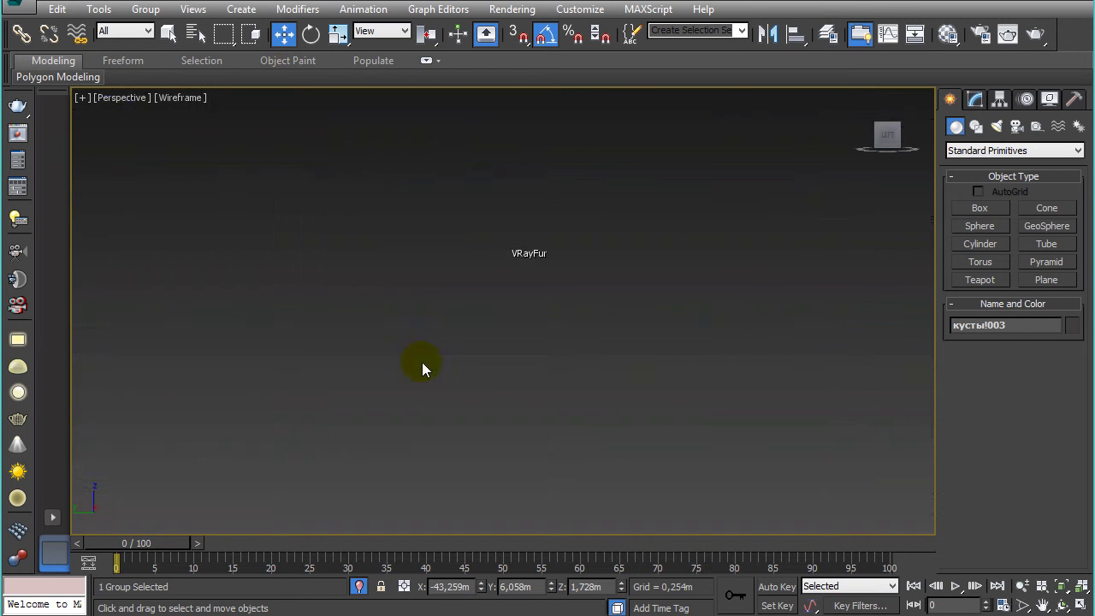
{"action": "key", "text": "z"}
{"action": "scroll", "coordinate": [442, 406], "scroll_direction": "down", "scroll_amount": 3}
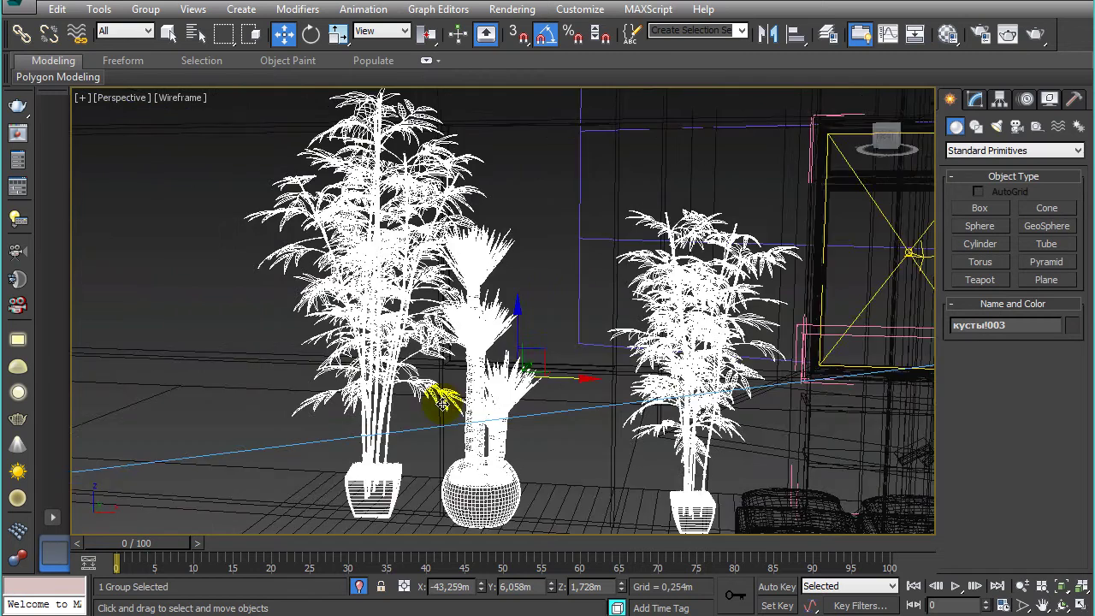
{"action": "middle_click_drag", "start_coordinate": [443, 406], "coordinate": [497, 386], "text": "alt"}
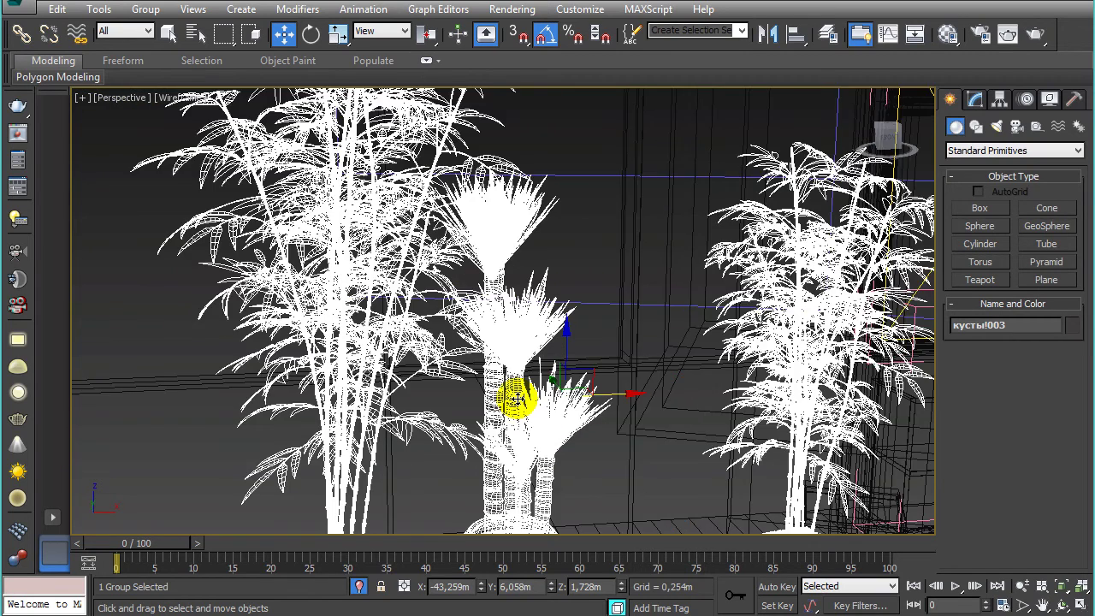
{"action": "mouse_move", "coordinate": [517, 398]}
{"action": "middle_mouse_down", "text": "alt"}
{"action": "mouse_move", "coordinate": [441, 387]}
{"action": "mouse_move", "coordinate": [513, 379]}
{"action": "mouse_move", "coordinate": [482, 361]}
{"action": "middle_mouse_up", "text": "alt"}
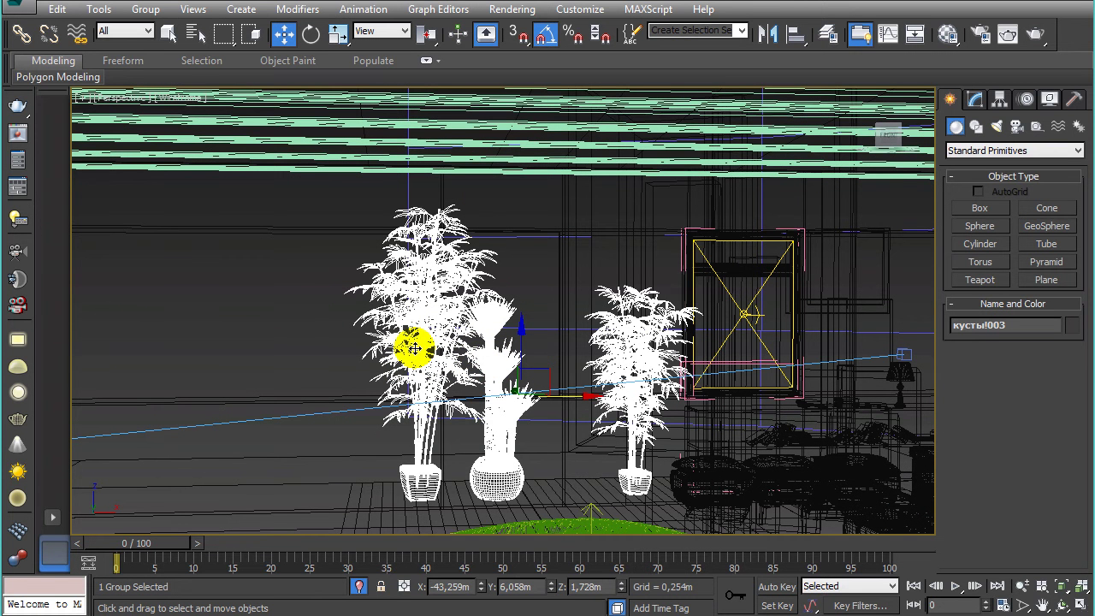
{"action": "mouse_move", "coordinate": [414, 348]}
{"action": "middle_mouse_down", "text": "alt"}
{"action": "mouse_move", "coordinate": [428, 422]}
{"action": "mouse_move", "coordinate": [372, 390]}
{"action": "middle_mouse_up", "text": "alt"}
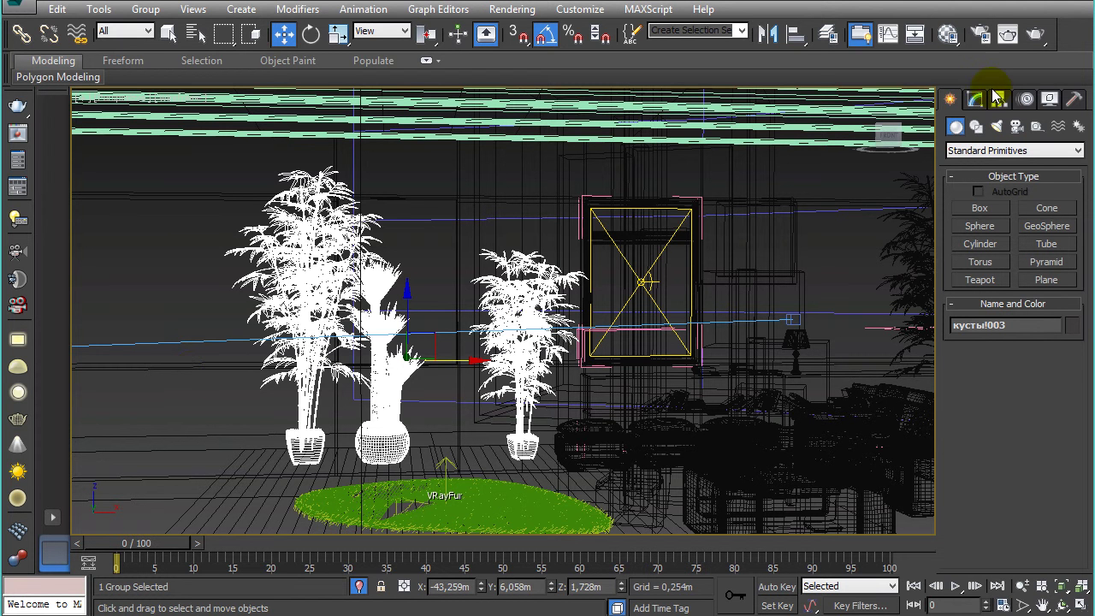
Use the Measure utility to read the plant group's 3,728 × 2,27 × 2,856 m dimensions
{"action": "left_click", "coordinate": [1075, 102]}
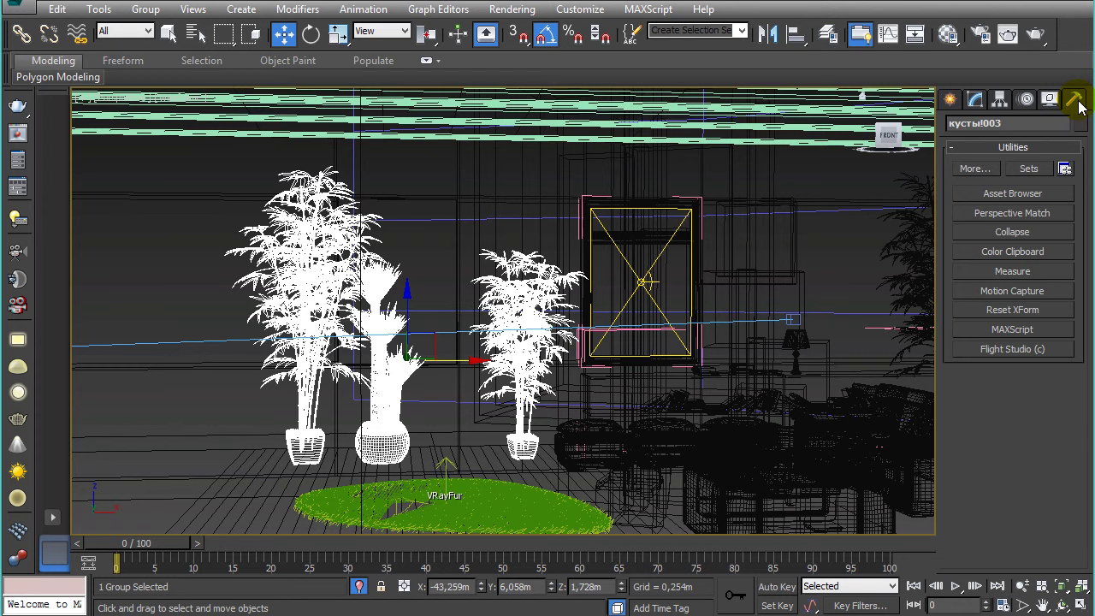
{"action": "left_click", "coordinate": [1033, 272]}
{"action": "left_click_drag", "start_coordinate": [965, 461], "coordinate": [965, 449]}
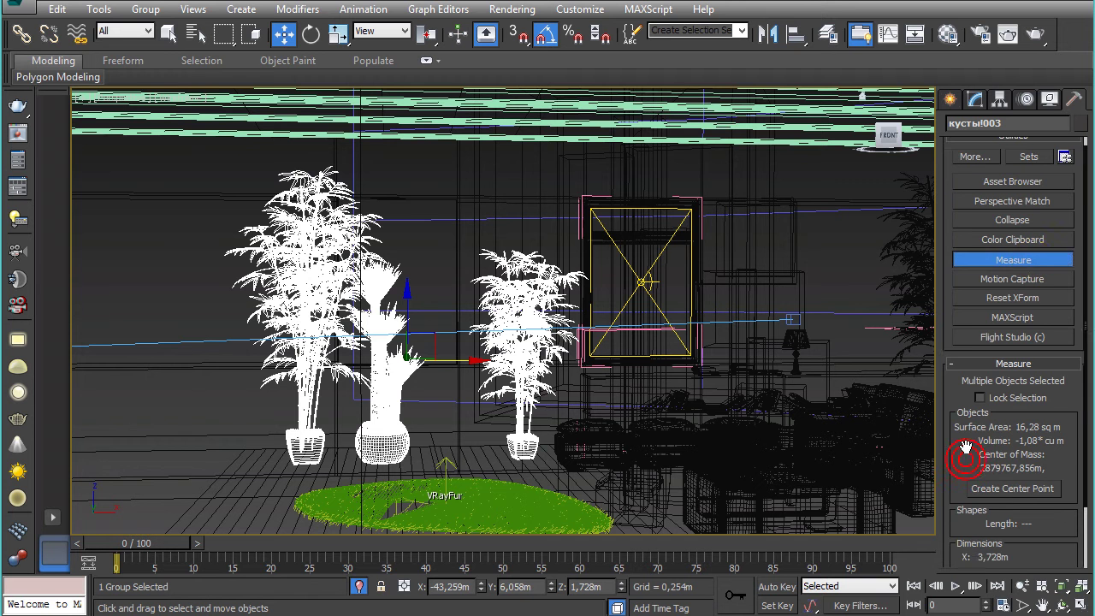
{"action": "scroll", "coordinate": [983, 449], "scroll_direction": "down", "scroll_amount": 3}
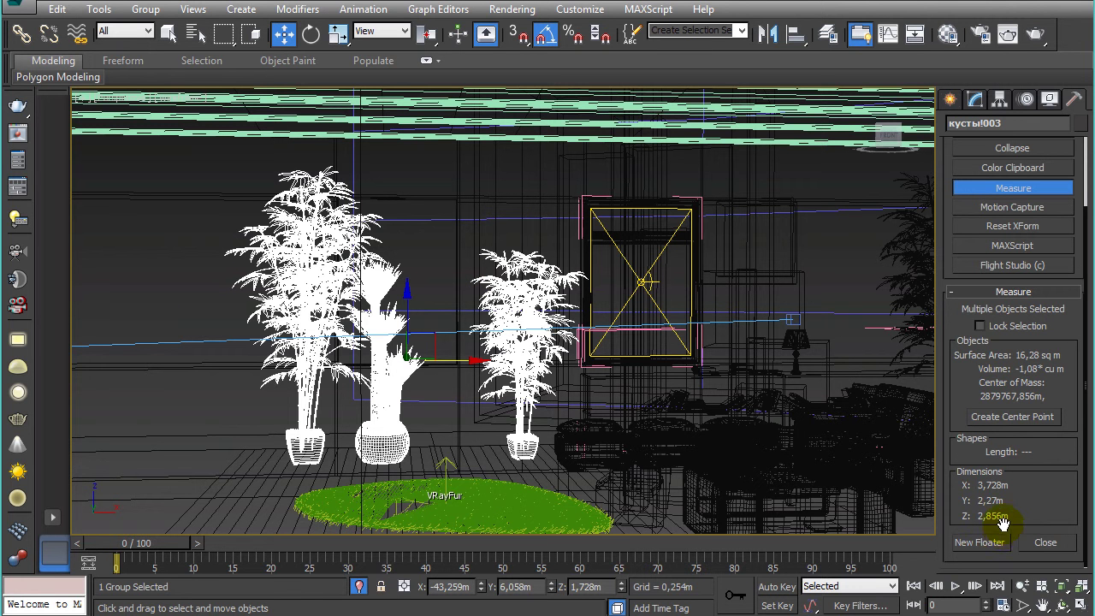
{"action": "mouse_move", "coordinate": [381, 387]}
{"action": "middle_mouse_down"}
{"action": "mouse_move", "coordinate": [391, 298]}
{"action": "mouse_move", "coordinate": [300, 317]}
{"action": "mouse_move", "coordinate": [300, 299]}
{"action": "mouse_move", "coordinate": [403, 317]}
{"action": "middle_mouse_up"}
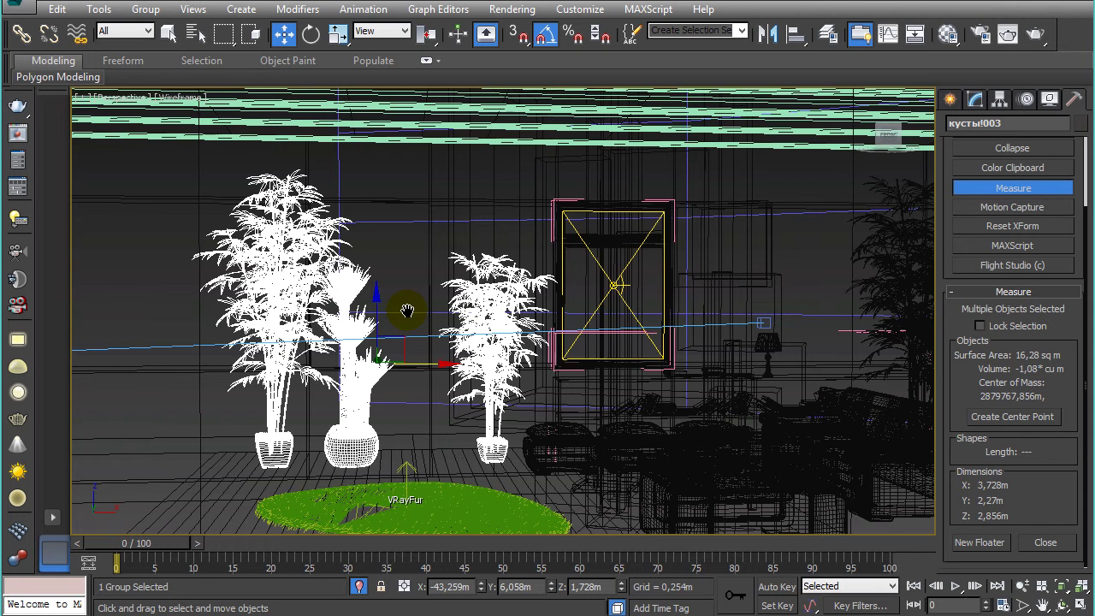
{"action": "scroll", "coordinate": [272, 248], "scroll_direction": "up", "scroll_amount": 2}
{"action": "scroll", "coordinate": [272, 248], "scroll_direction": "down", "scroll_amount": 2}
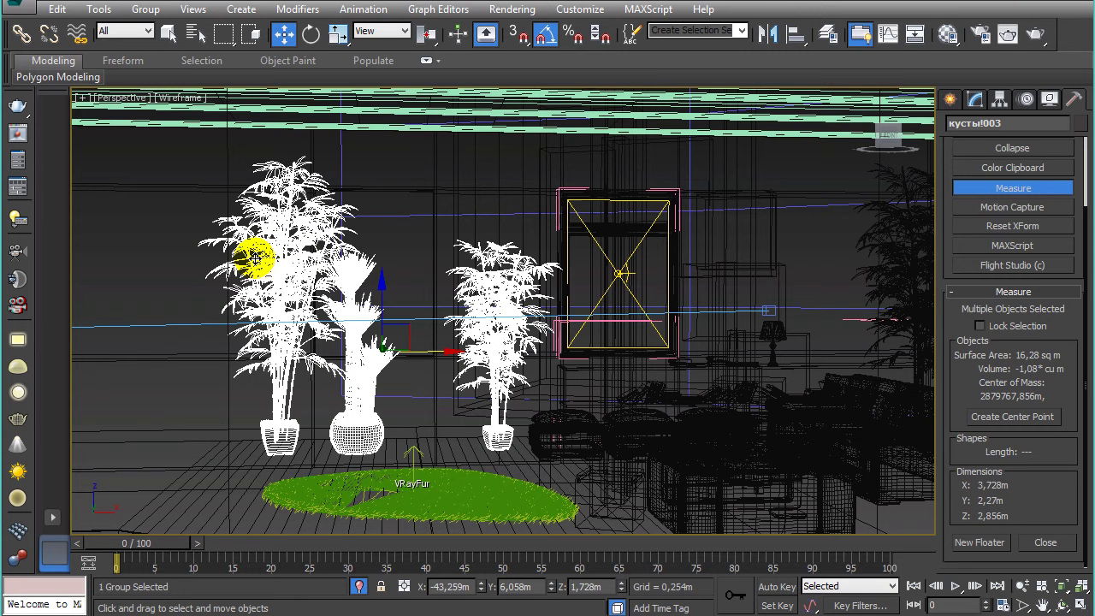
{"action": "middle_click_drag", "start_coordinate": [254, 256], "coordinate": [449, 377], "text": "alt"}
{"action": "scroll", "coordinate": [449, 376], "scroll_direction": "down", "scroll_amount": 3}
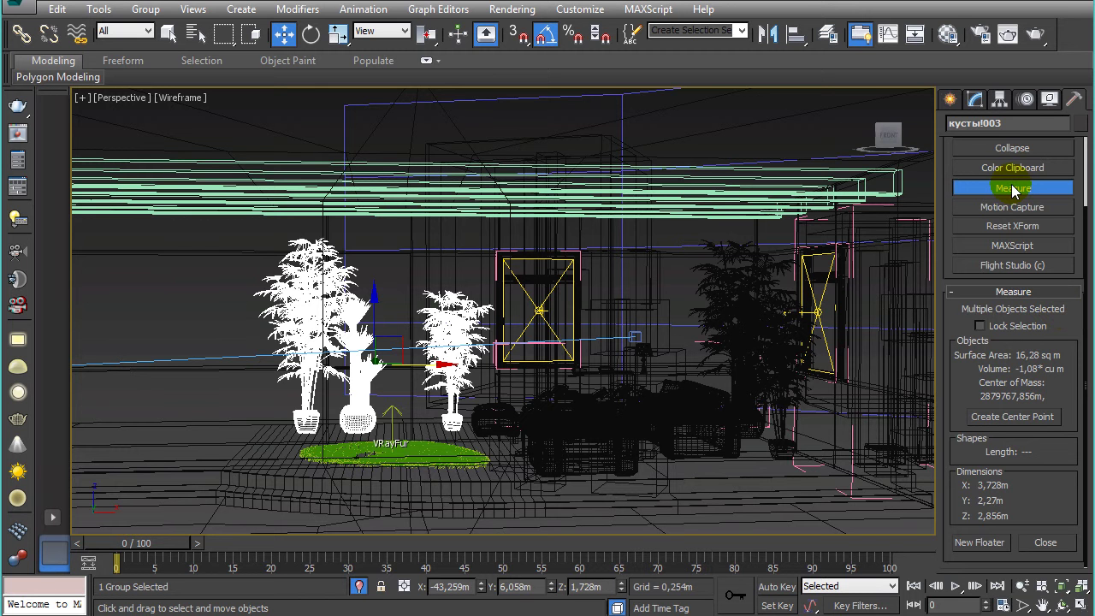
Turn Measure off and browse the More utilities list, closing it without choosing
{"action": "left_click", "coordinate": [1074, 95]}
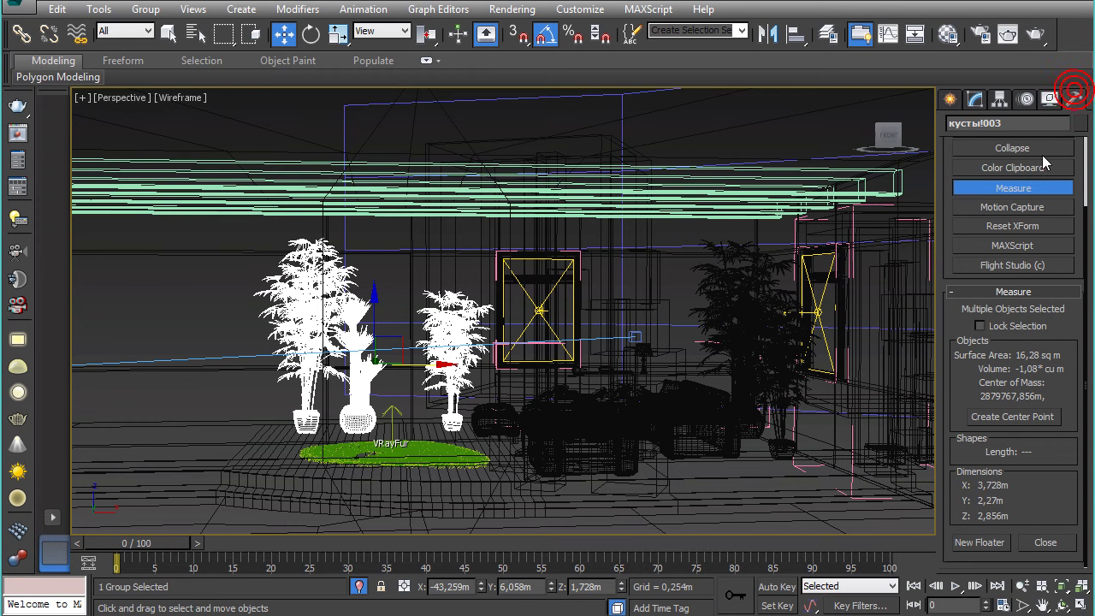
{"action": "left_click", "coordinate": [1027, 183]}
{"action": "left_click", "coordinate": [1010, 272]}
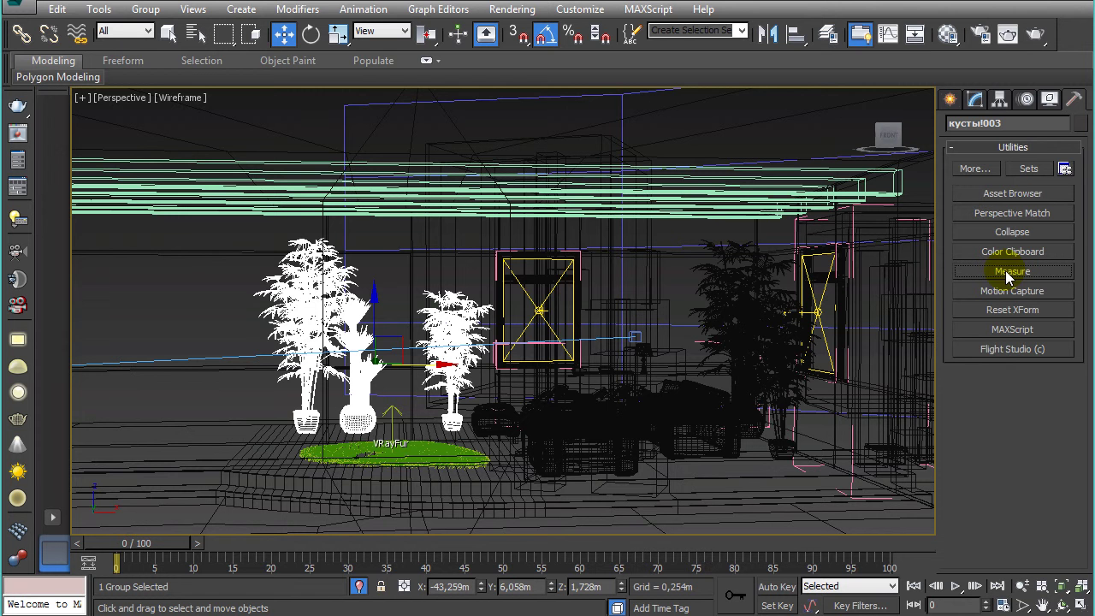
{"action": "left_click", "coordinate": [977, 168]}
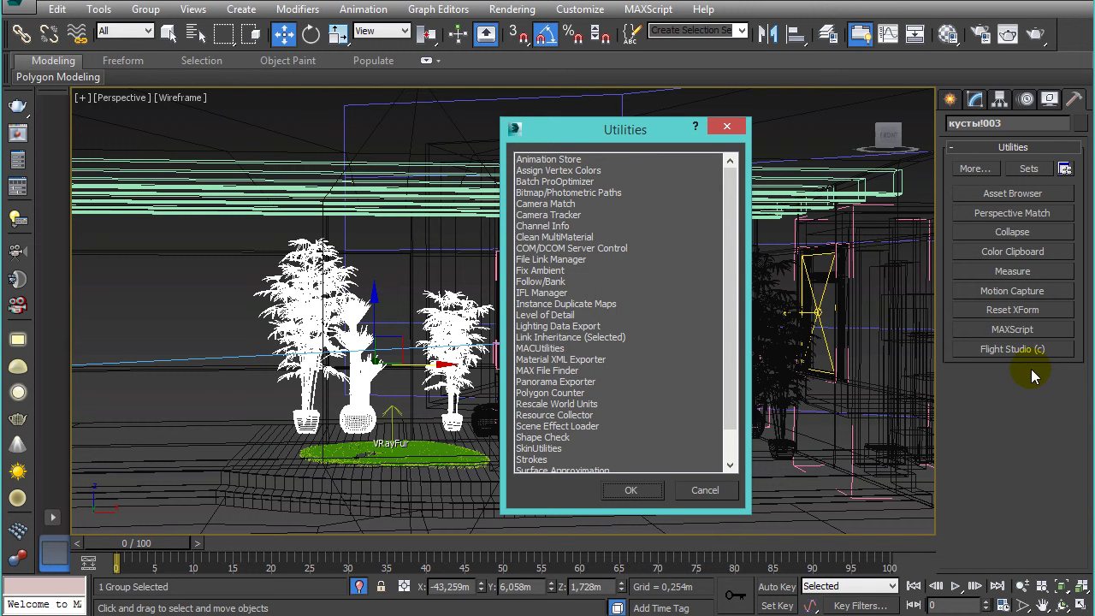
{"action": "left_click", "coordinate": [726, 126]}
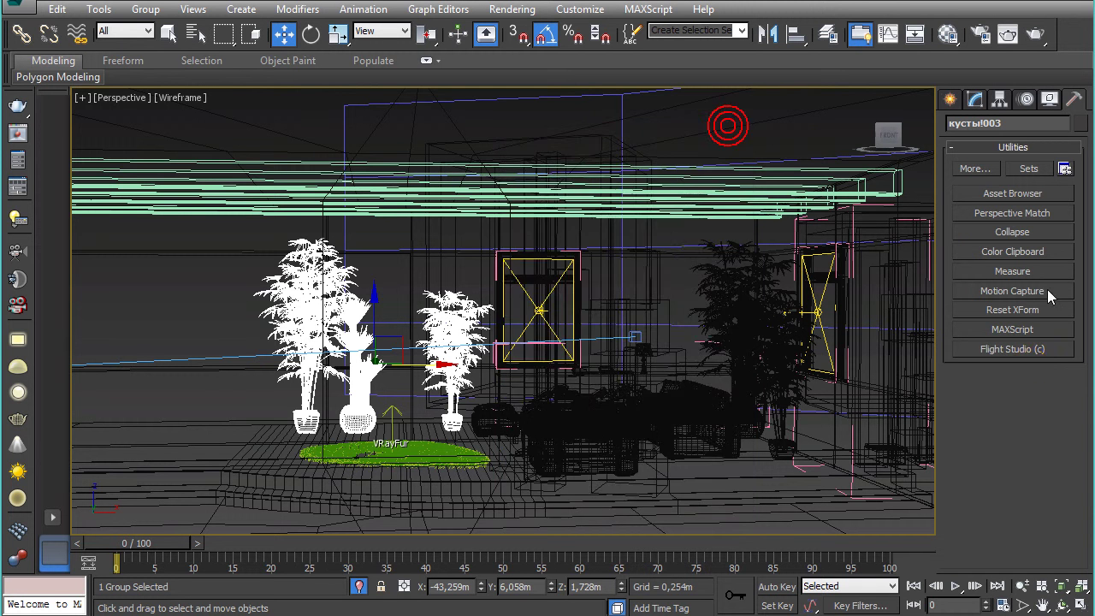
Re-enable Measure, measure AI21_03_09, AI21_06_228 and chair group AI21_06_227, then deselect
{"action": "left_click", "coordinate": [1014, 272]}
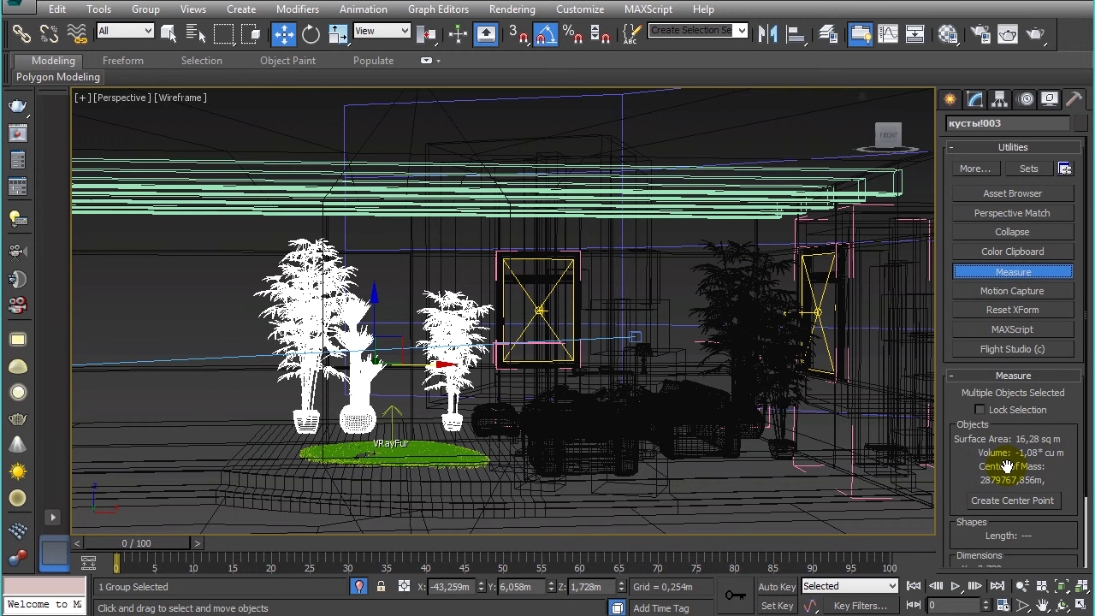
{"action": "left_click_drag", "start_coordinate": [1008, 467], "coordinate": [1007, 383]}
{"action": "left_click", "coordinate": [620, 455]}
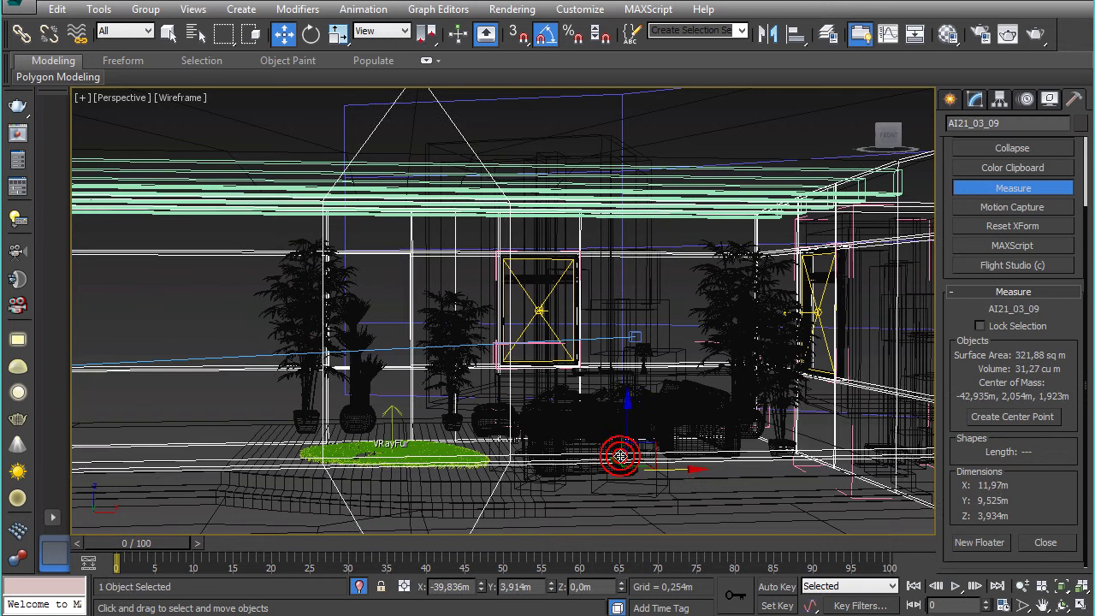
{"action": "left_click", "coordinate": [625, 440]}
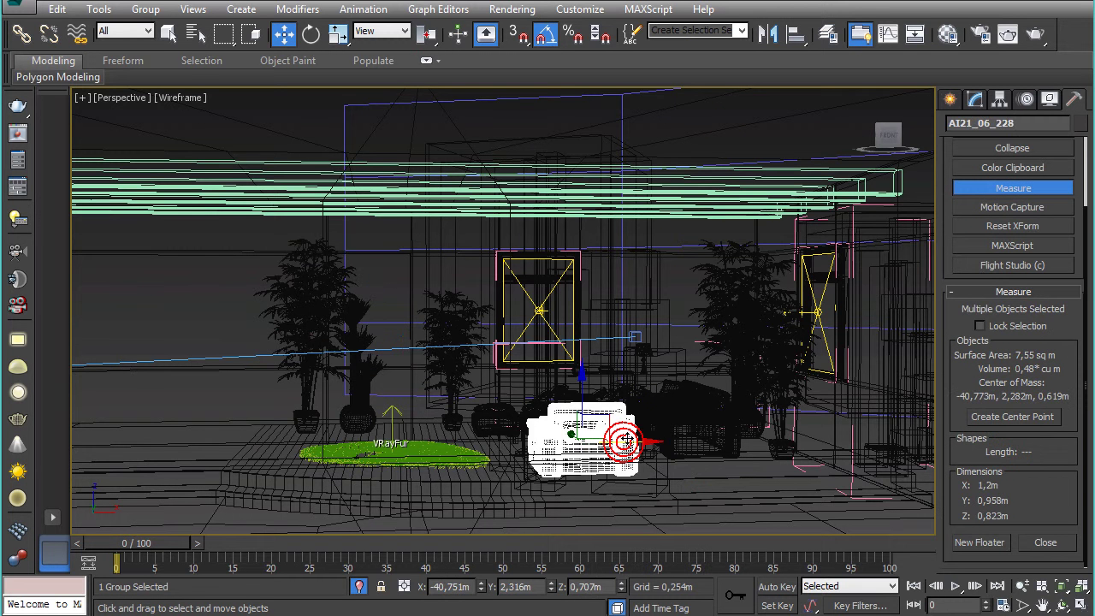
{"action": "left_click", "coordinate": [1026, 484]}
{"action": "left_click", "coordinate": [715, 417]}
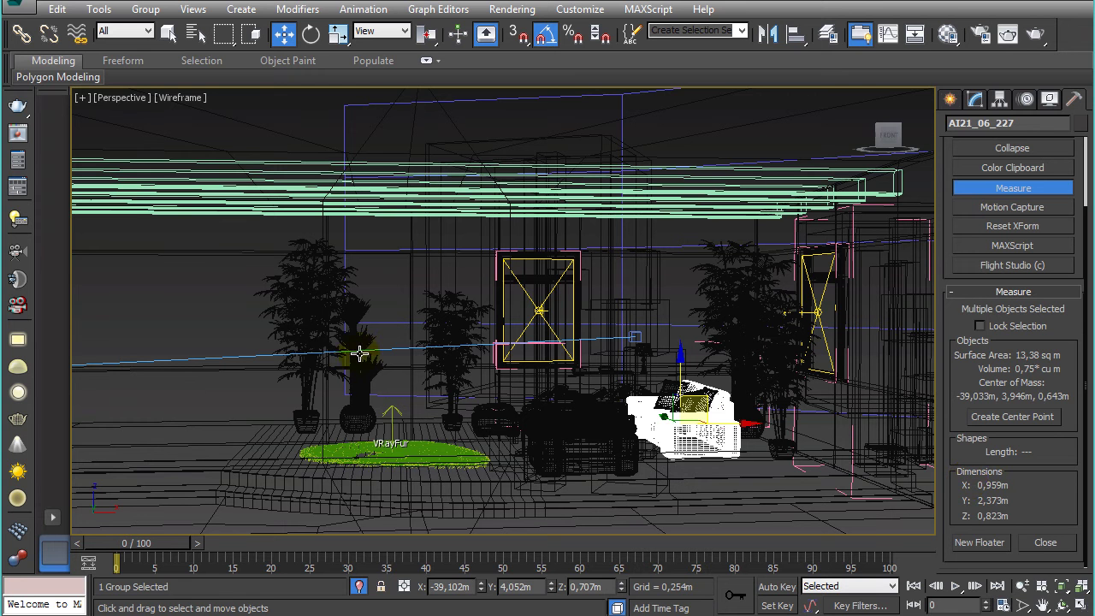
{"action": "left_click", "coordinate": [169, 324]}
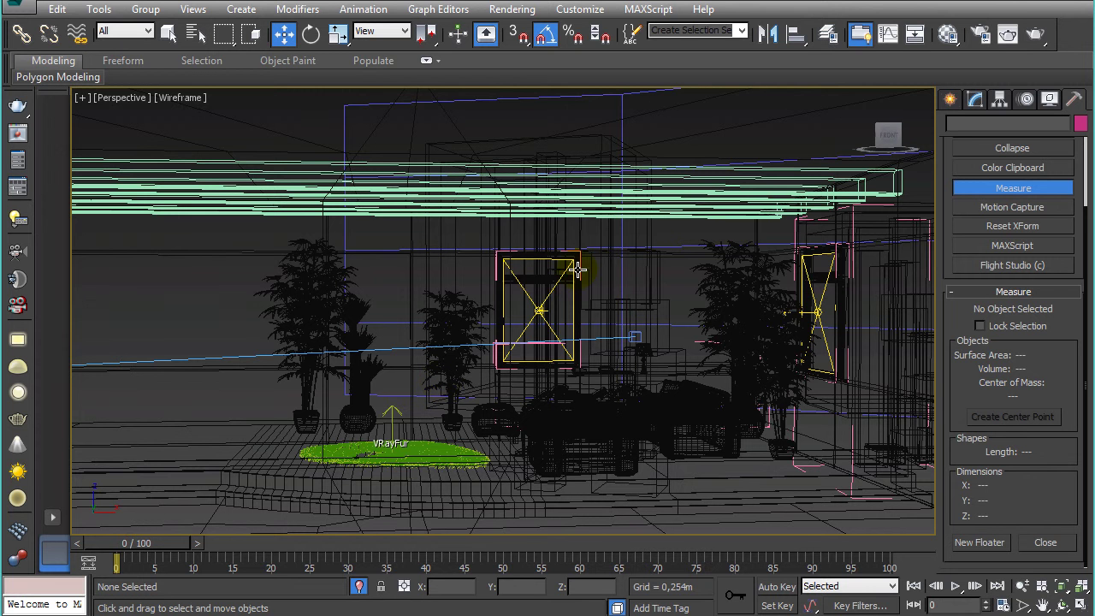
{"action": "left_click", "coordinate": [580, 10]}
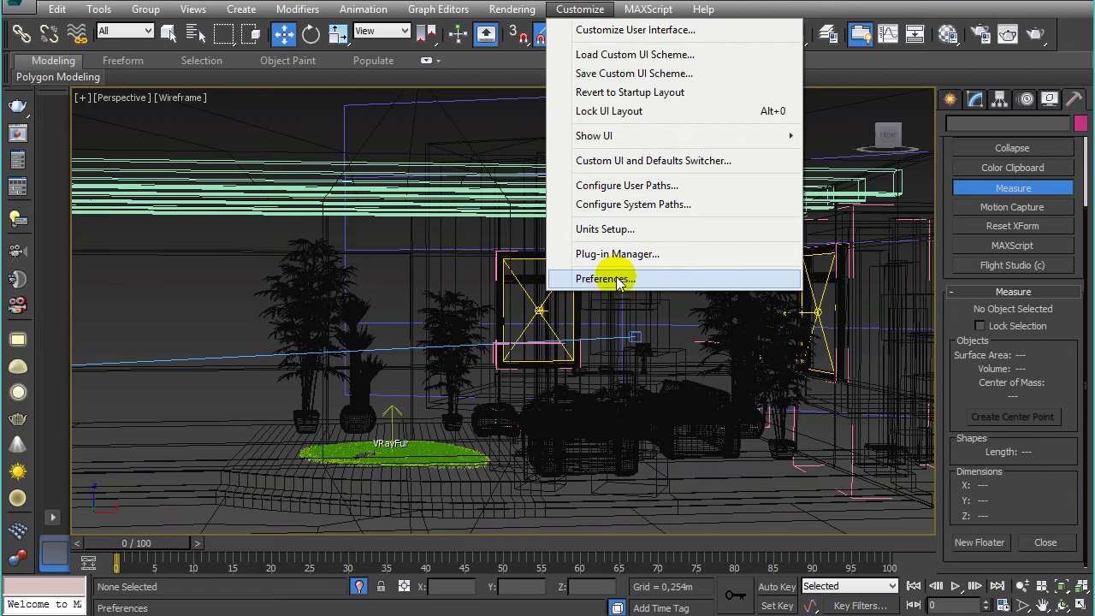
In Preferences, change Scene Undo Levels from 20 to 200
{"action": "left_click", "coordinate": [618, 288]}
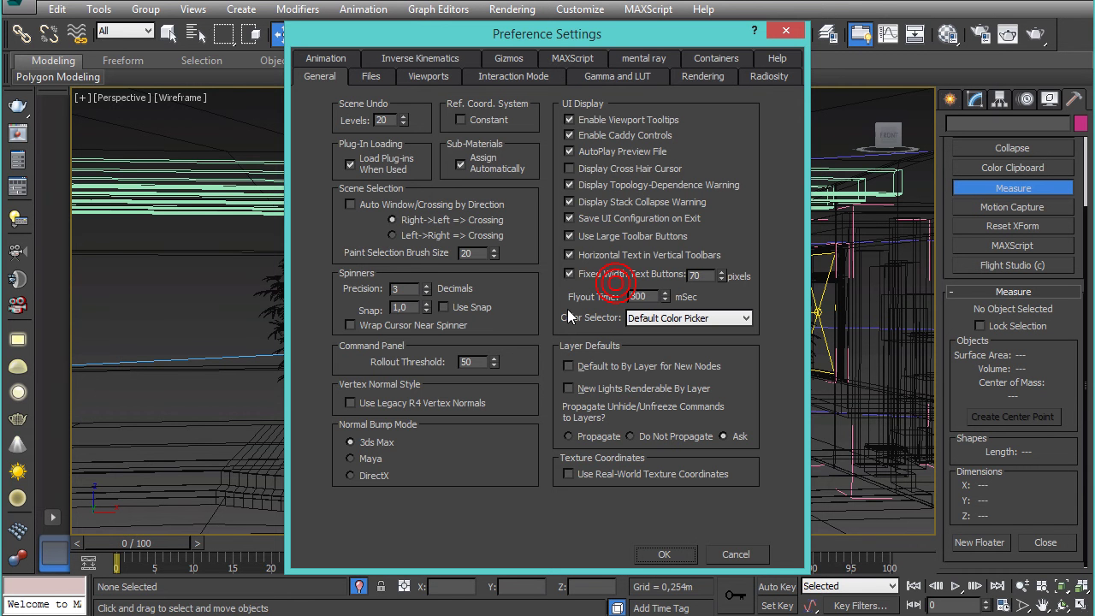
{"action": "left_click_drag", "start_coordinate": [534, 38], "coordinate": [517, 60]}
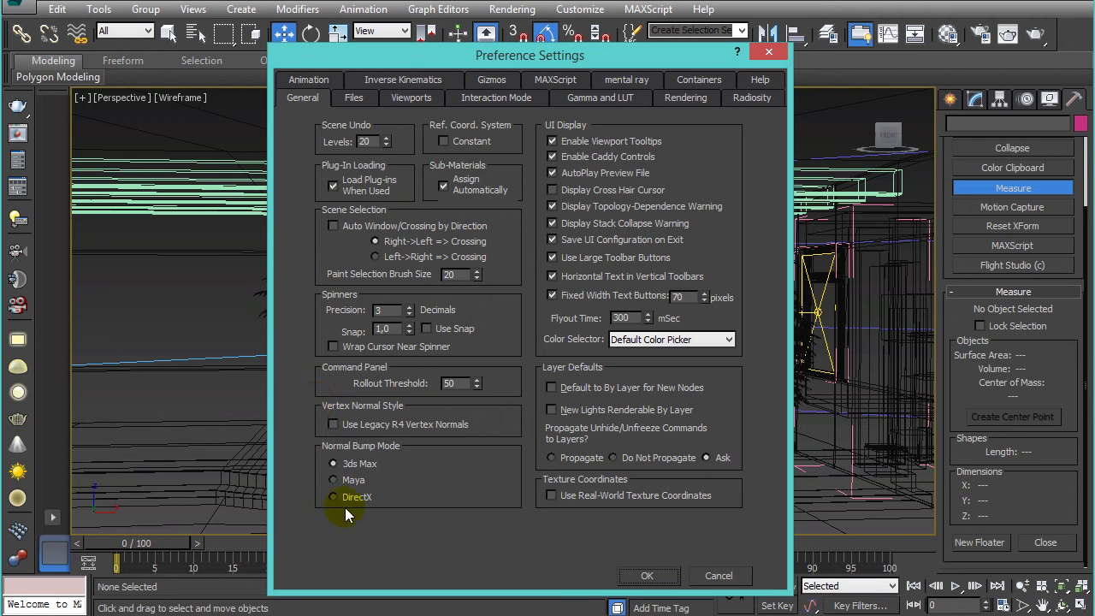
{"action": "left_click", "coordinate": [368, 141]}
{"action": "double_click", "coordinate": [375, 141]}
{"action": "left_click", "coordinate": [369, 142]}
{"action": "type", "text": "0"}
{"action": "key", "text": "Return"}
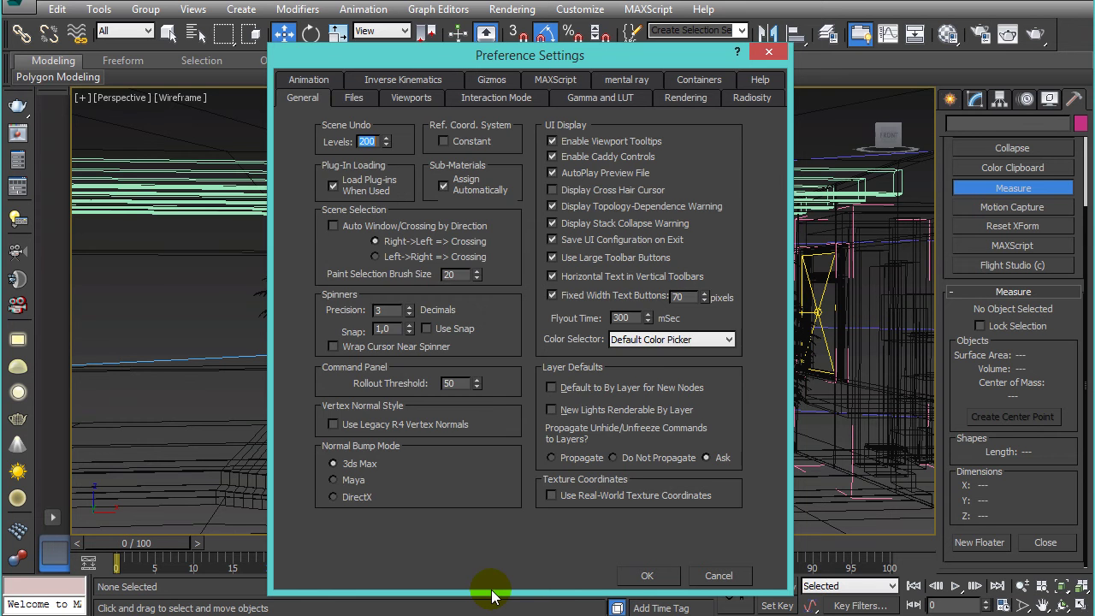
On the Files preferences, select the Backup Interval value 5,0
{"action": "left_click", "coordinate": [353, 99]}
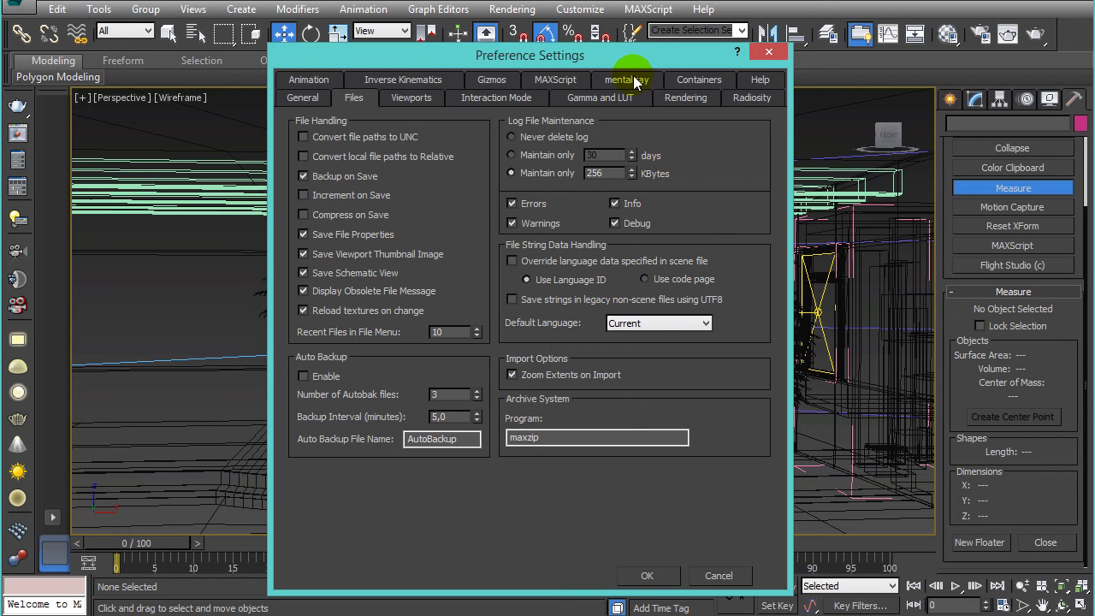
{"action": "left_click", "coordinate": [459, 416]}
{"action": "left_click_drag", "start_coordinate": [459, 415], "coordinate": [81, 473]}
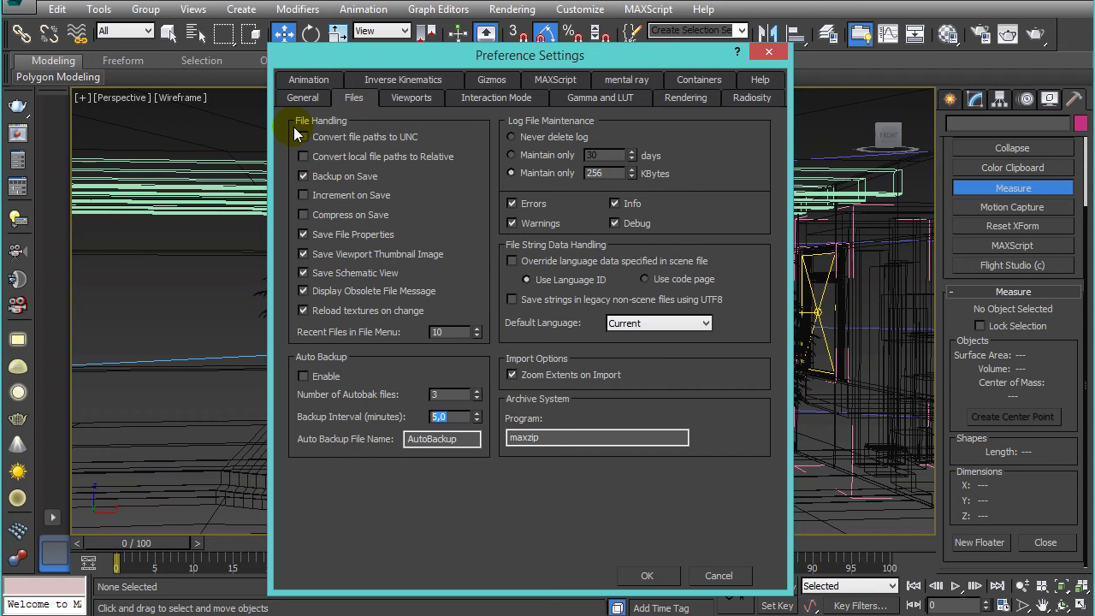
Review the Viewports, Interaction Mode, Gamma and LUT, Rendering, Radiosity and Gizmos pages, then close Preferences
{"action": "left_click", "coordinate": [411, 99]}
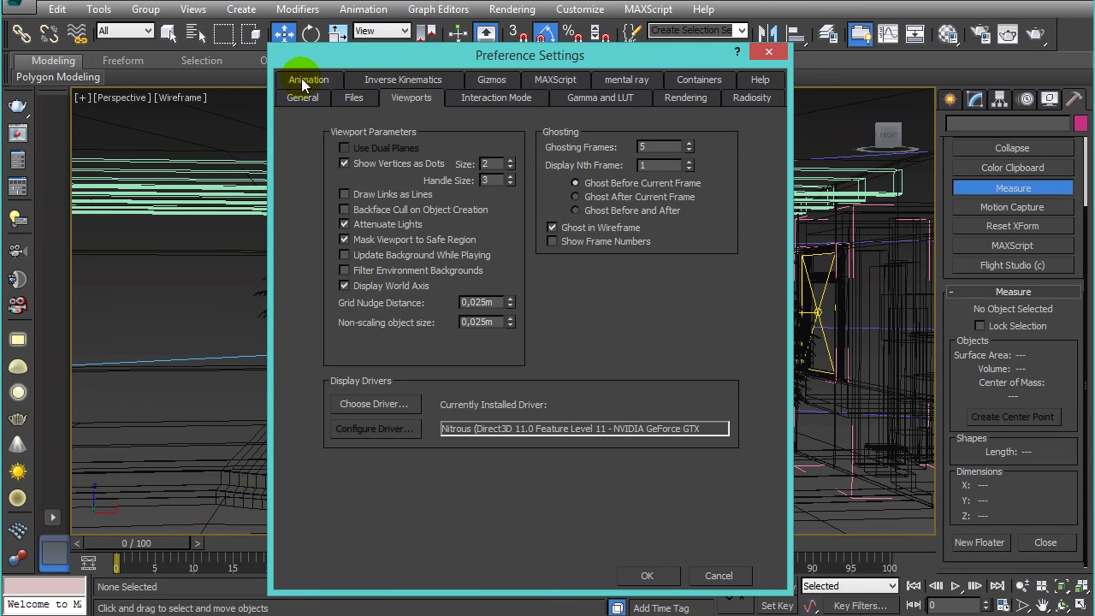
{"action": "left_click", "coordinate": [507, 102]}
{"action": "left_click", "coordinate": [685, 99]}
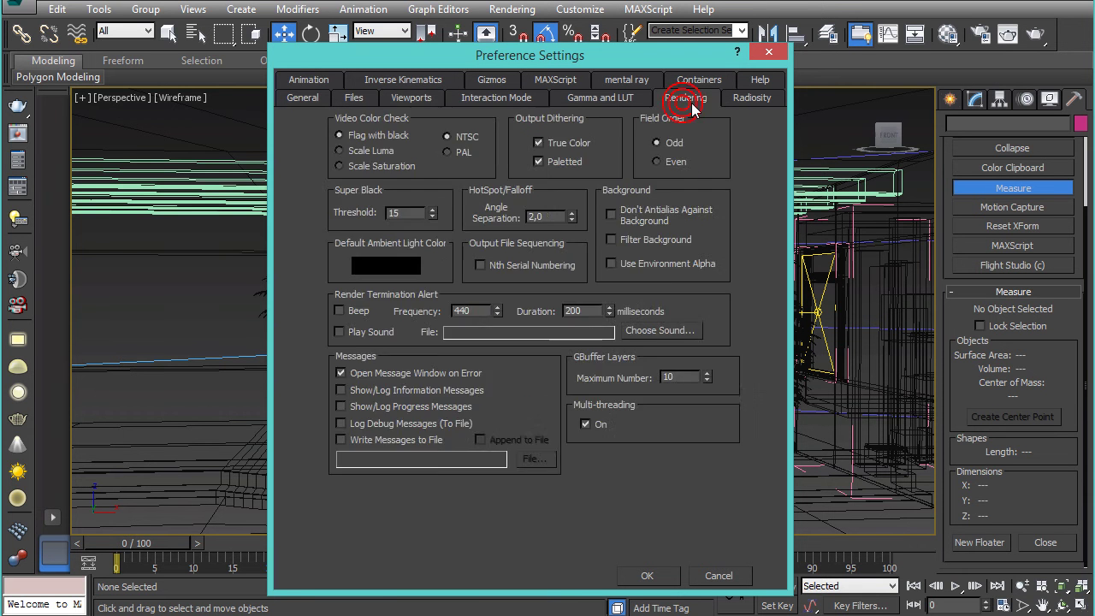
{"action": "left_click", "coordinate": [598, 108]}
{"action": "left_click", "coordinate": [760, 104]}
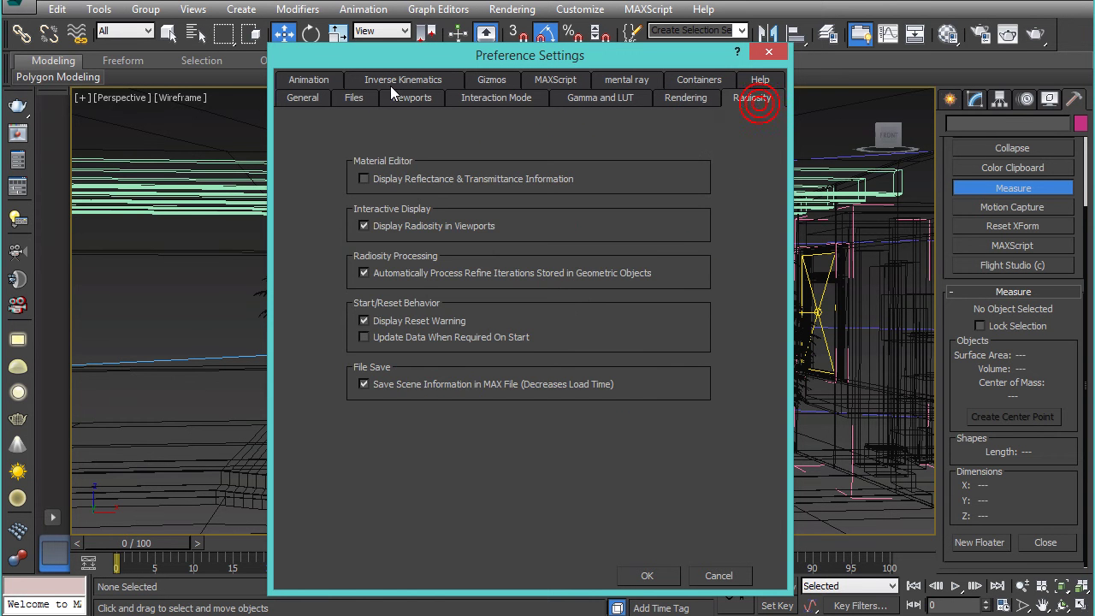
{"action": "left_click", "coordinate": [494, 81]}
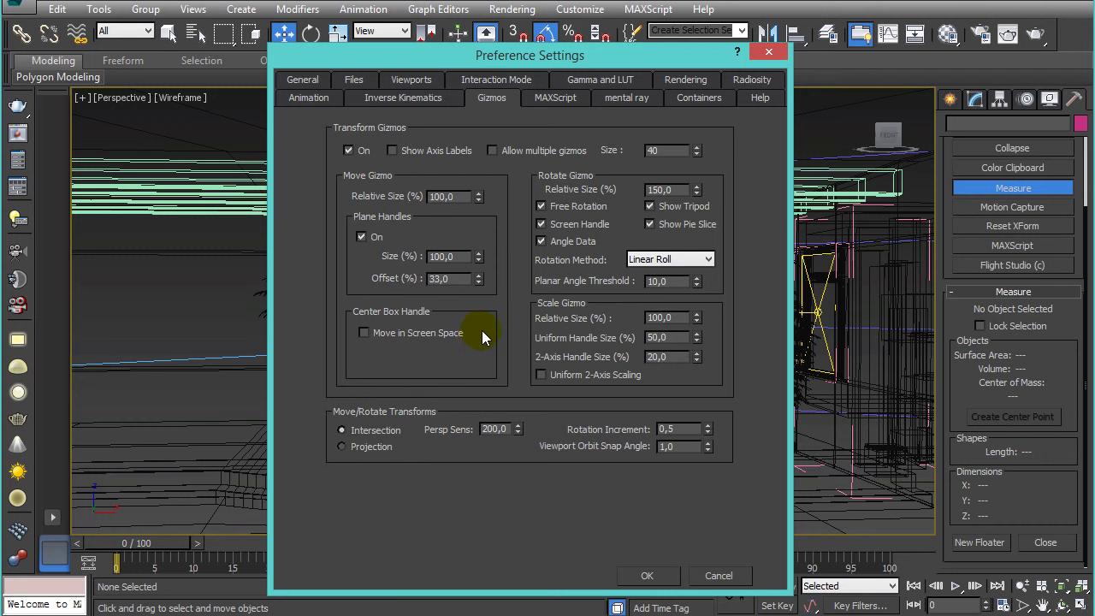
{"action": "left_click", "coordinate": [767, 54]}
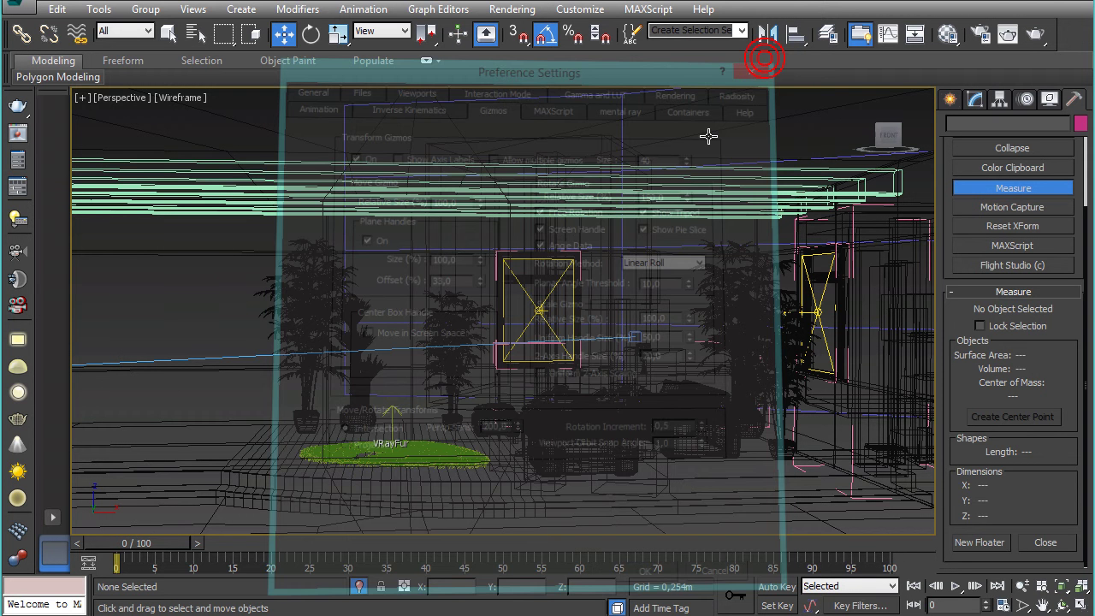
Pick the three-plant group in Perspective so the status bar shows 1 Group Selected
{"action": "left_click", "coordinate": [307, 316]}
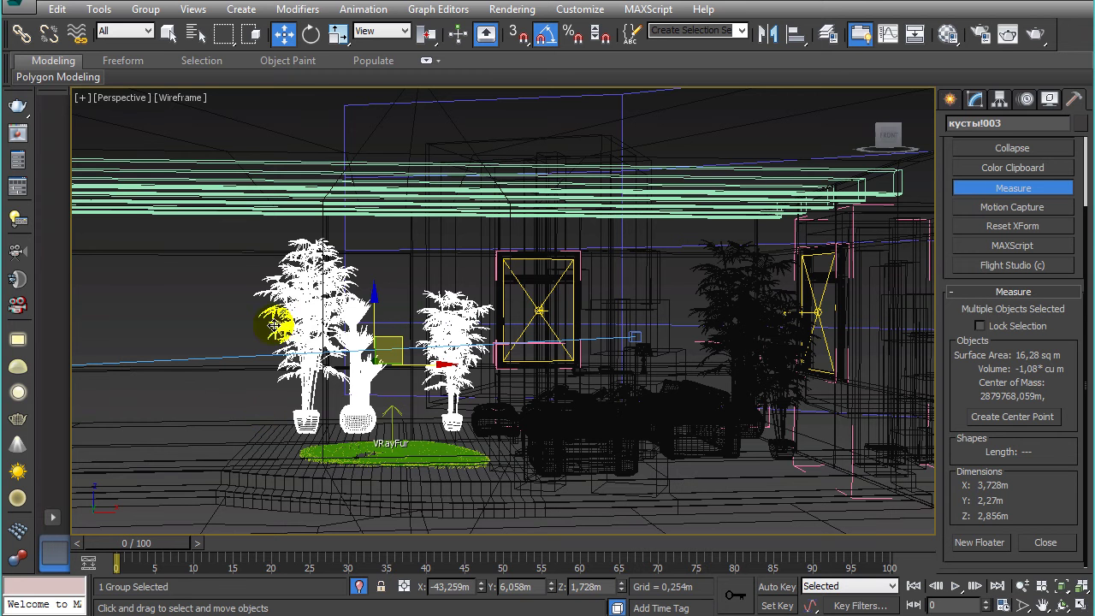
{"action": "left_click", "coordinate": [248, 335]}
{"action": "left_click", "coordinate": [310, 312]}
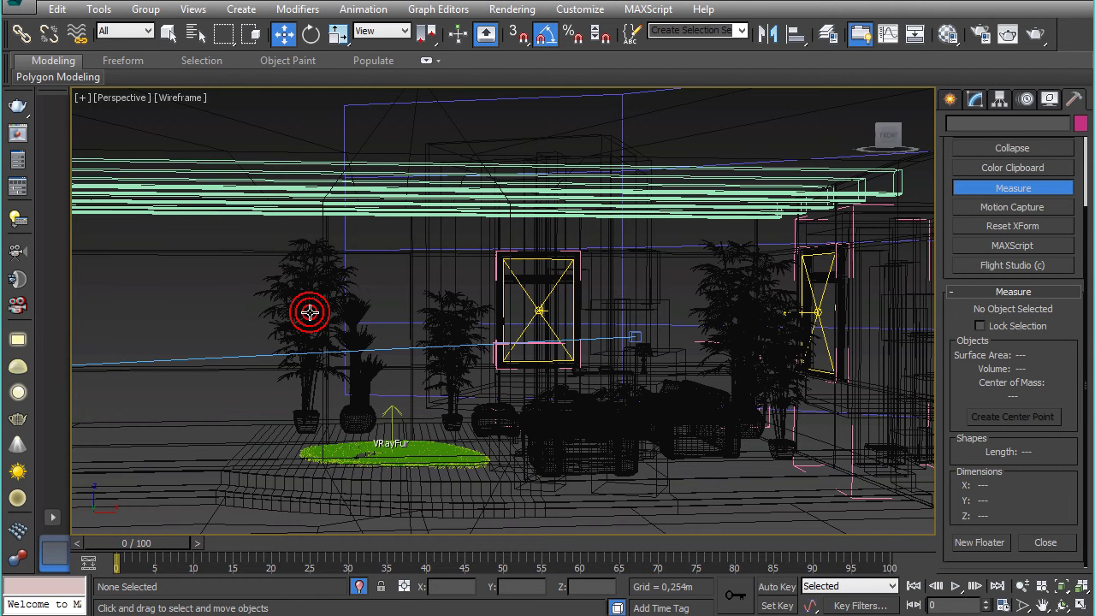
{"action": "left_click", "coordinate": [310, 312]}
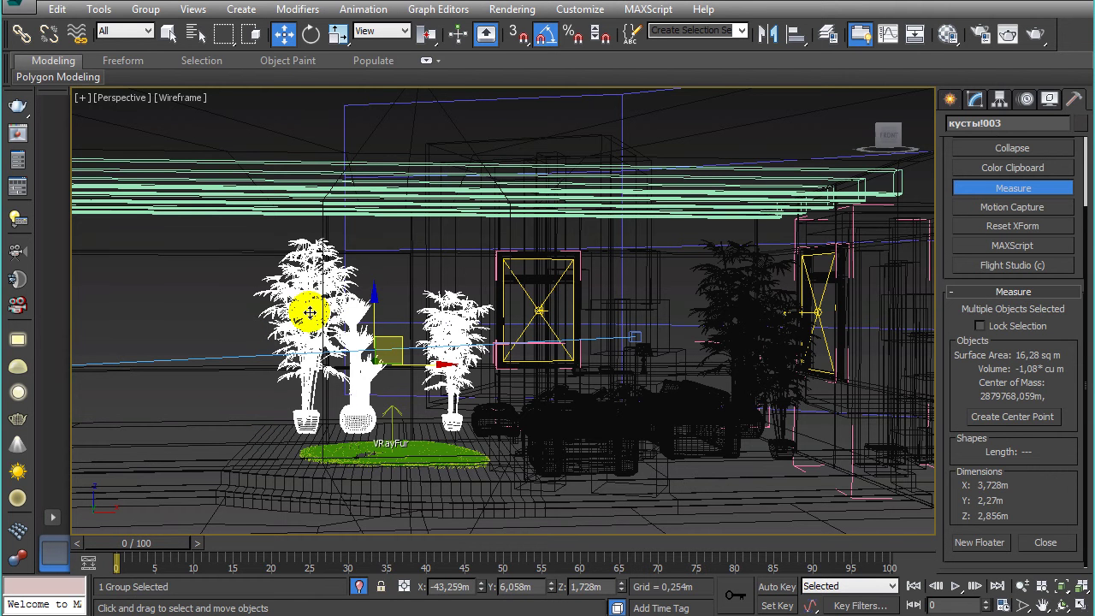
{"action": "key", "text": "x"}
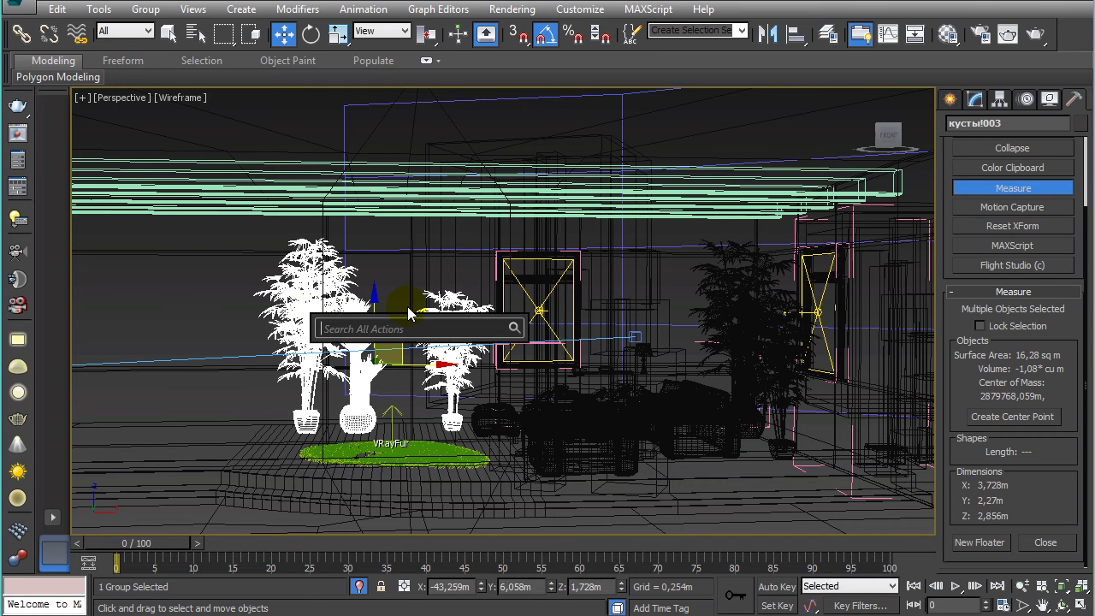
{"action": "left_click", "coordinate": [200, 357]}
{"action": "left_click", "coordinate": [310, 305]}
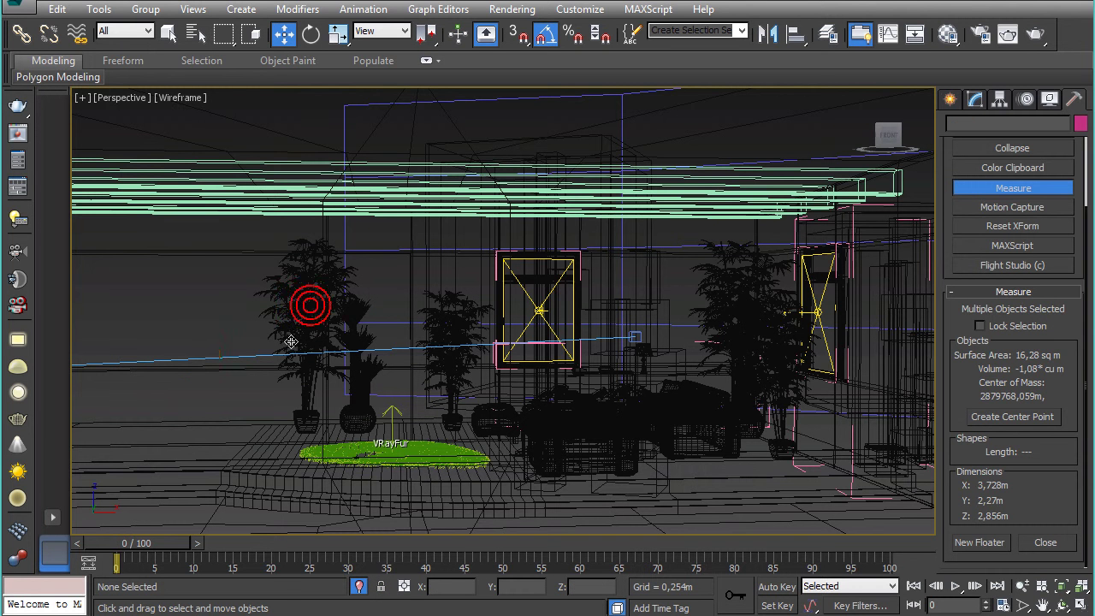
{"action": "left_click", "coordinate": [439, 354]}
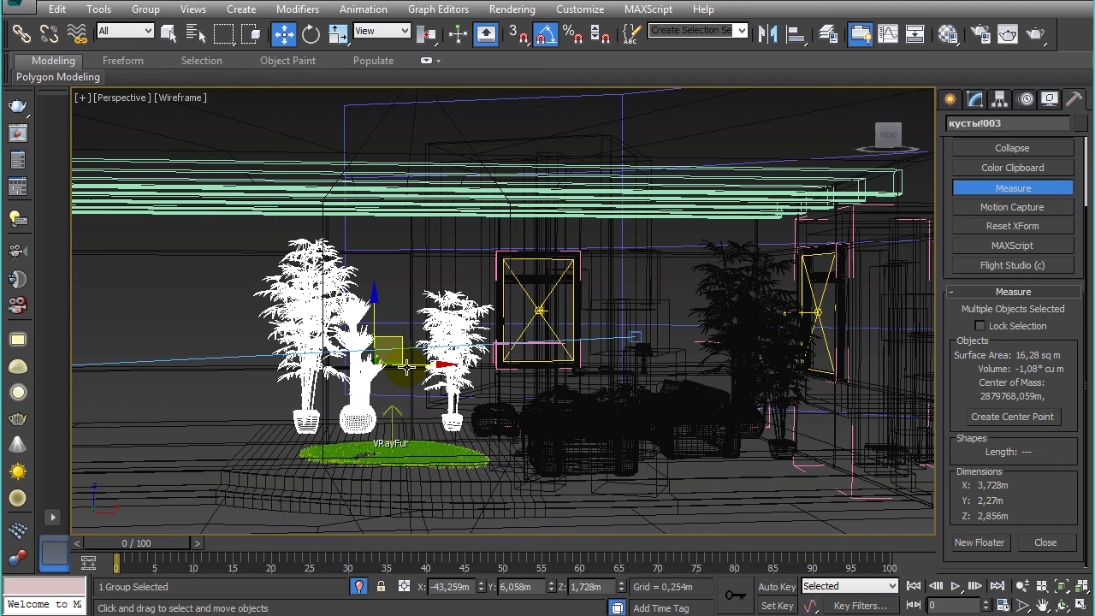
{"action": "key", "text": "space"}
{"action": "left_click", "coordinate": [437, 355]}
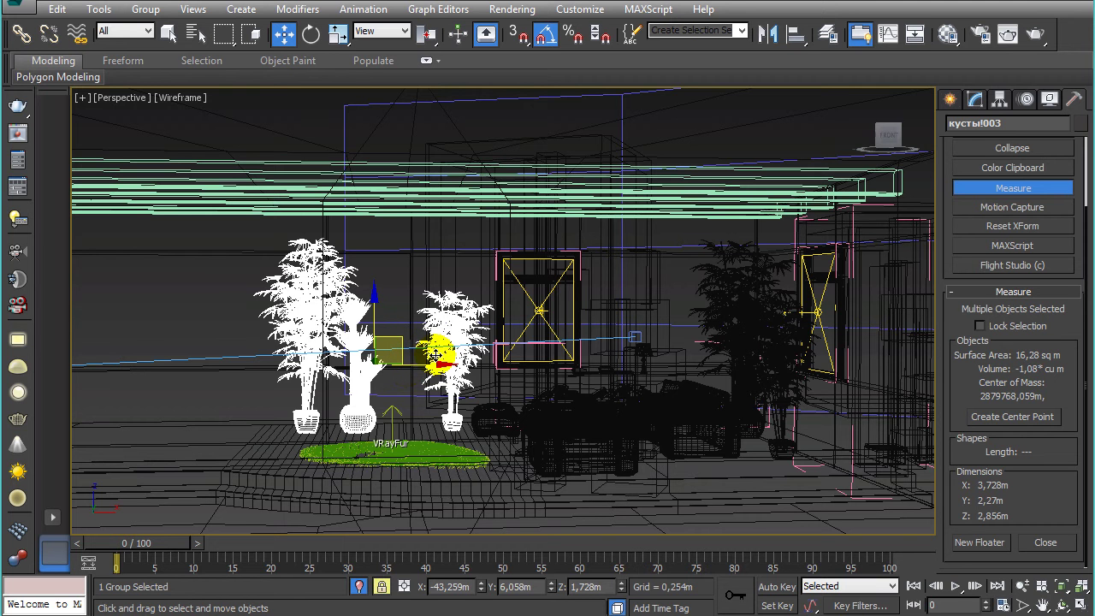
{"action": "left_click", "coordinate": [381, 585]}
{"action": "left_click", "coordinate": [382, 589]}
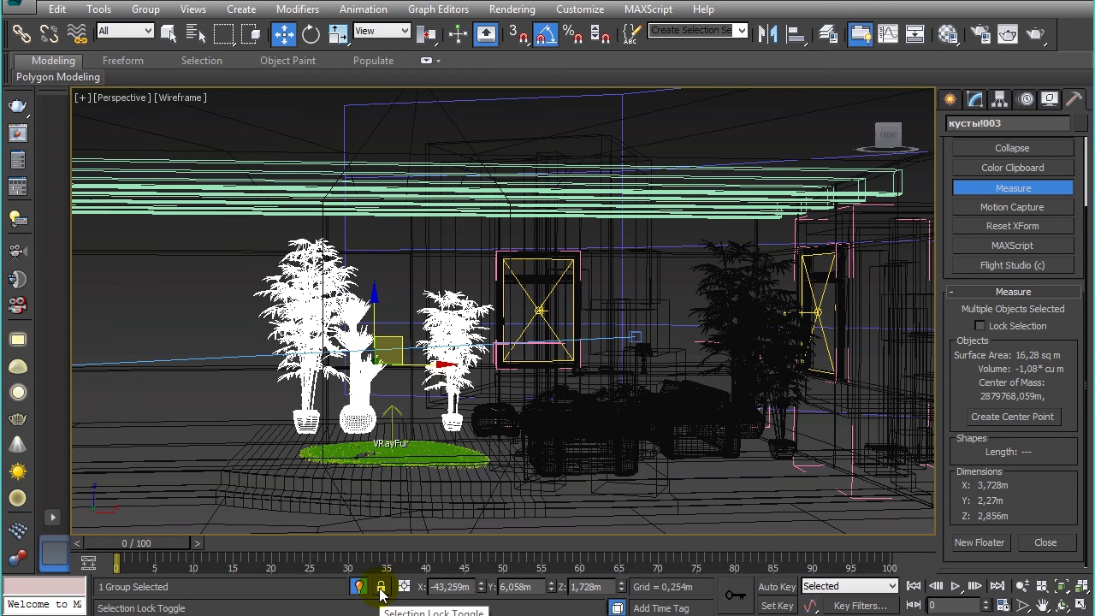
{"action": "left_click", "coordinate": [380, 587]}
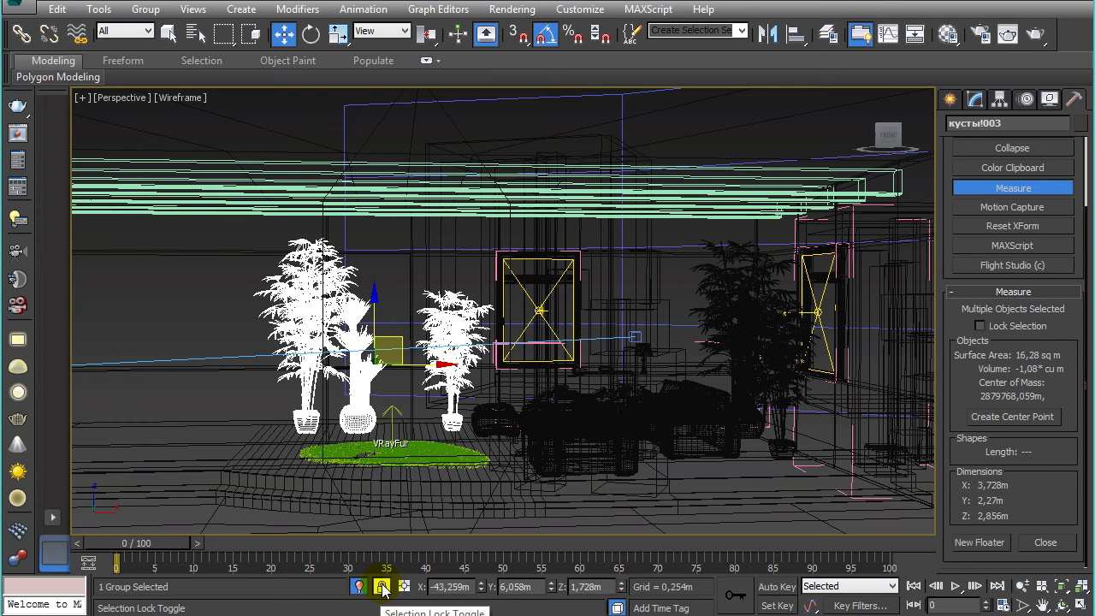
{"action": "left_click", "coordinate": [309, 274]}
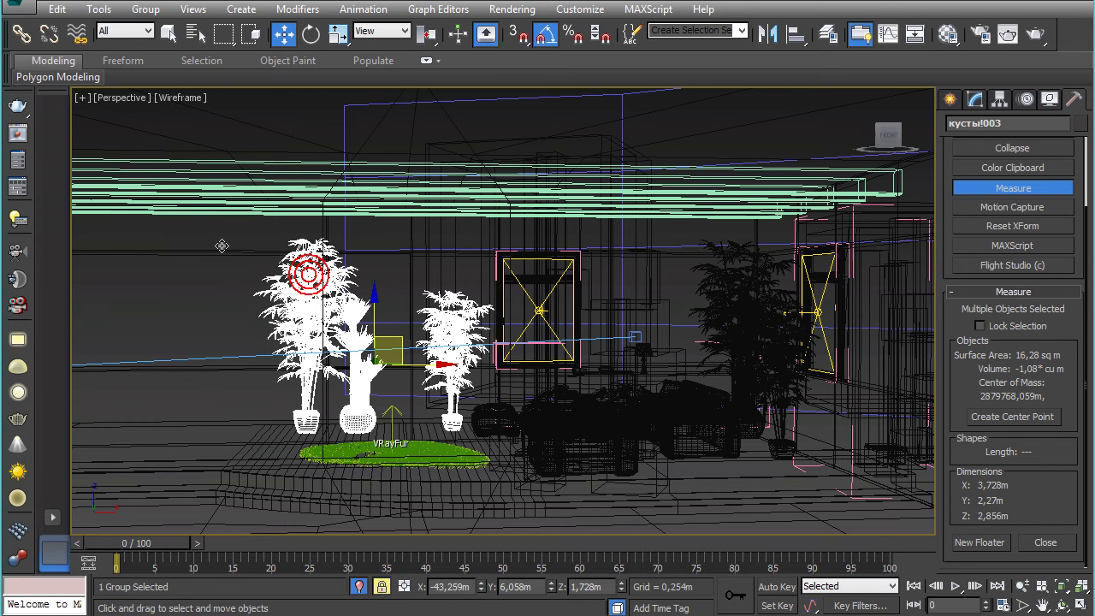
{"action": "left_click", "coordinate": [201, 167]}
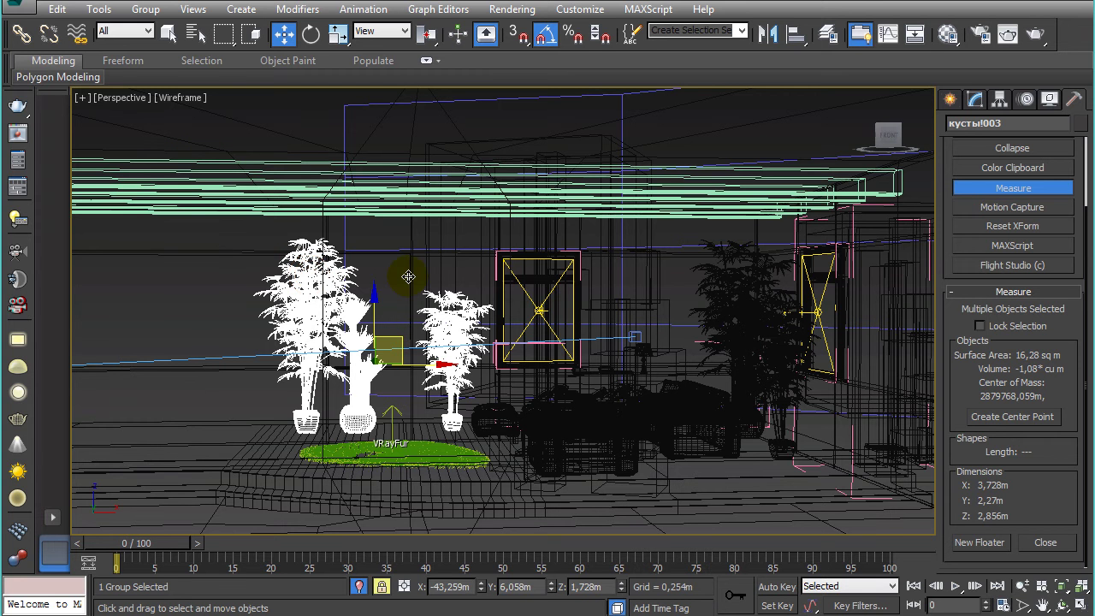
{"action": "left_click", "coordinate": [258, 435]}
{"action": "left_click", "coordinate": [383, 589]}
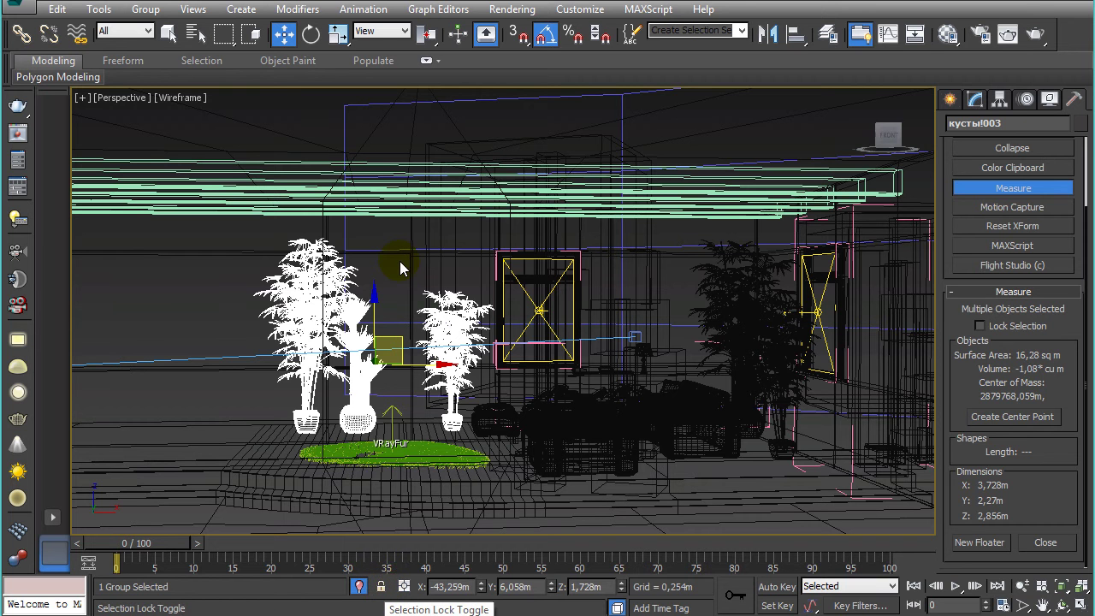
{"action": "left_click", "coordinate": [186, 315]}
{"action": "left_click", "coordinate": [299, 368]}
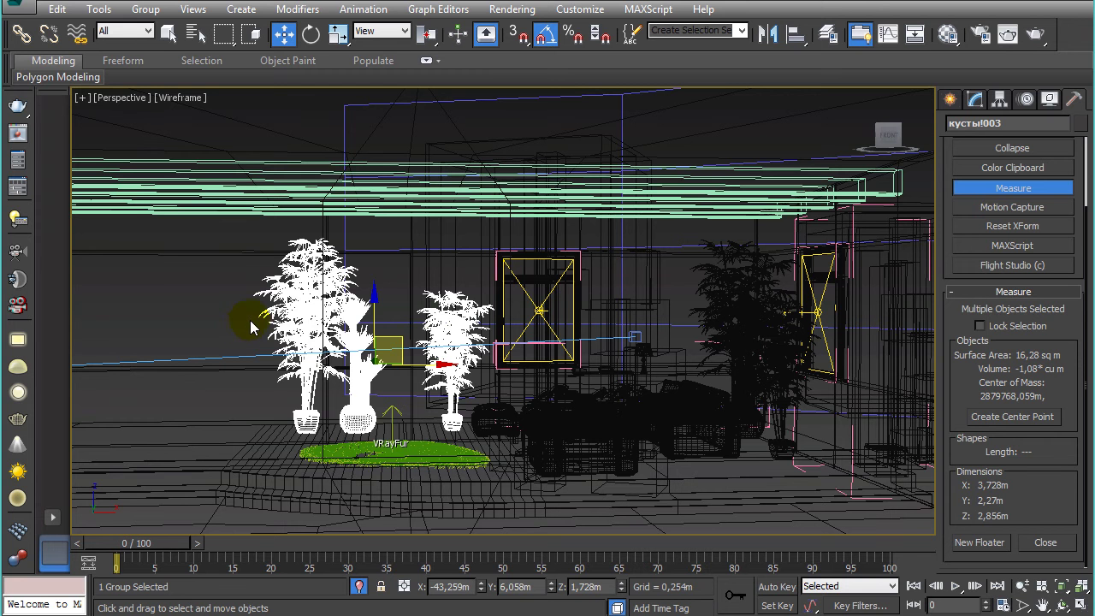
{"action": "key", "text": "x"}
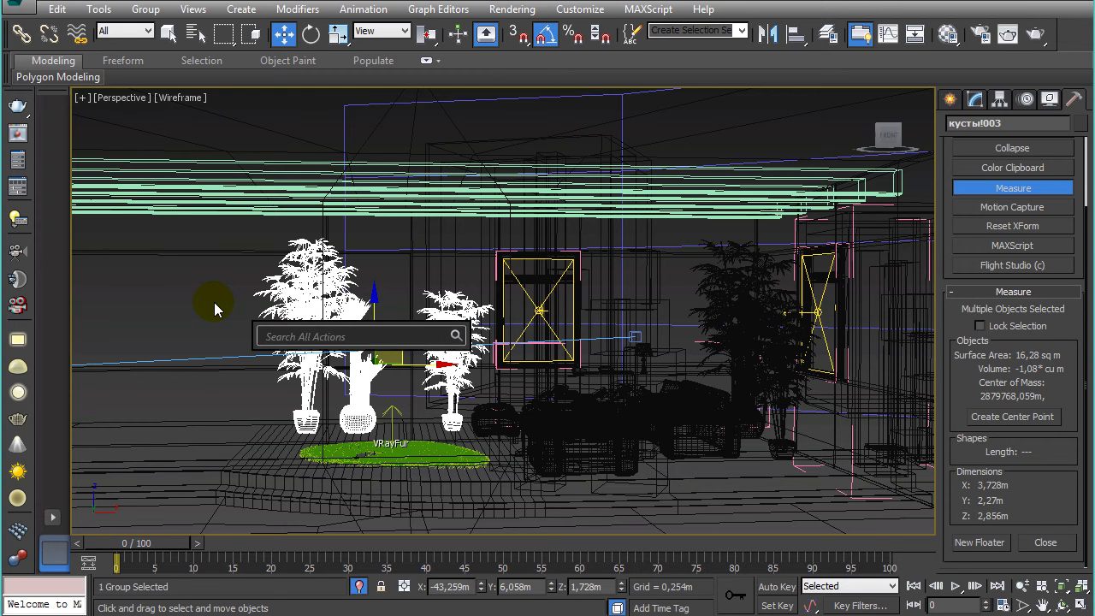
{"action": "left_click", "coordinate": [214, 301]}
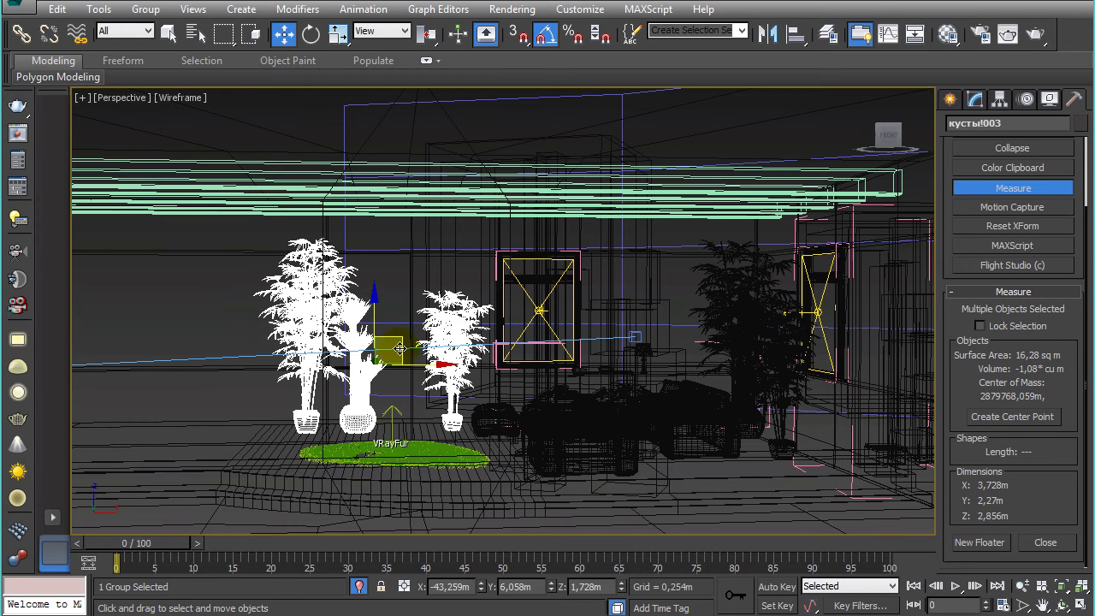
{"action": "left_click", "coordinate": [379, 317]}
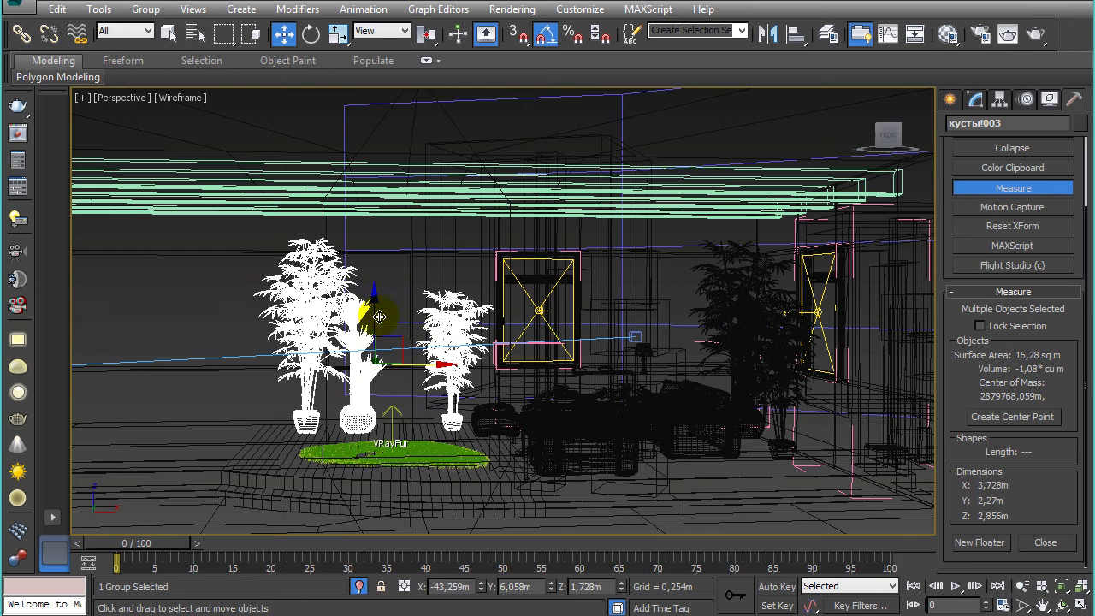
{"action": "left_click", "coordinate": [448, 355]}
{"action": "left_click", "coordinate": [383, 355]}
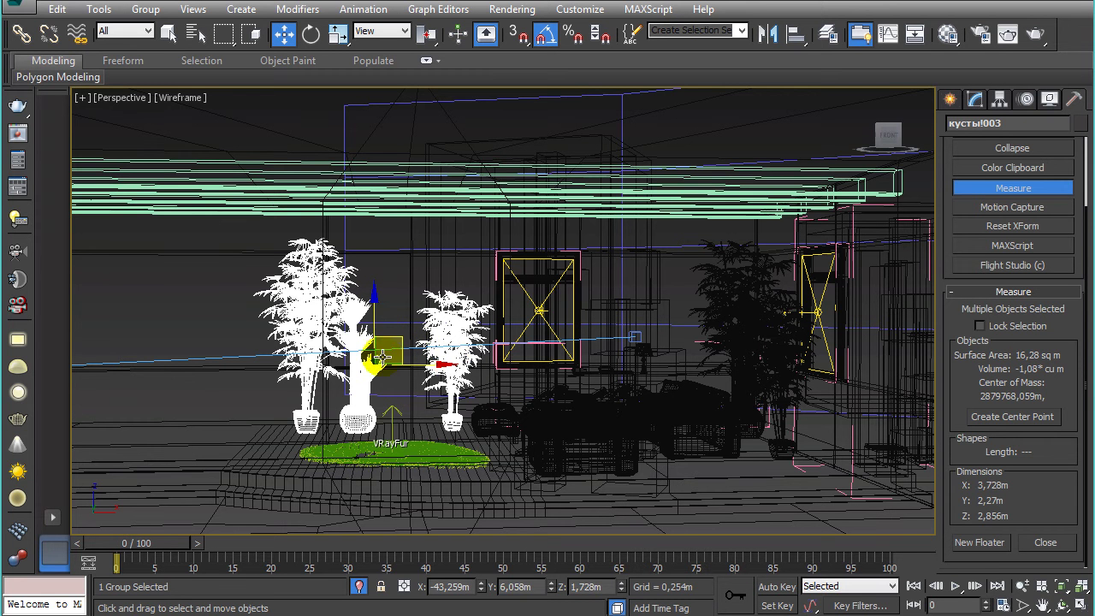
{"action": "left_click", "coordinate": [412, 334]}
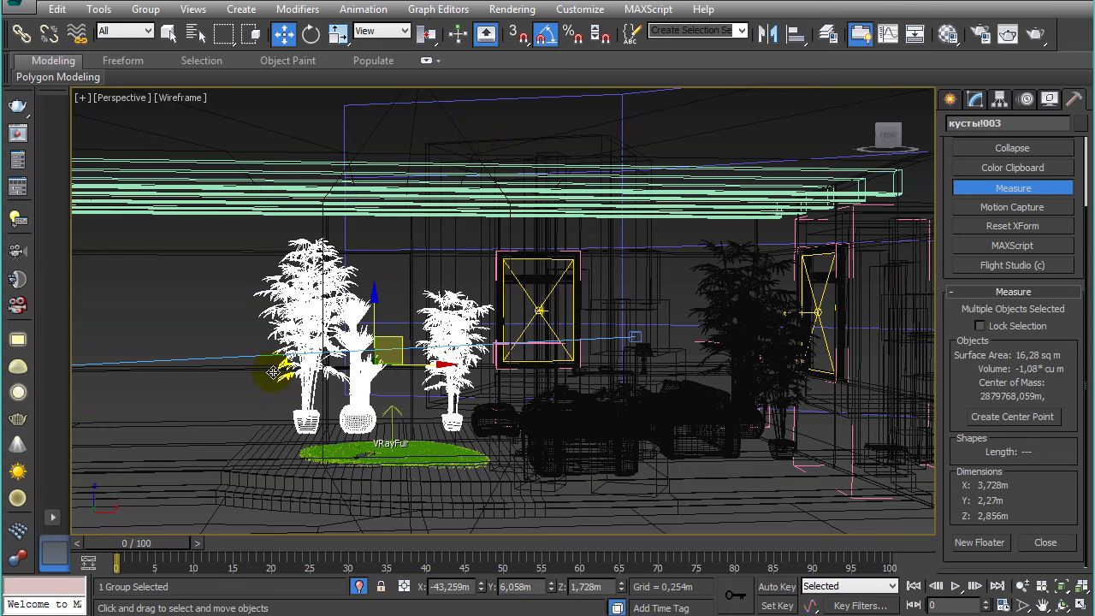
{"action": "left_click", "coordinate": [990, 32]}
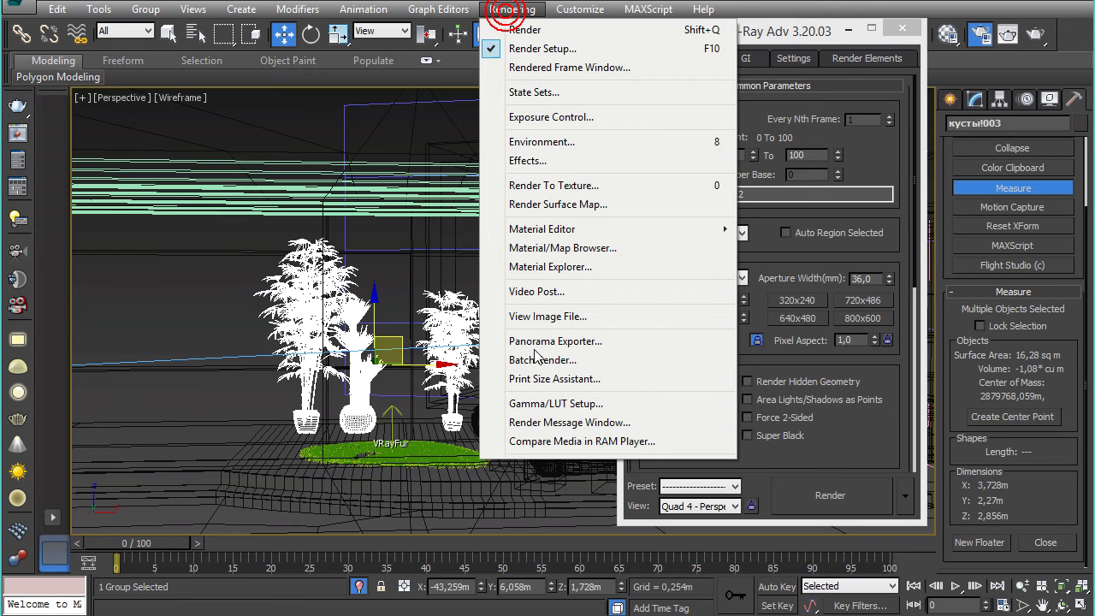
{"action": "mouse_move", "coordinate": [580, 10]}
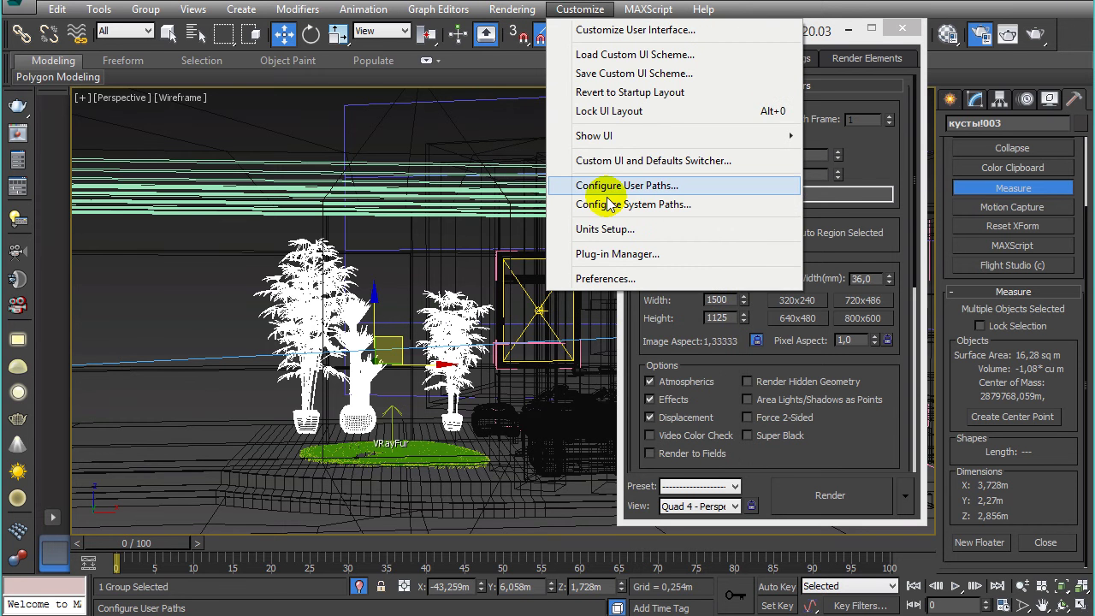
{"action": "left_click", "coordinate": [618, 280]}
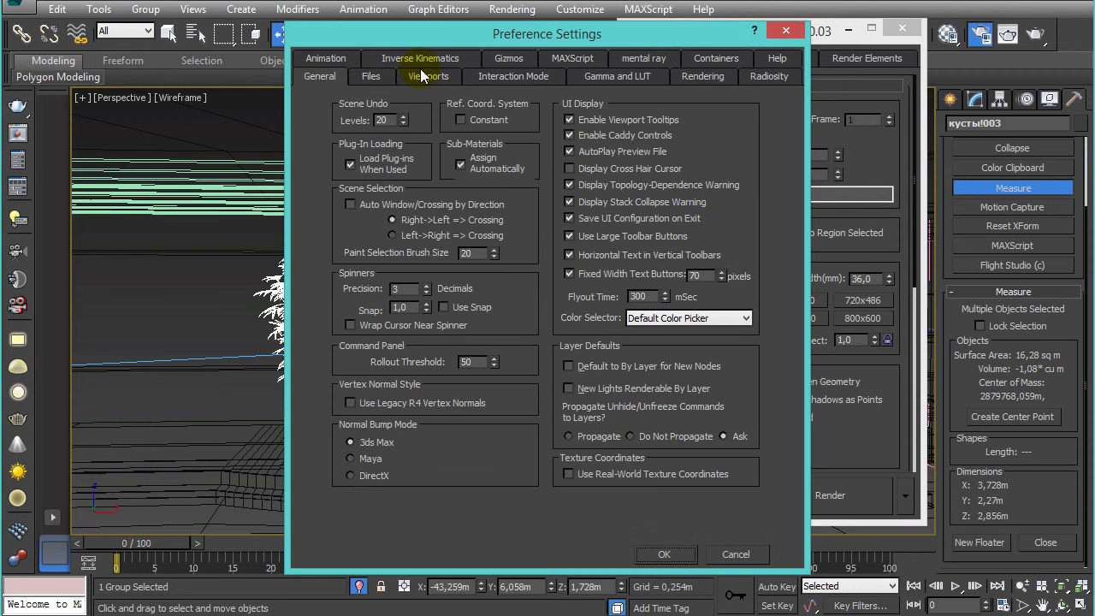
{"action": "left_click", "coordinate": [508, 58]}
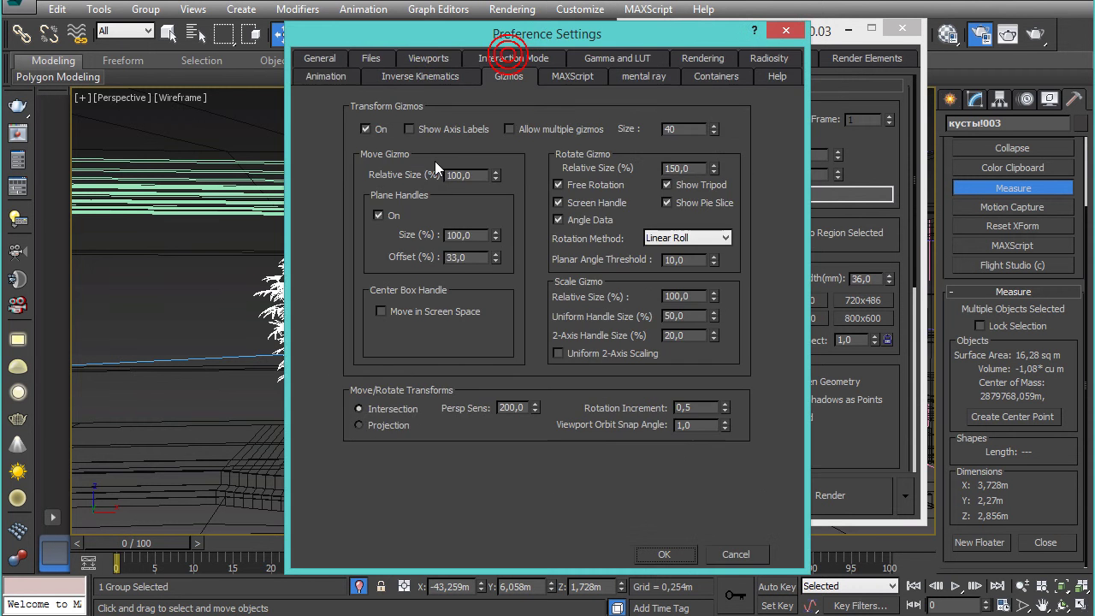
{"action": "left_click", "coordinate": [365, 129]}
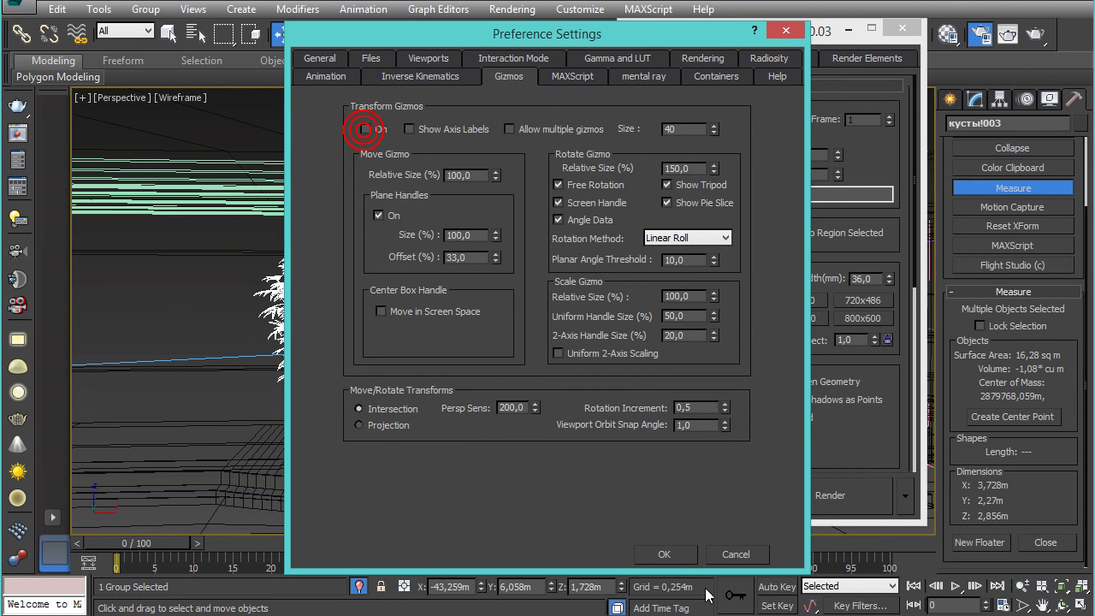
{"action": "left_click", "coordinate": [666, 554]}
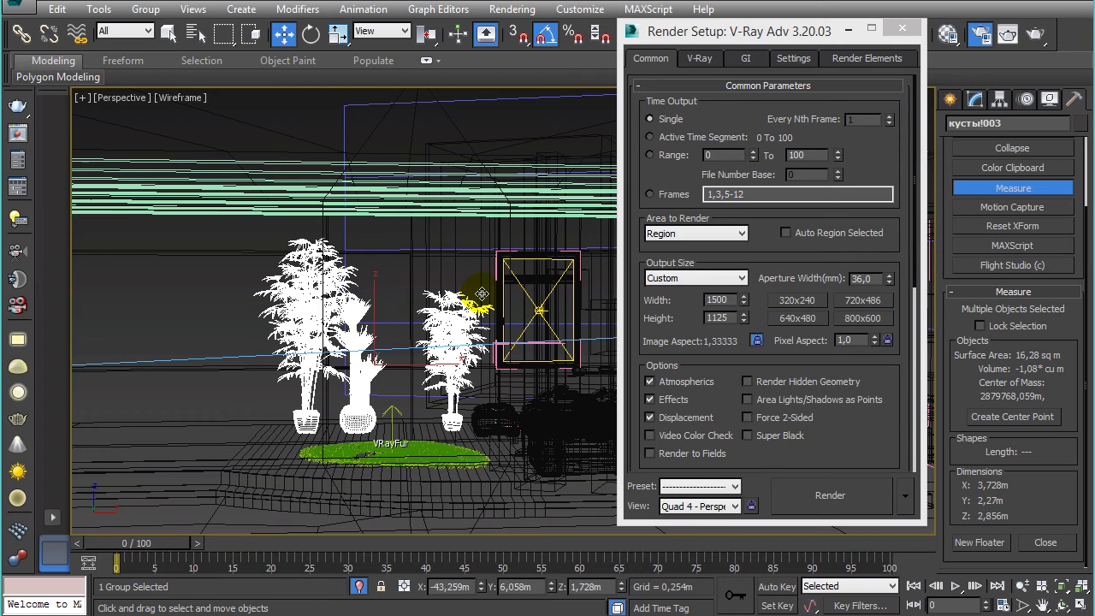
{"action": "left_click", "coordinate": [509, 9]}
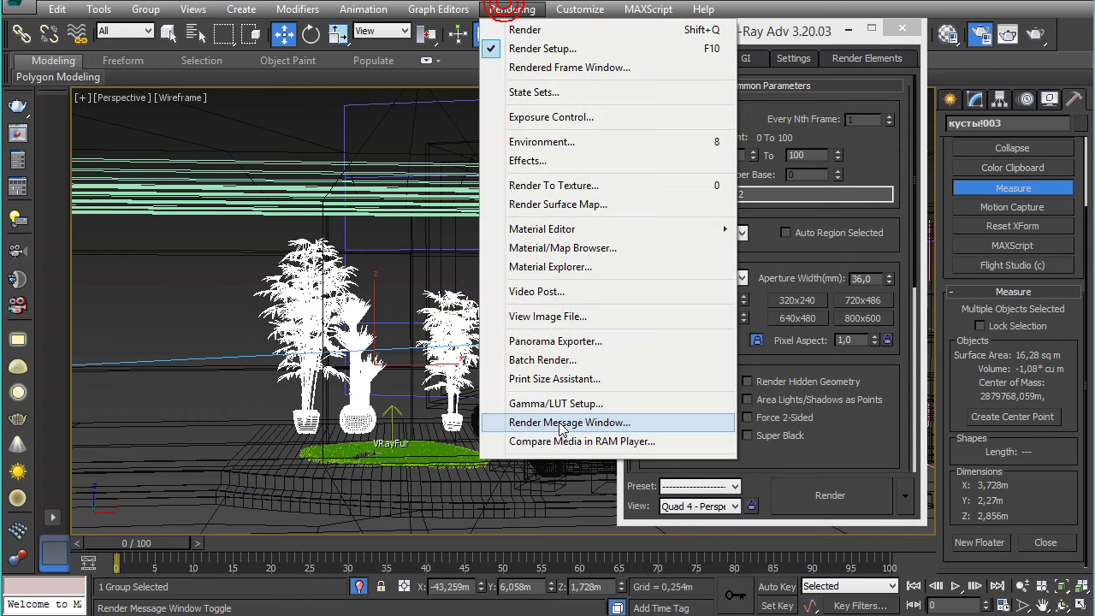
{"action": "mouse_move", "coordinate": [580, 9]}
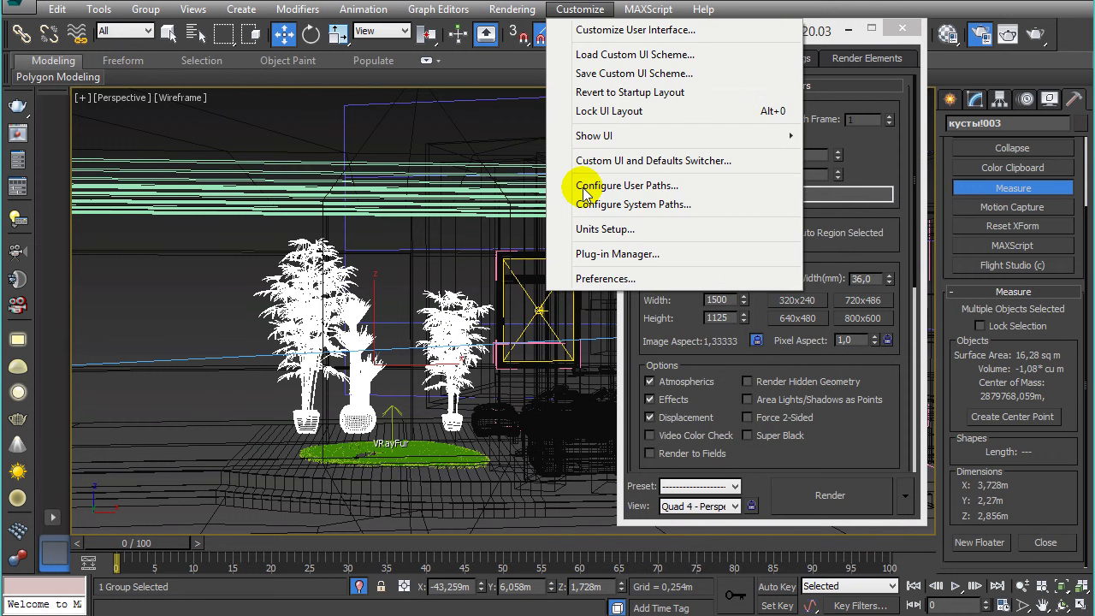
{"action": "left_click", "coordinate": [605, 278]}
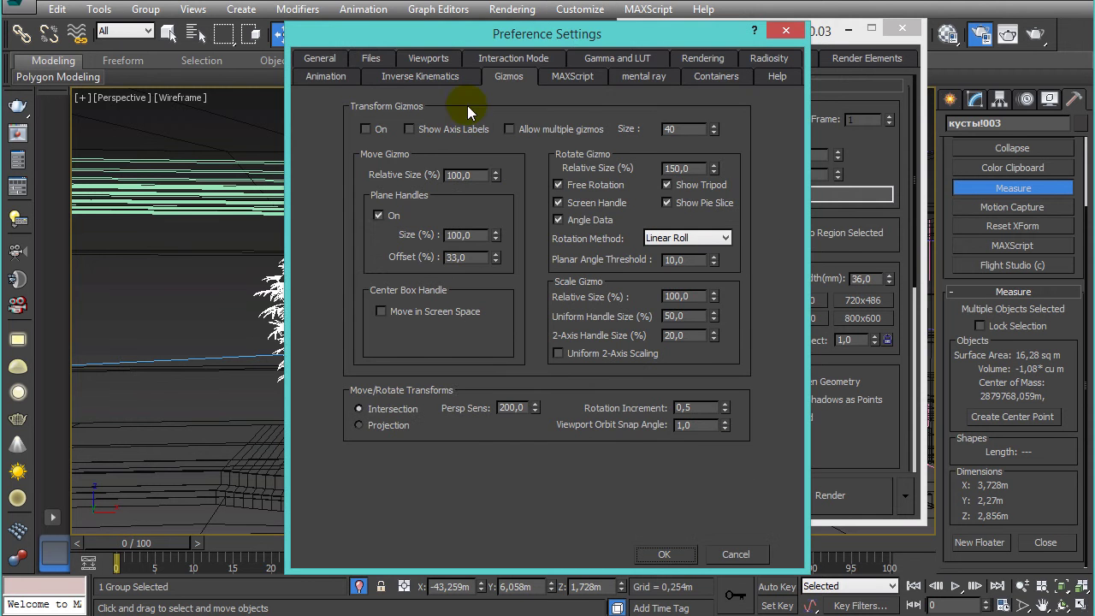
{"action": "left_click", "coordinate": [367, 128]}
{"action": "left_click", "coordinate": [664, 554]}
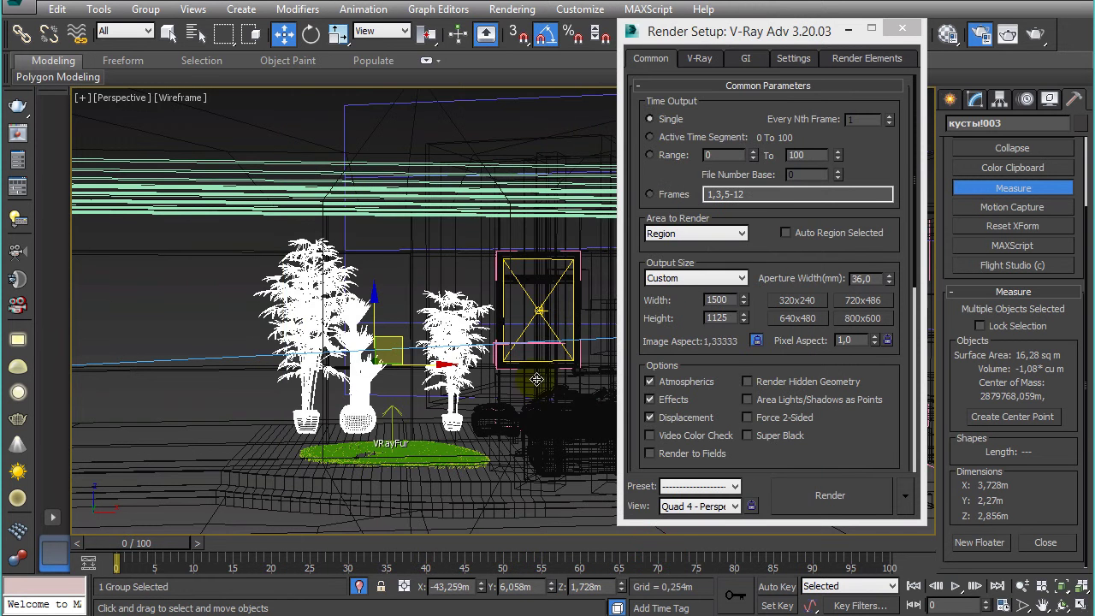
{"action": "left_click", "coordinate": [909, 32]}
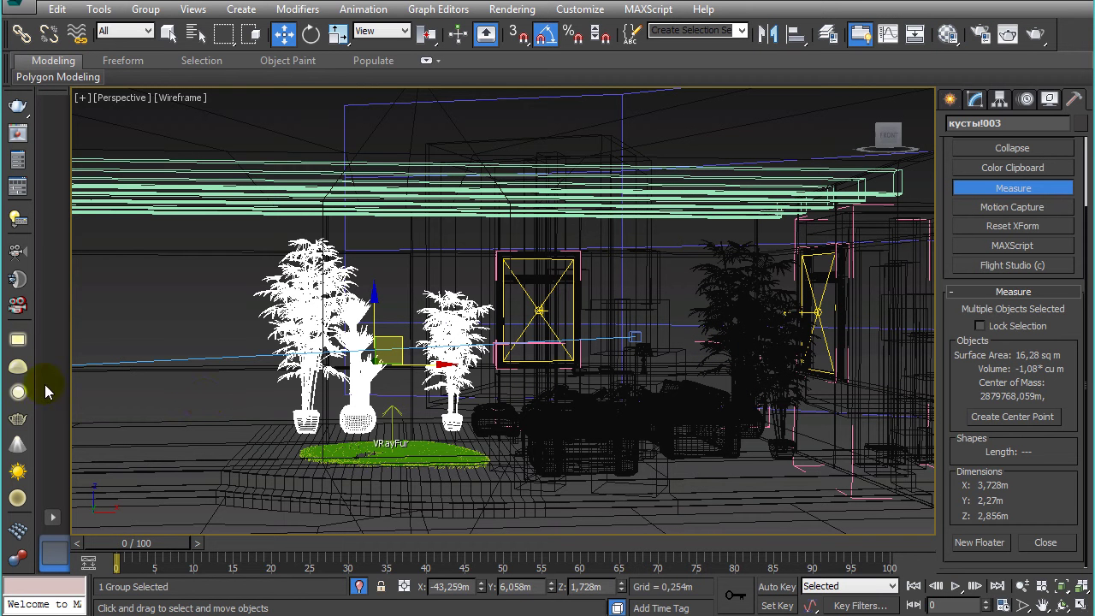
Clear the selection and set the Selection Filter to Geometry
{"action": "left_click", "coordinate": [185, 271]}
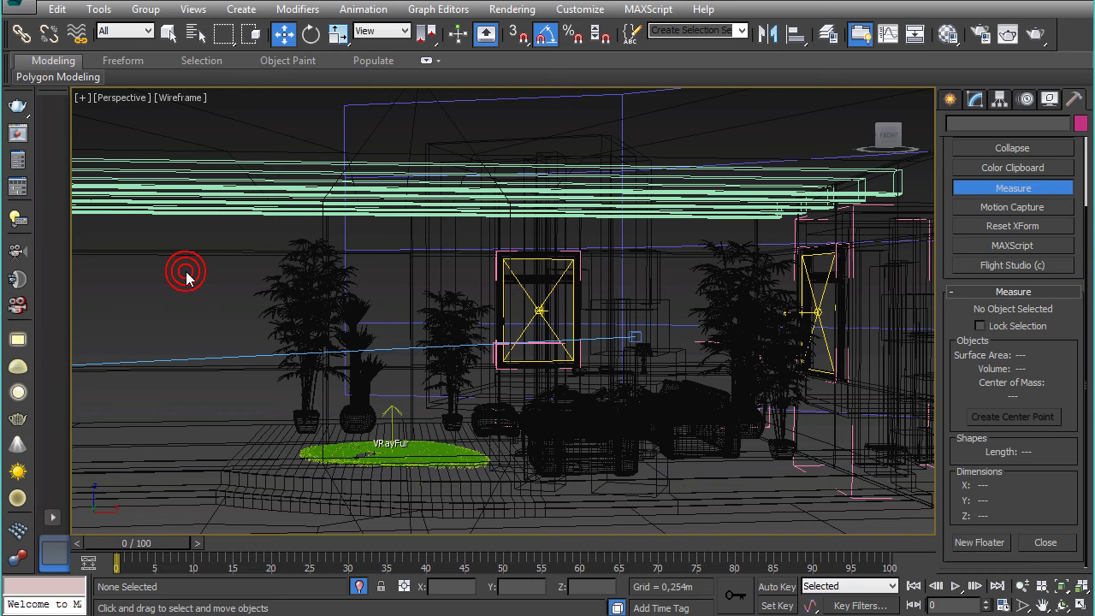
{"action": "left_click", "coordinate": [112, 32]}
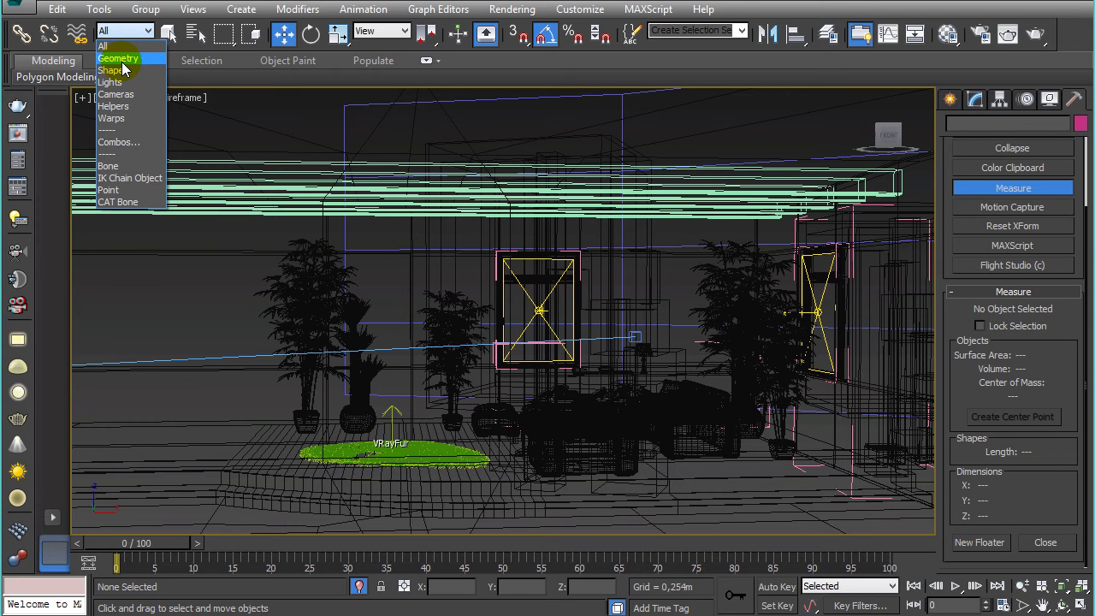
{"action": "left_click", "coordinate": [123, 60]}
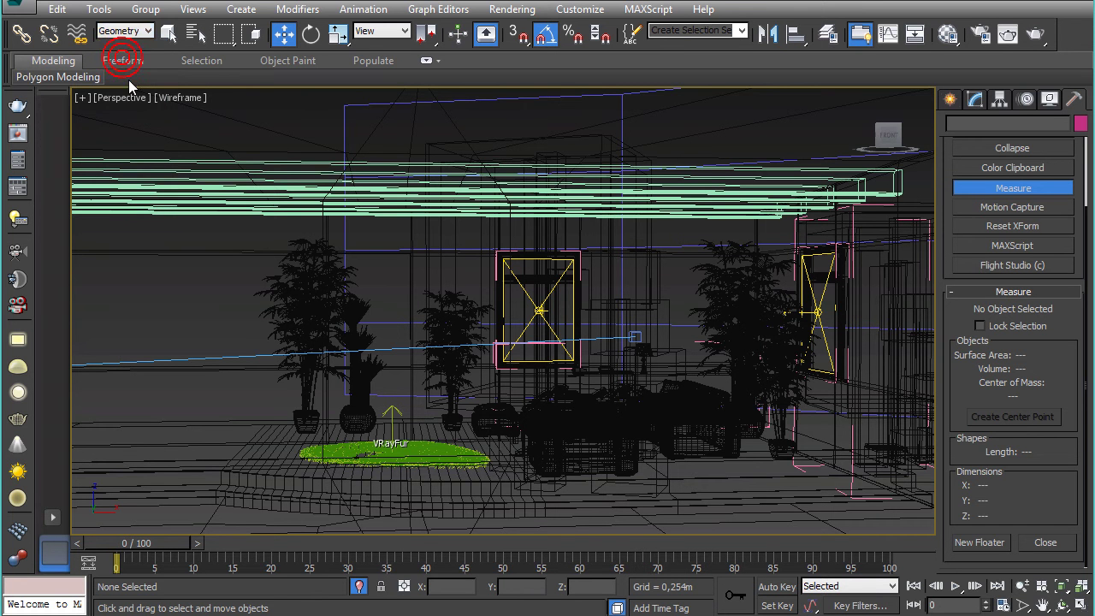
Select AI21_03_09, the left plant group, Line001 and the plant group behind the frame
{"action": "left_click", "coordinate": [240, 251]}
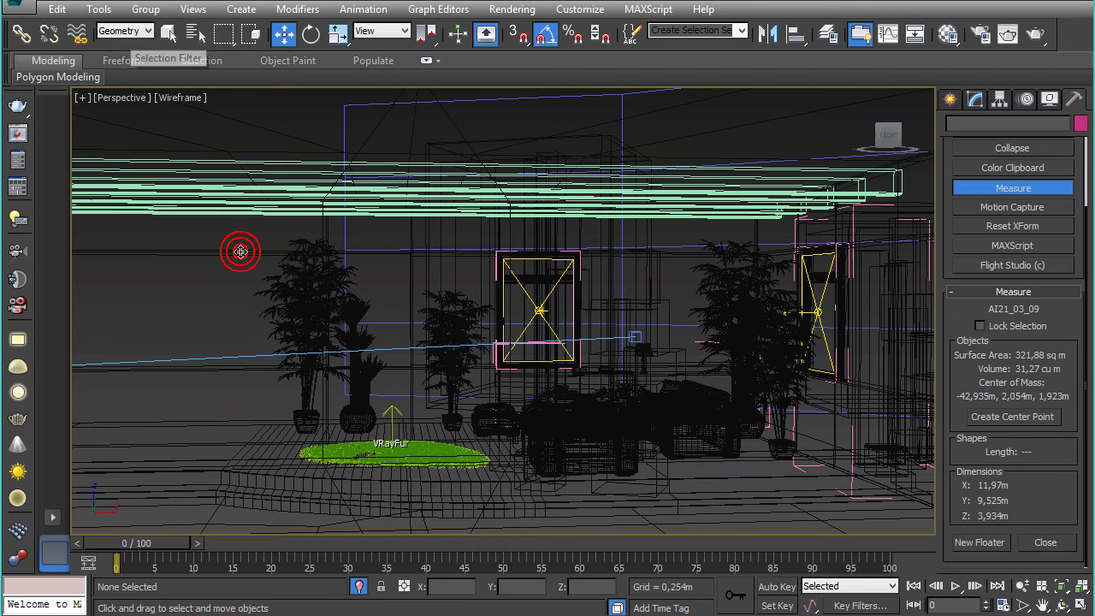
{"action": "left_click", "coordinate": [305, 380]}
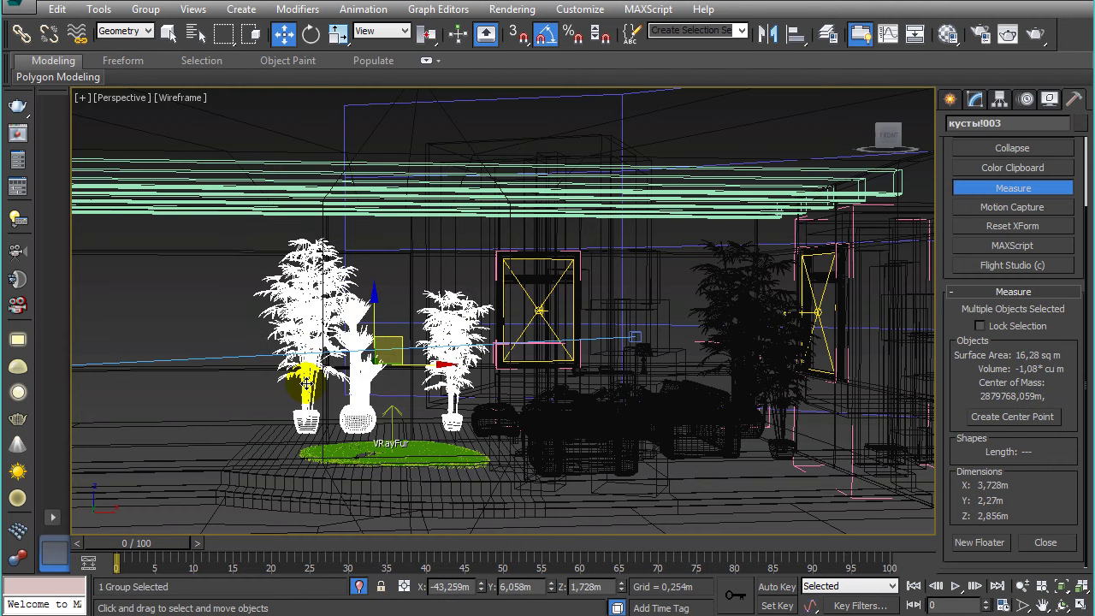
{"action": "left_click", "coordinate": [338, 451]}
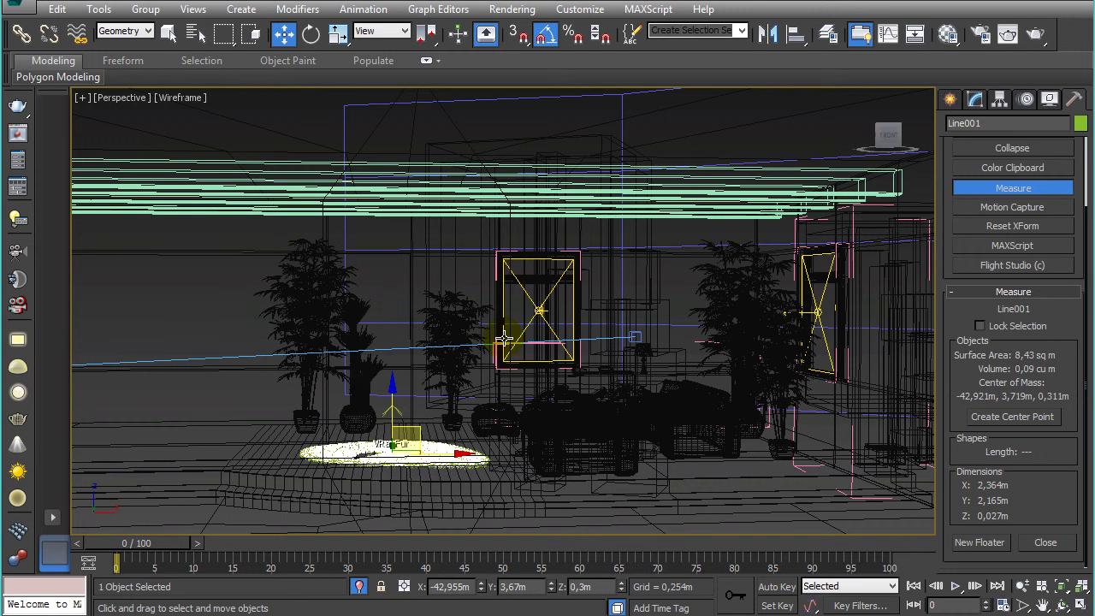
{"action": "left_click", "coordinate": [536, 298]}
{"action": "left_click", "coordinate": [533, 306]}
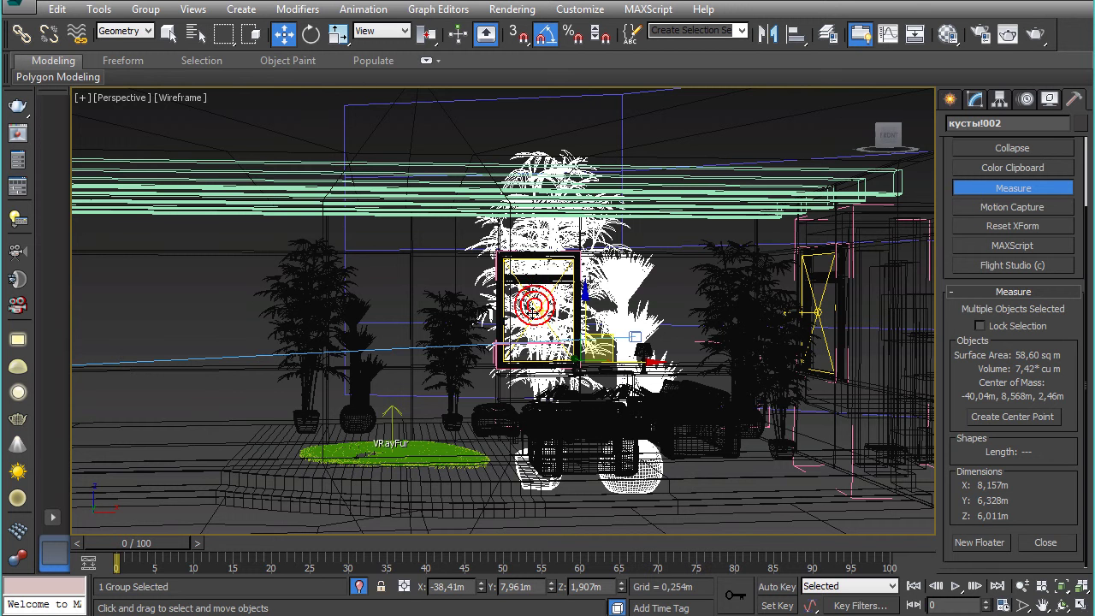
{"action": "left_click", "coordinate": [118, 38]}
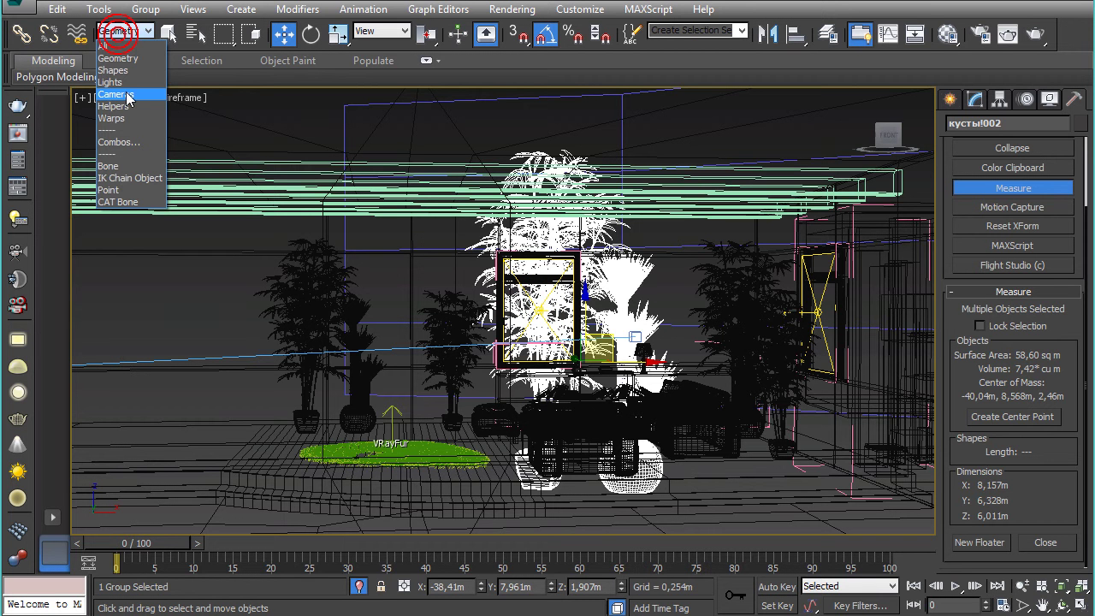
With the filter on Lights, select VRayLight001 and VRayLight002, then select all lights
{"action": "left_click", "coordinate": [118, 83]}
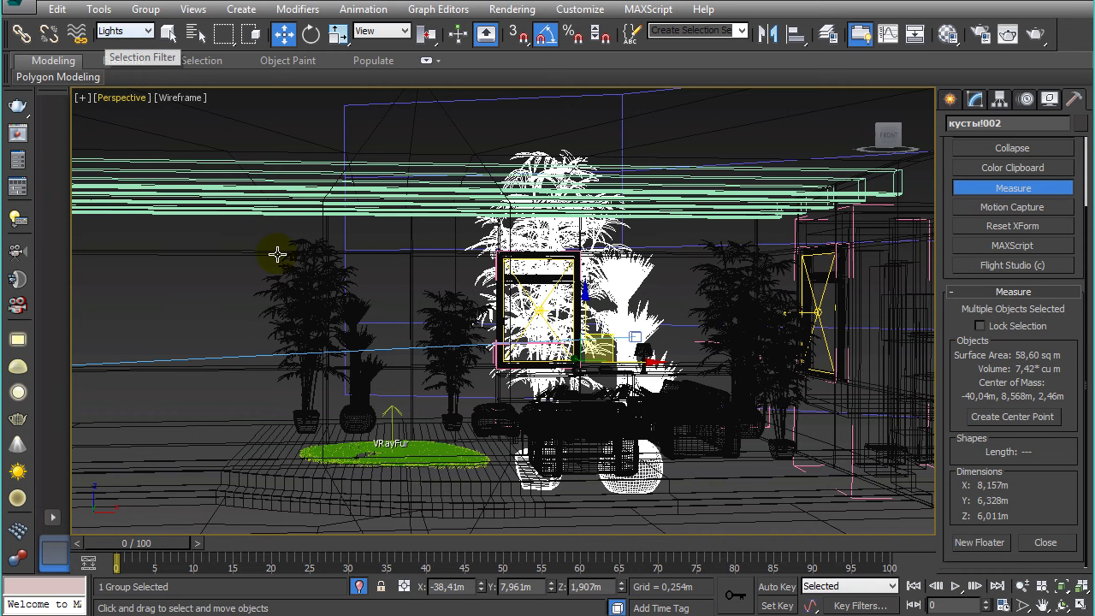
{"action": "left_click", "coordinate": [523, 302]}
{"action": "left_click", "coordinate": [542, 306]}
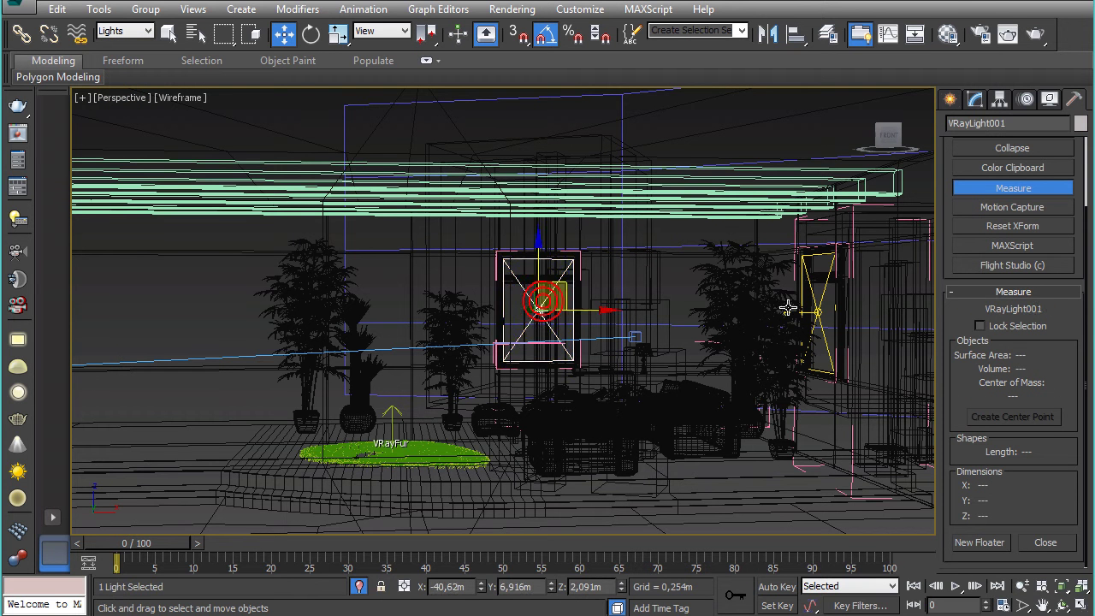
{"action": "left_click", "coordinate": [788, 308]}
{"action": "left_click_drag", "start_coordinate": [642, 285], "coordinate": [752, 442]}
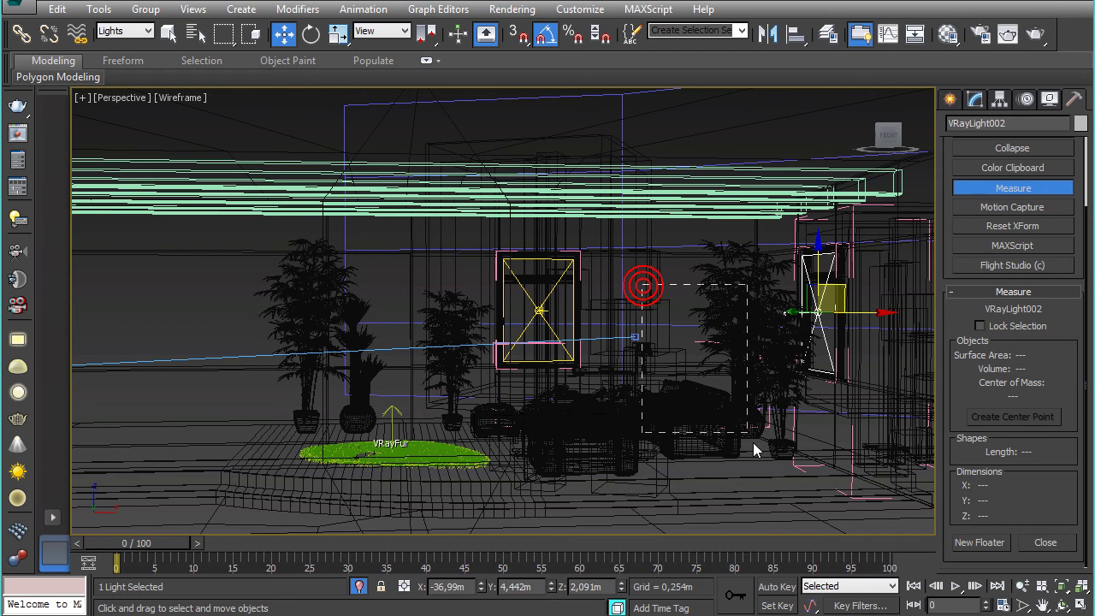
{"action": "left_click_drag", "start_coordinate": [355, 423], "coordinate": [296, 463]}
{"action": "left_click", "coordinate": [312, 376]}
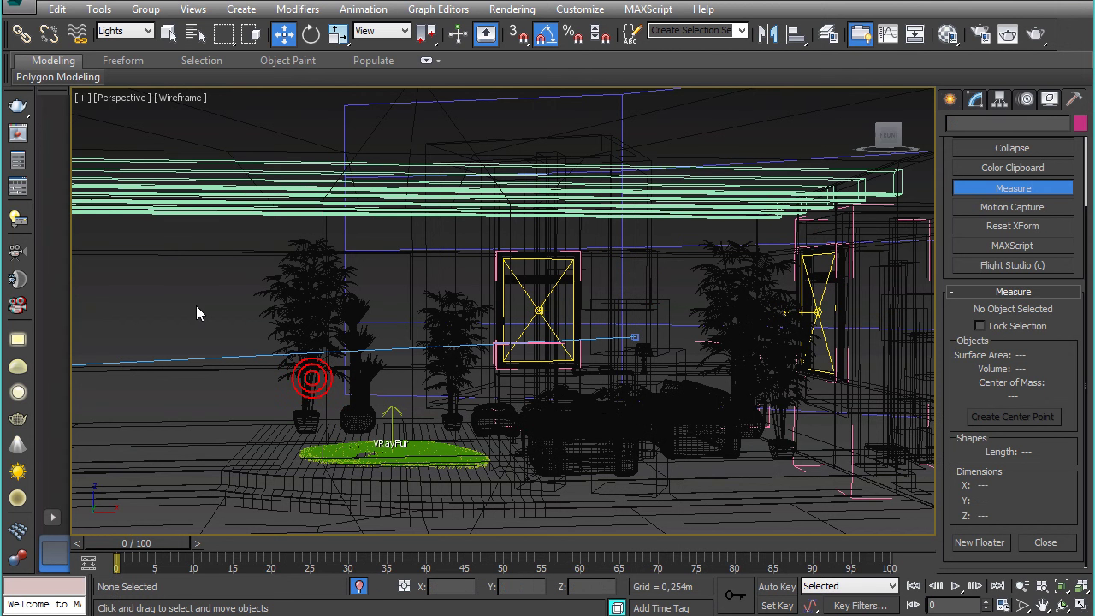
{"action": "left_click", "coordinate": [196, 308]}
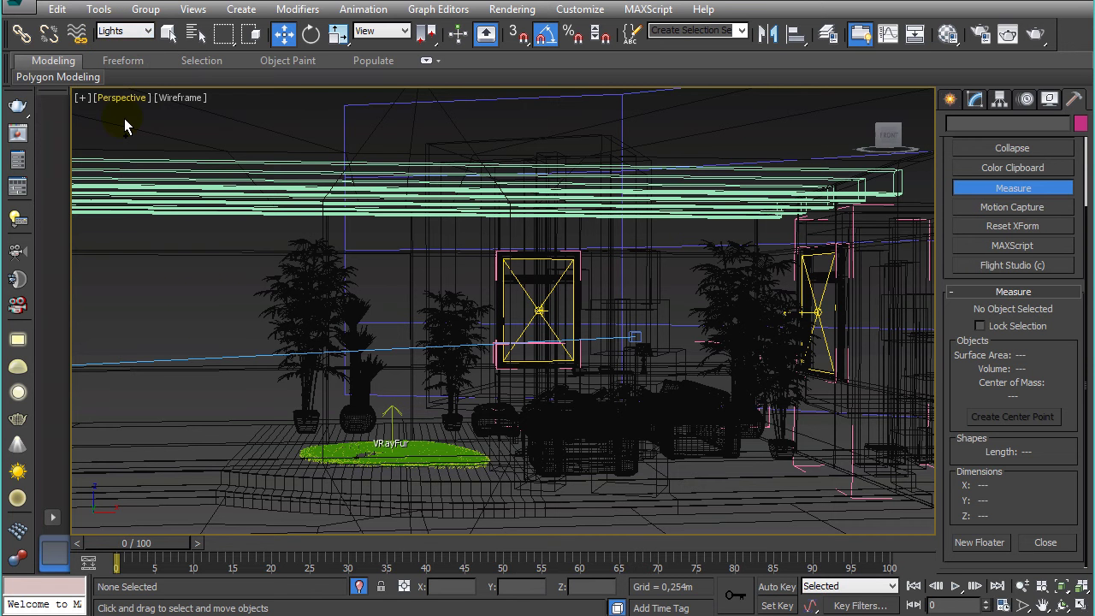
{"action": "key", "text": "ctrl+a"}
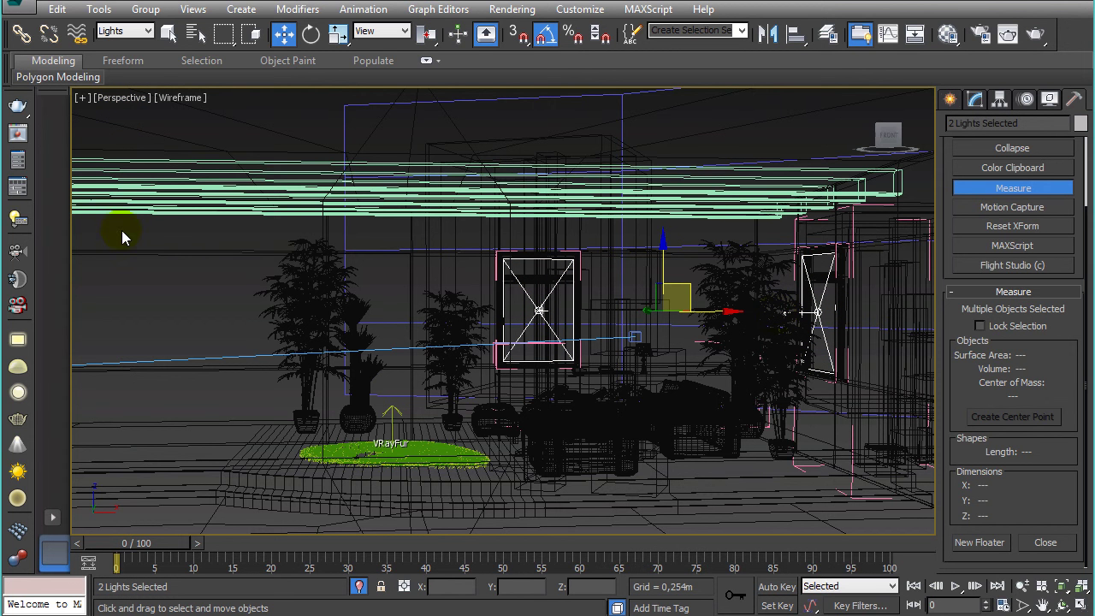
Switch the Selection Filter to Cameras, then back to All, and deselect
{"action": "left_click", "coordinate": [124, 31]}
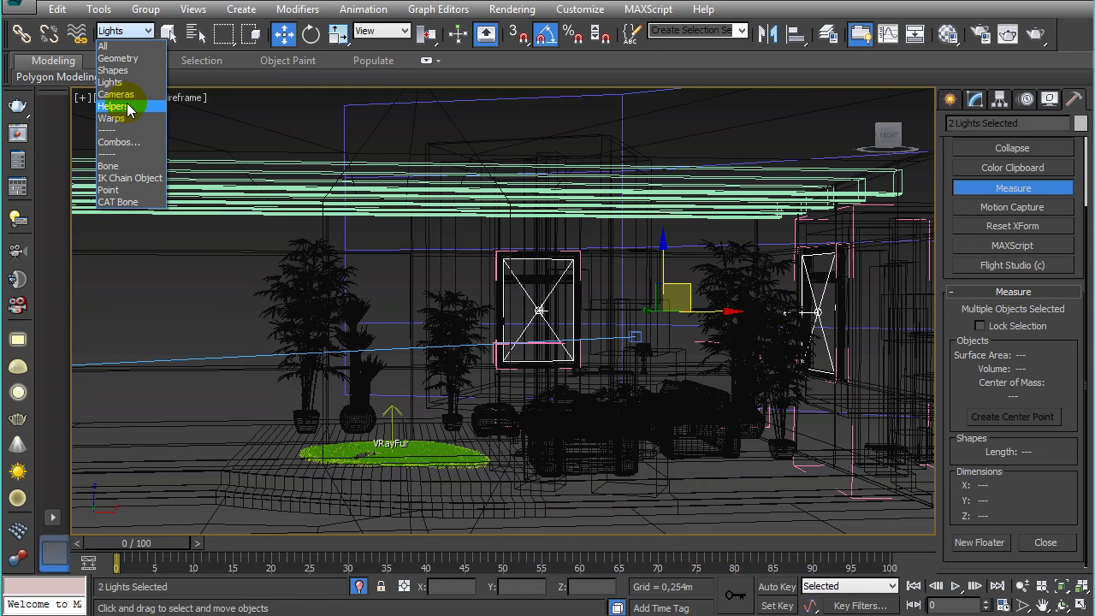
{"action": "left_click", "coordinate": [127, 94]}
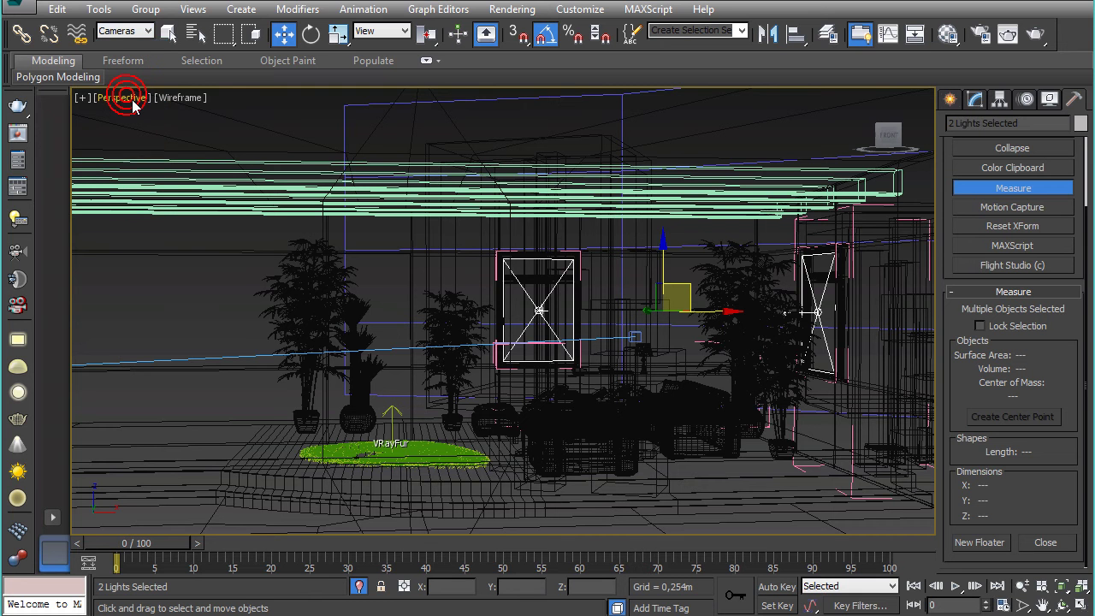
{"action": "left_click", "coordinate": [119, 38]}
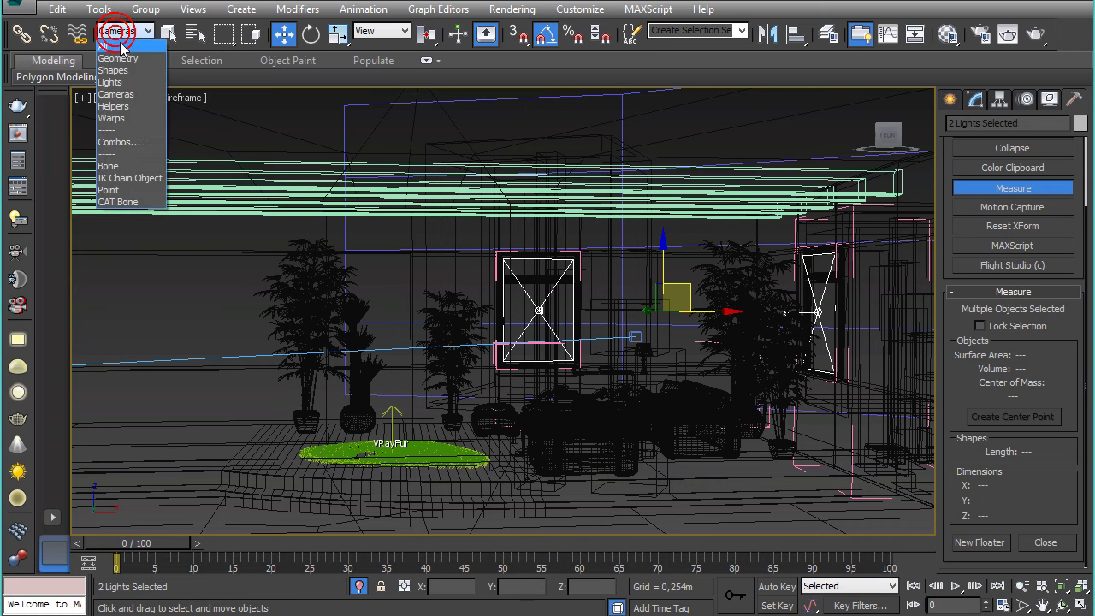
{"action": "left_click", "coordinate": [122, 49]}
{"action": "left_click", "coordinate": [150, 290]}
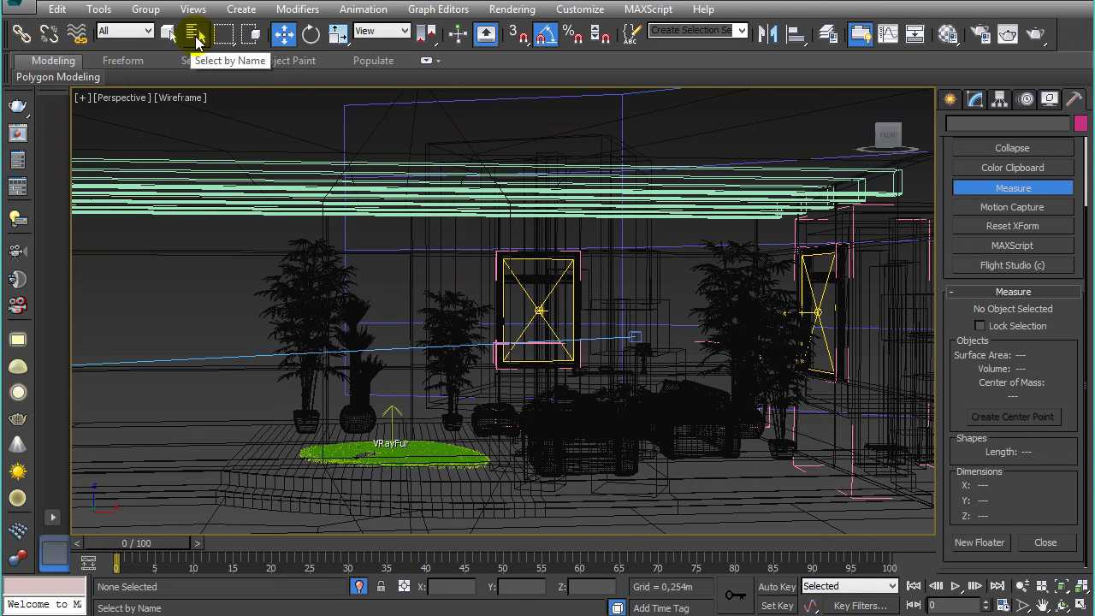
{"action": "left_click", "coordinate": [195, 36]}
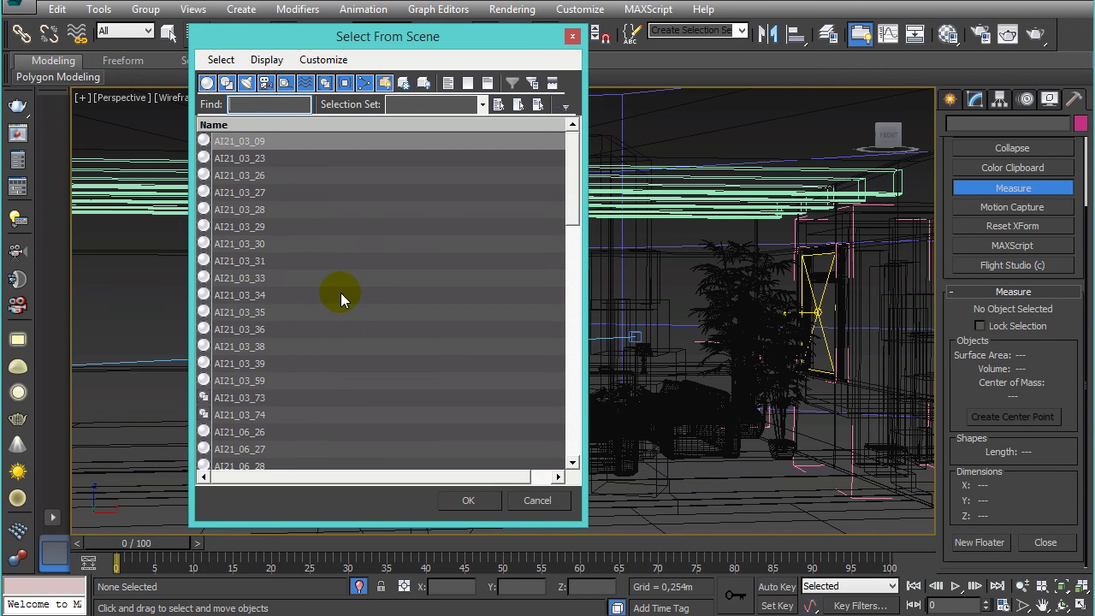
{"action": "mouse_move", "coordinate": [575, 194]}
{"action": "left_mouse_down"}
{"action": "mouse_move", "coordinate": [580, 325]}
{"action": "mouse_move", "coordinate": [566, 451]}
{"action": "left_mouse_up"}
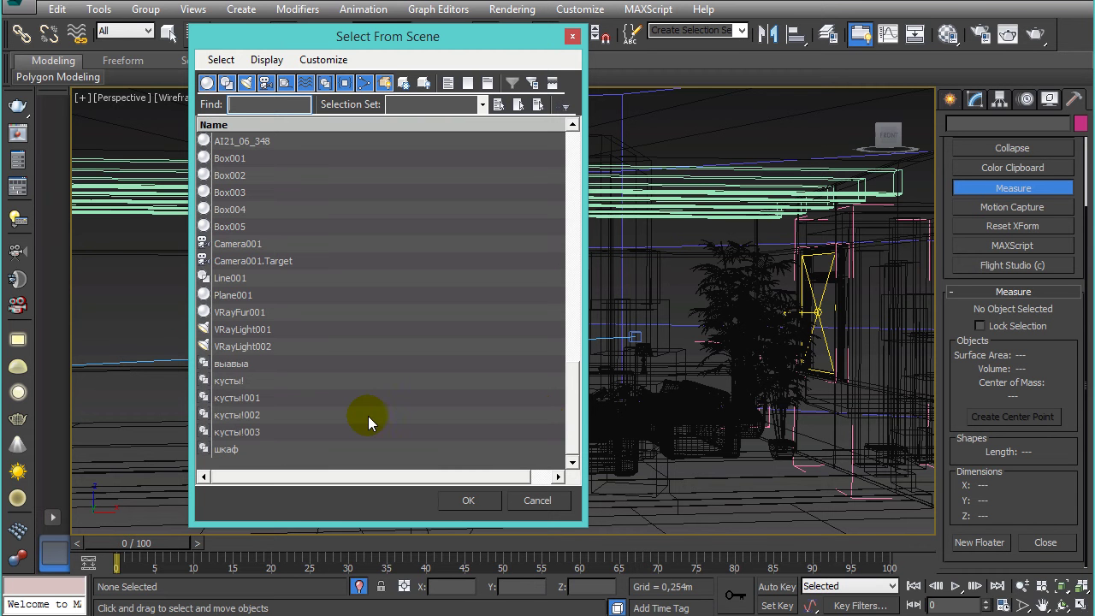
{"action": "left_click", "coordinate": [229, 381]}
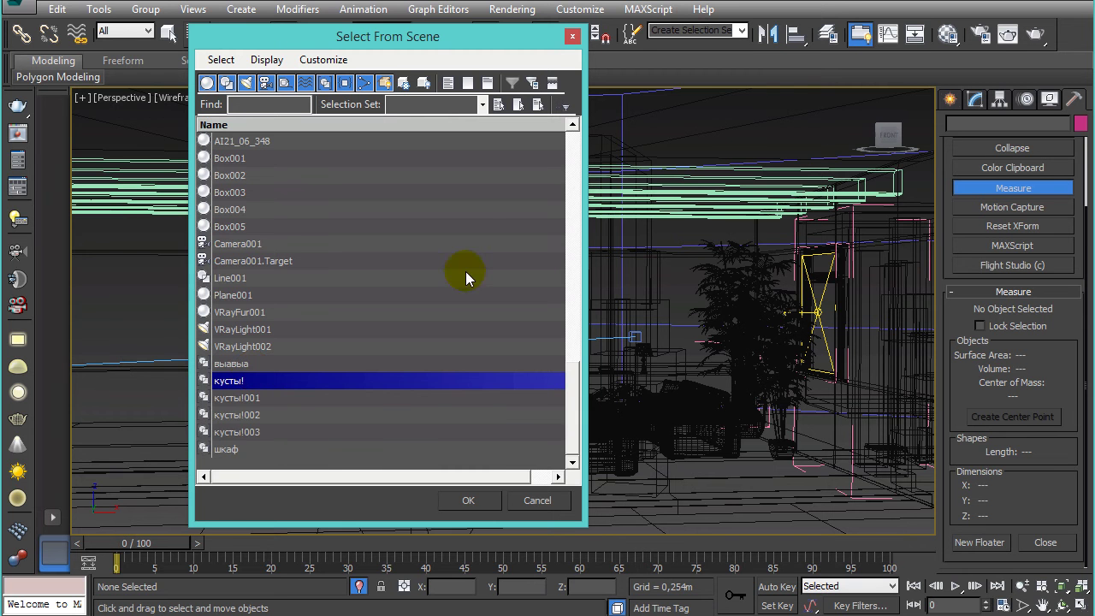
{"action": "left_click_drag", "start_coordinate": [375, 45], "coordinate": [453, 32]}
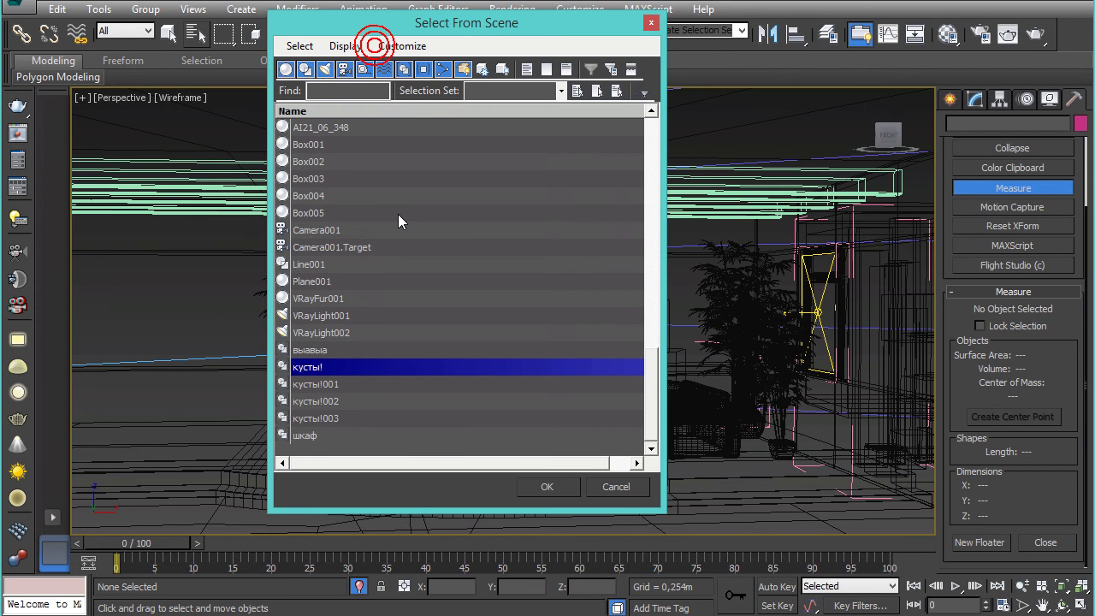
{"action": "left_click", "coordinate": [315, 422], "text": "shift"}
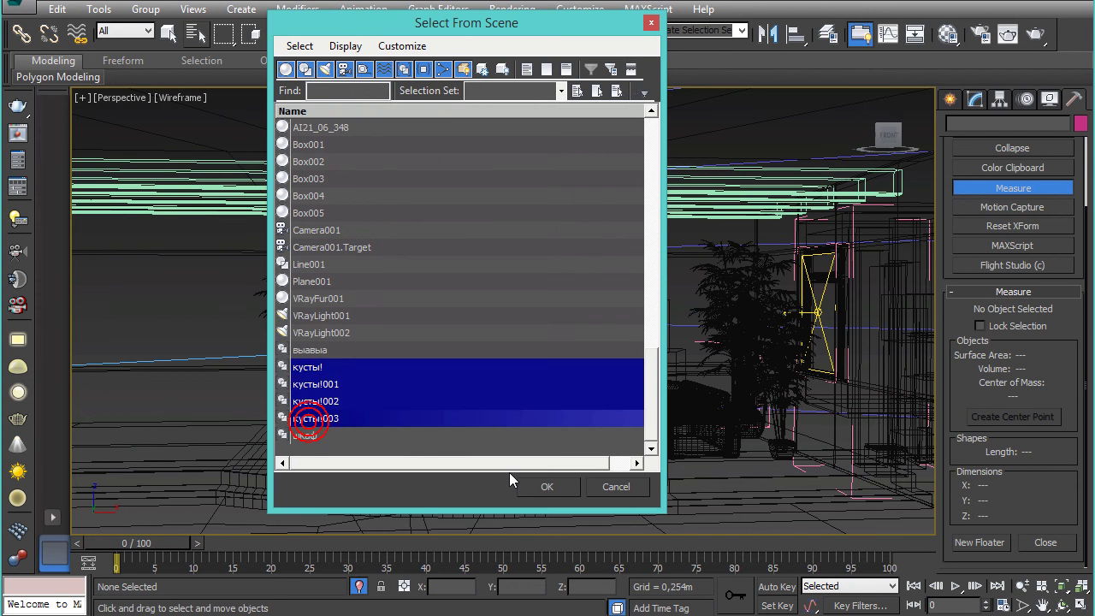
{"action": "left_click", "coordinate": [547, 485]}
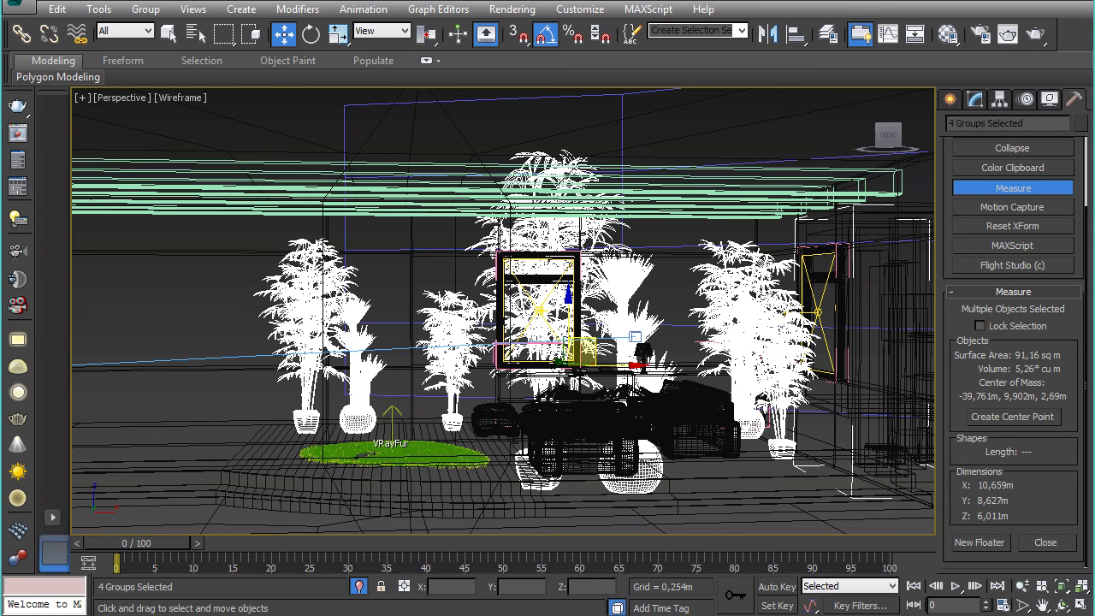
{"action": "left_click", "coordinate": [193, 33]}
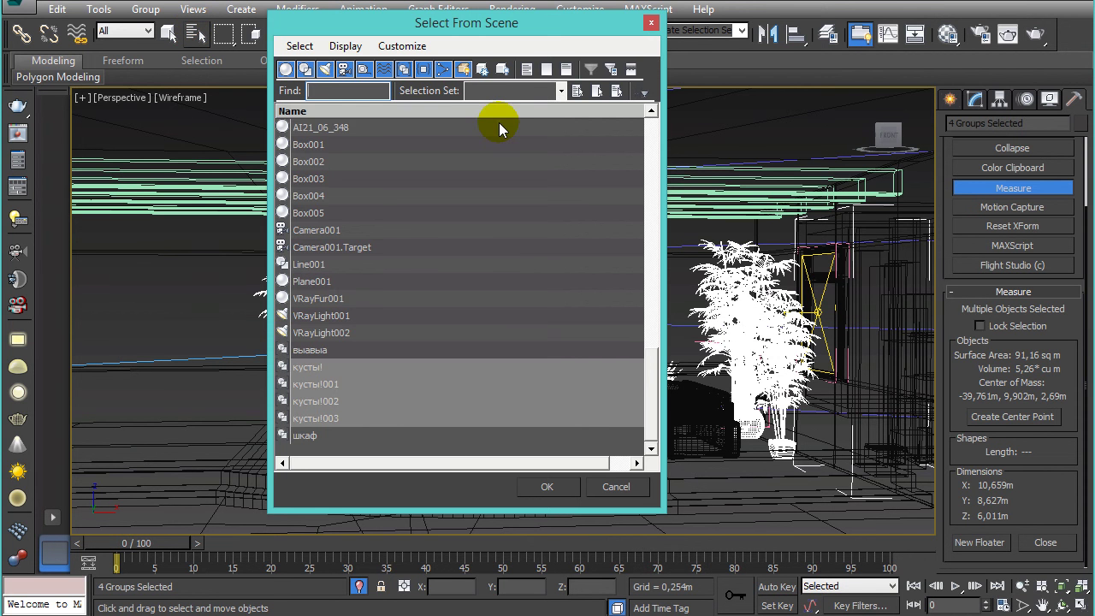
{"action": "left_click", "coordinate": [651, 25]}
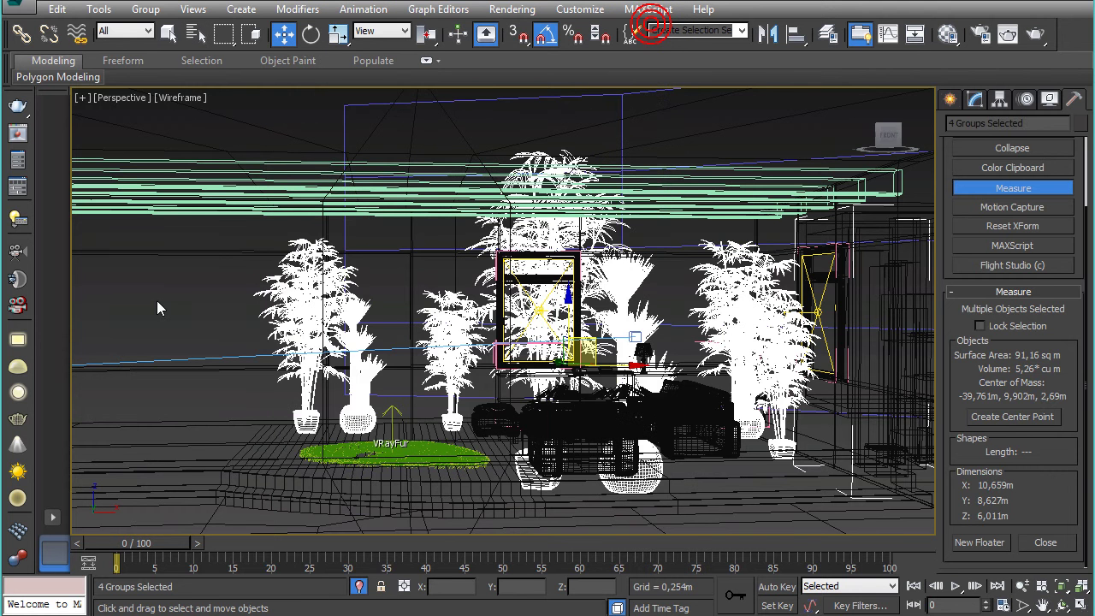
{"action": "left_click", "coordinate": [156, 300]}
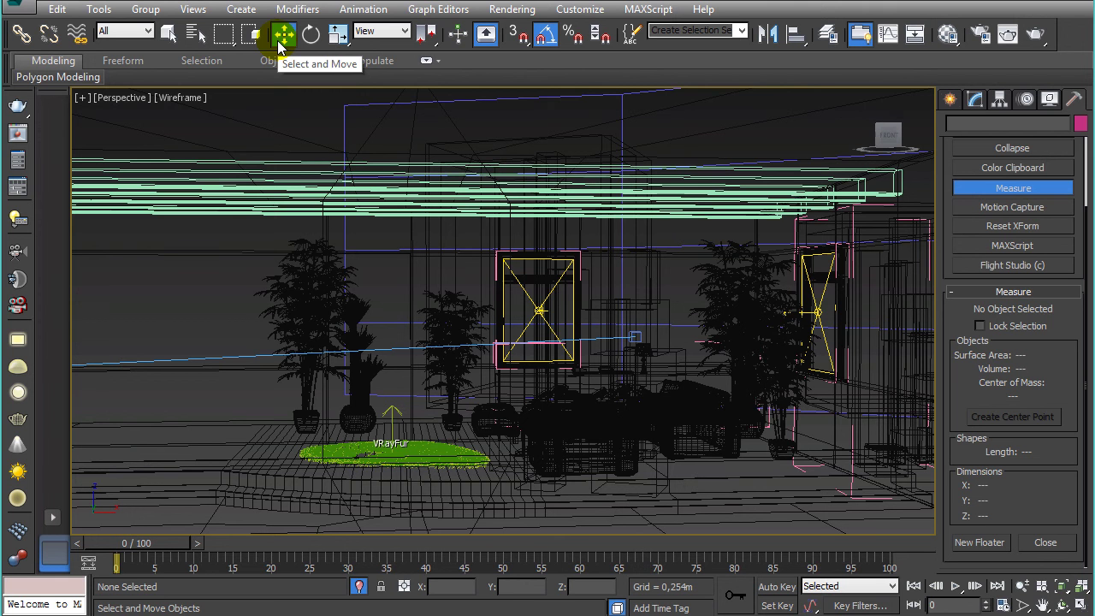
Move the кусты!003 plant group slightly left and rotate it about 75 degrees
{"action": "left_click", "coordinate": [434, 375]}
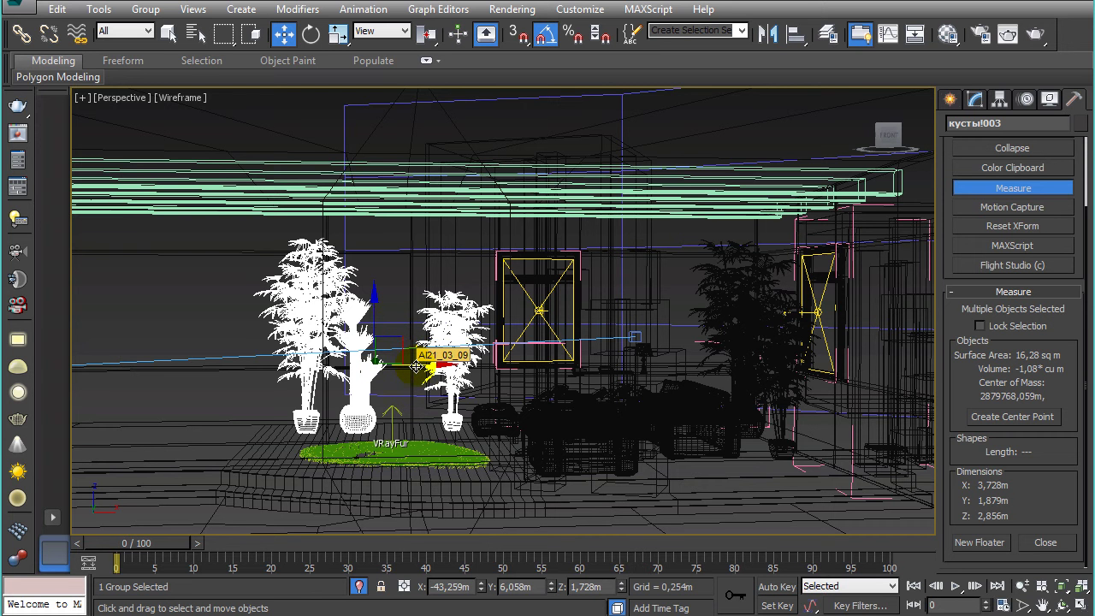
{"action": "mouse_move", "coordinate": [426, 372]}
{"action": "left_mouse_down"}
{"action": "mouse_move", "coordinate": [367, 367]}
{"action": "mouse_move", "coordinate": [438, 369]}
{"action": "left_mouse_up"}
{"action": "key", "text": "e"}
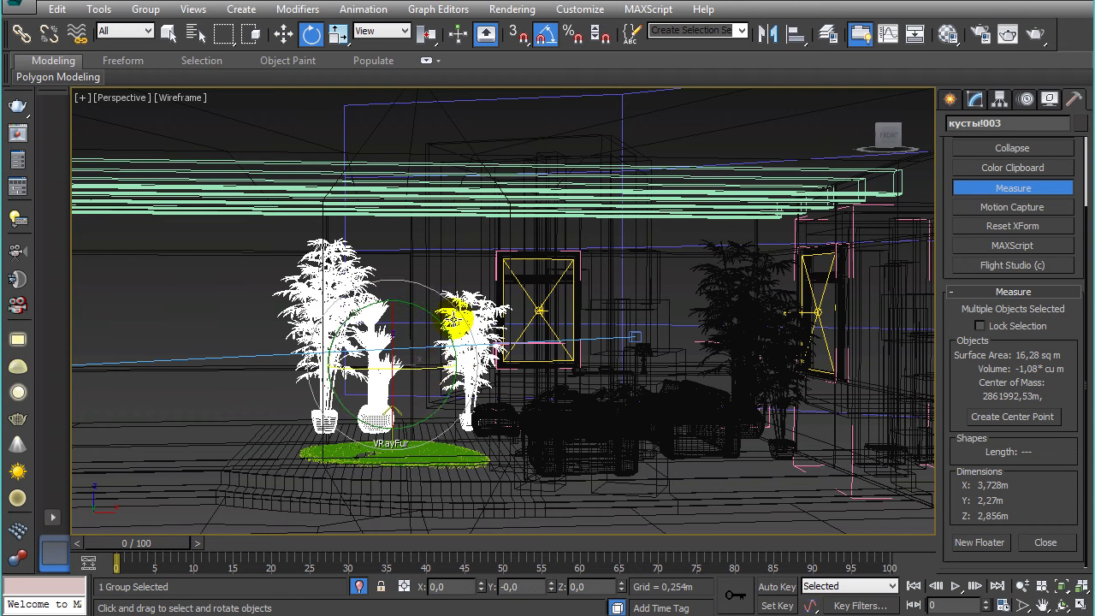
{"action": "mouse_move", "coordinate": [455, 320]}
{"action": "left_mouse_down"}
{"action": "mouse_move", "coordinate": [445, 278]}
{"action": "mouse_move", "coordinate": [455, 362]}
{"action": "mouse_move", "coordinate": [448, 319]}
{"action": "left_mouse_up"}
Cancel a 183% scale to keep its original size, then clear the selection
{"action": "key", "text": "r"}
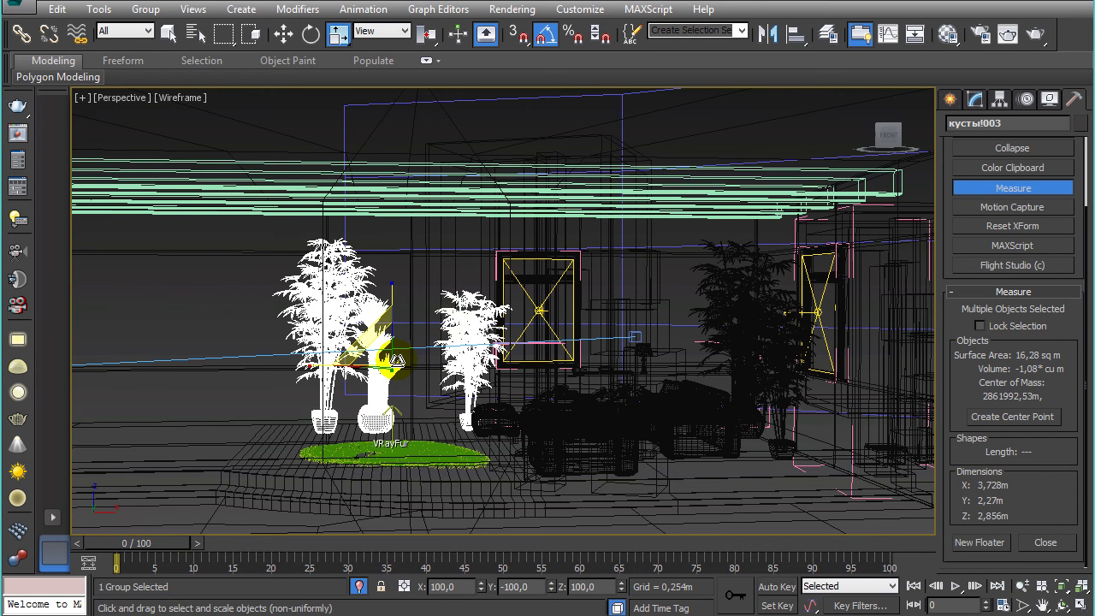
{"action": "mouse_move", "coordinate": [397, 360]}
{"action": "left_mouse_down"}
{"action": "mouse_move", "coordinate": [409, 417]}
{"action": "mouse_move", "coordinate": [422, 374]}
{"action": "mouse_move", "coordinate": [405, 384]}
{"action": "left_mouse_up"}
{"action": "right_click", "coordinate": [406, 384]}
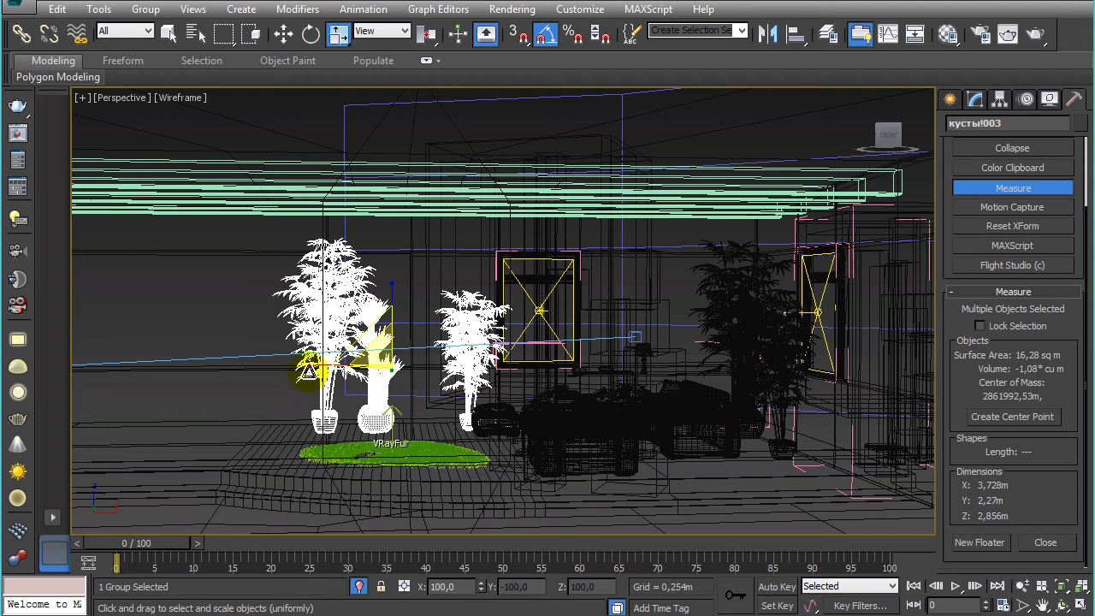
{"action": "key", "text": "r"}
{"action": "left_click", "coordinate": [294, 39]}
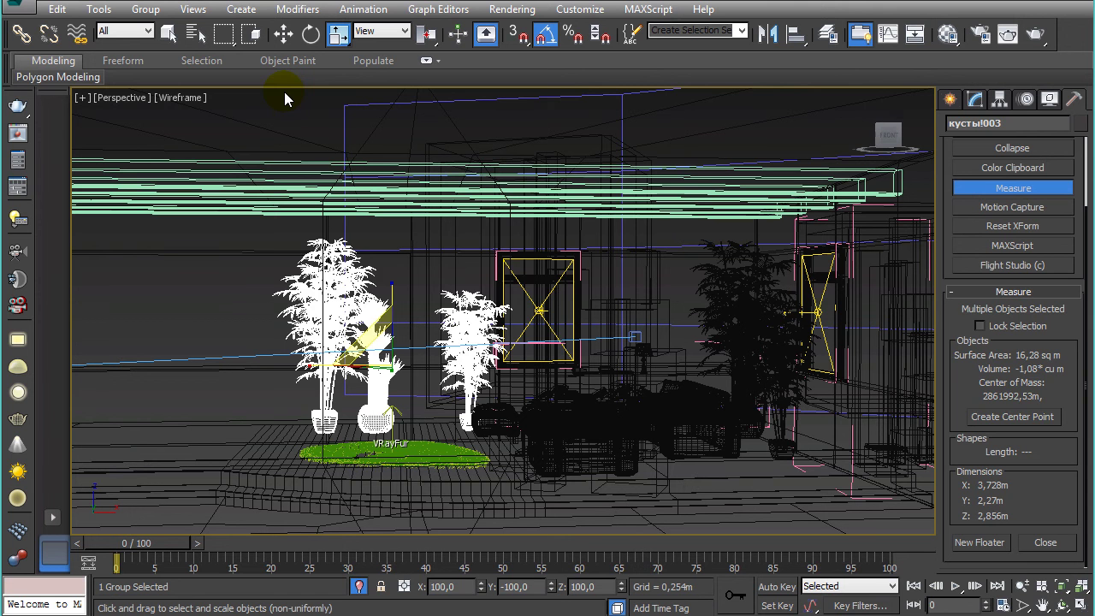
{"action": "left_click", "coordinate": [235, 330]}
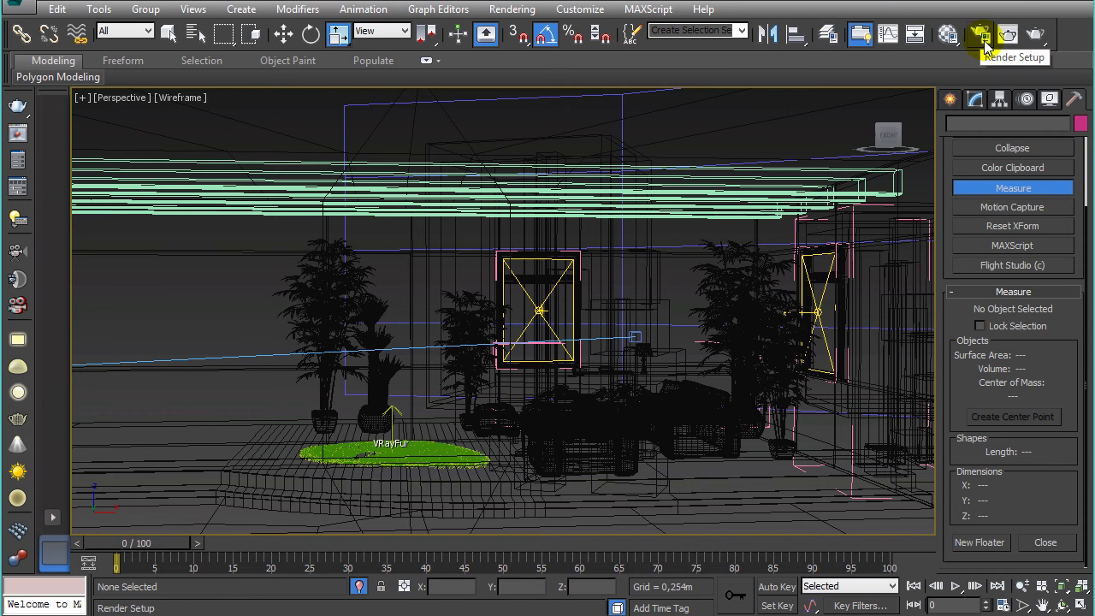
Make 10 - Default the current material and switch to the Slate Material Editor
{"action": "left_click", "coordinate": [948, 36]}
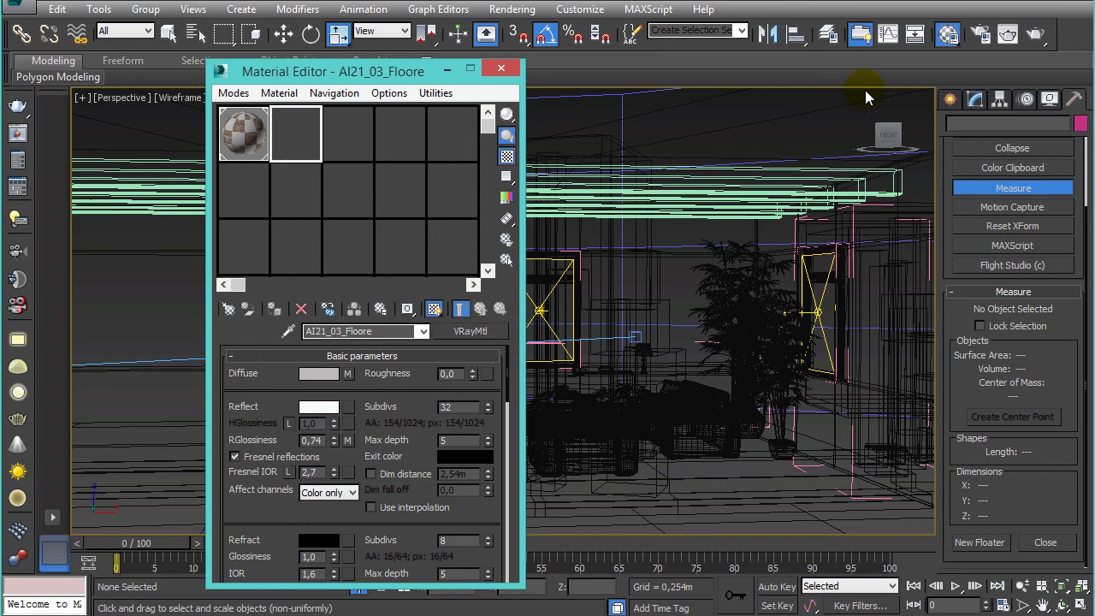
{"action": "right_click", "coordinate": [865, 90]}
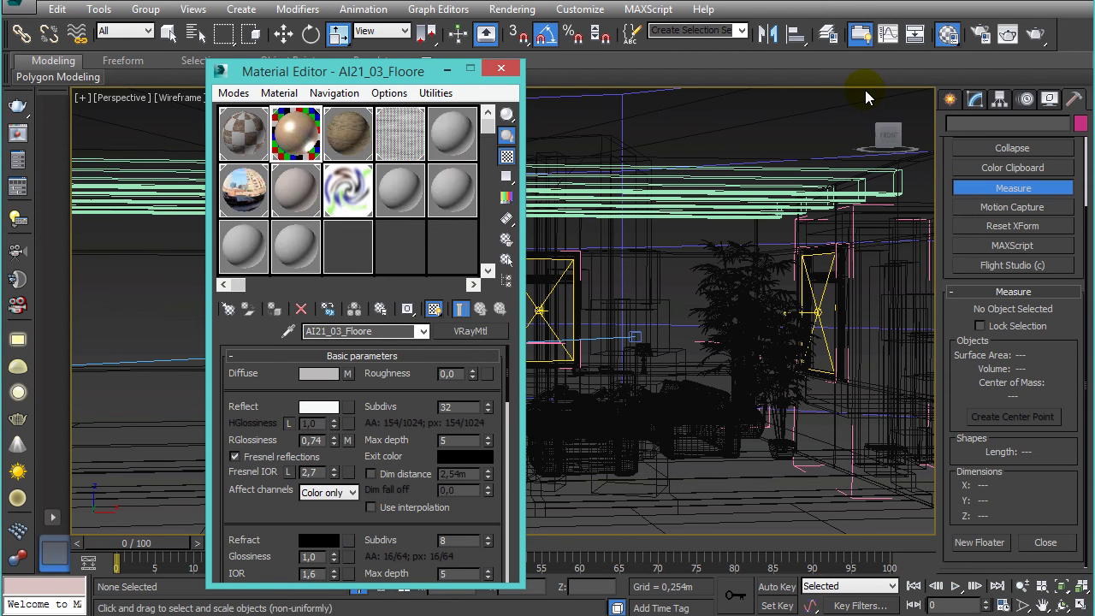
{"action": "left_click", "coordinate": [416, 195]}
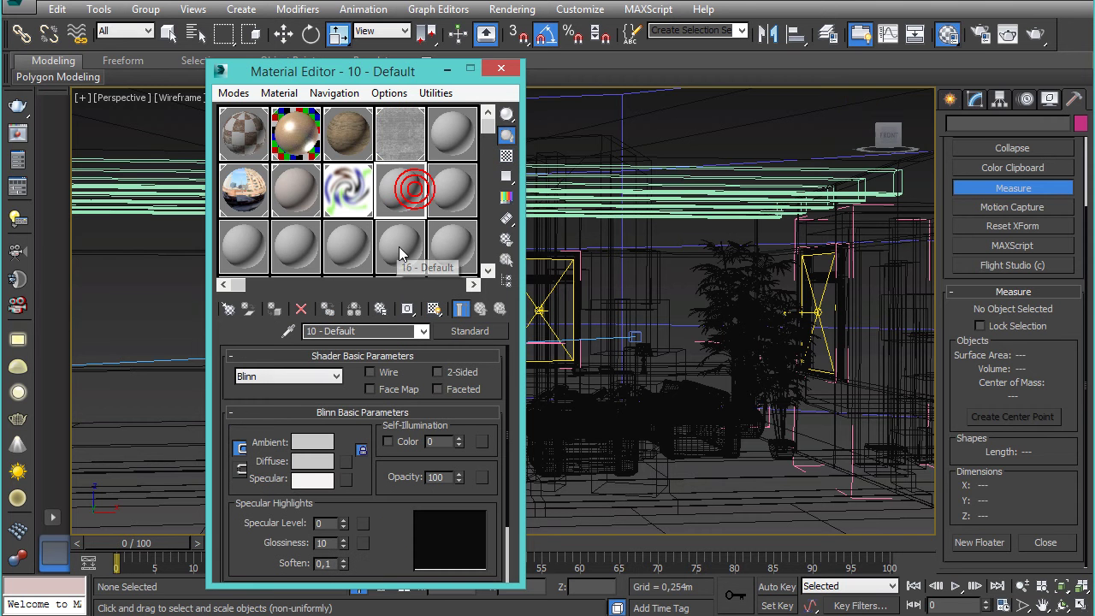
{"action": "left_click", "coordinate": [234, 93]}
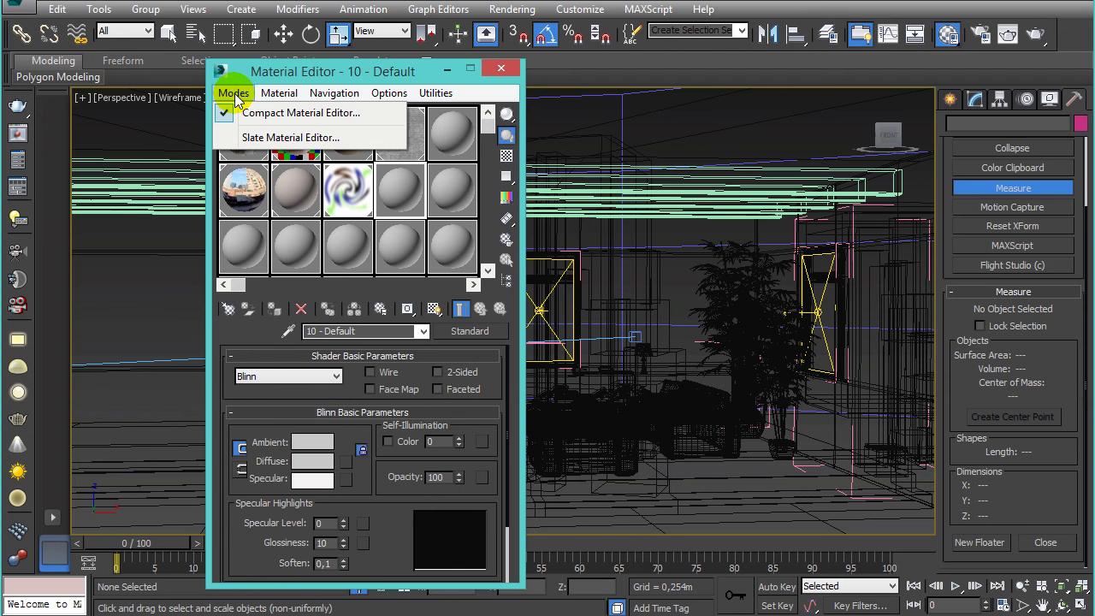
{"action": "left_click", "coordinate": [261, 141]}
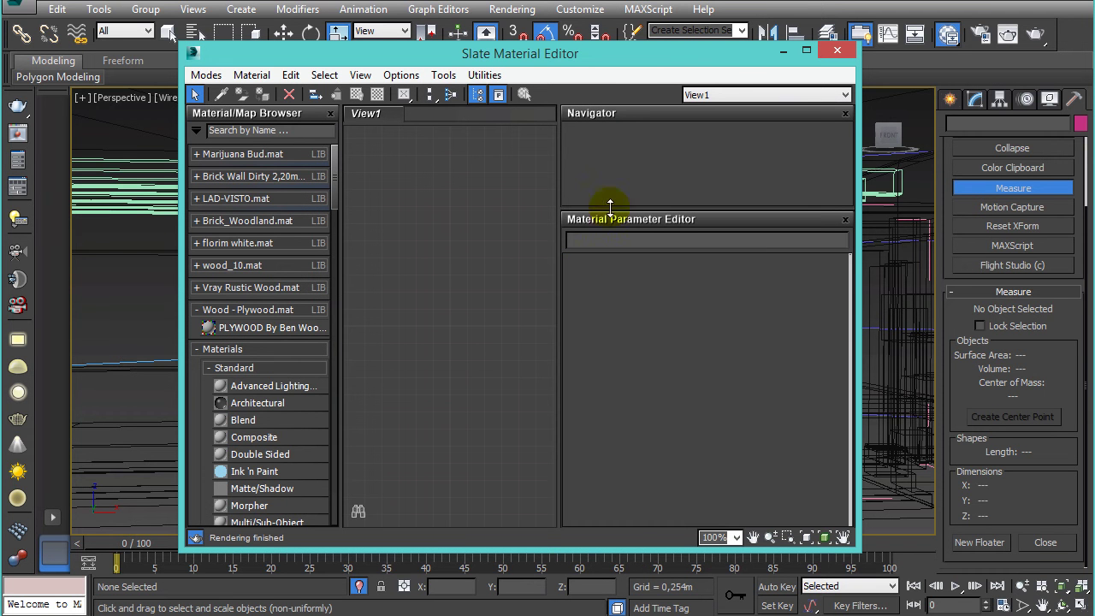
Switch from Slate back to the Compact Material Editor through the Modes menu
{"action": "left_click", "coordinate": [204, 75]}
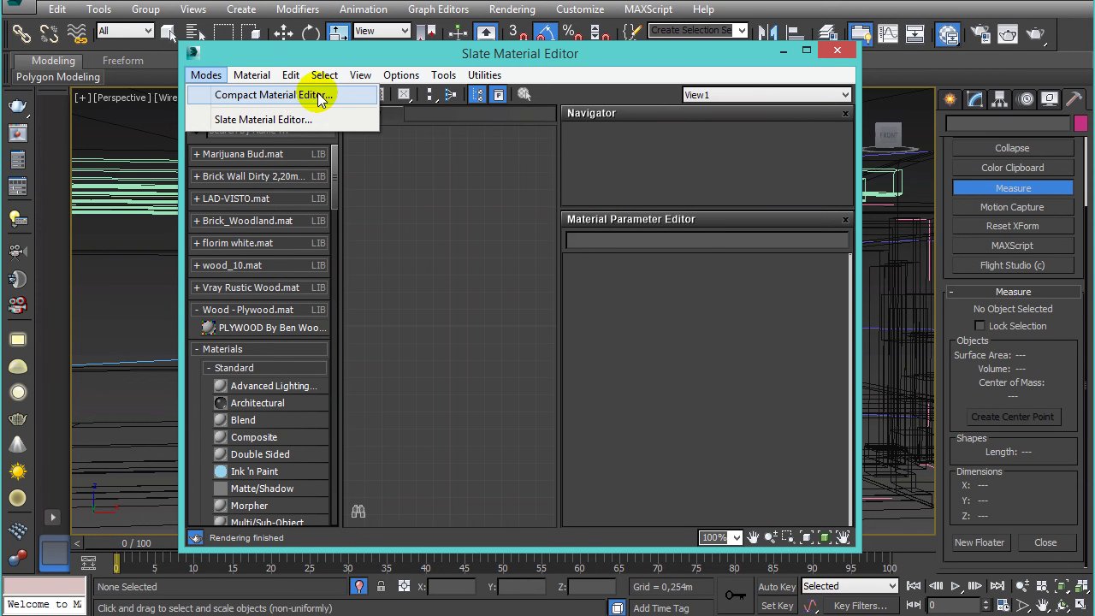
{"action": "left_click", "coordinate": [452, 274]}
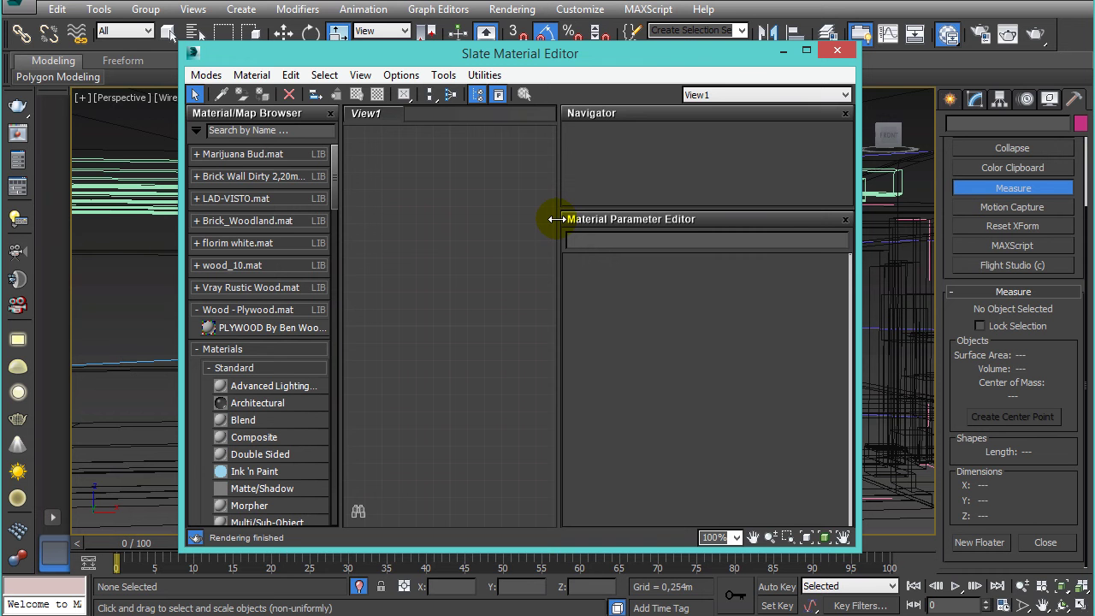
{"action": "left_click", "coordinate": [206, 75]}
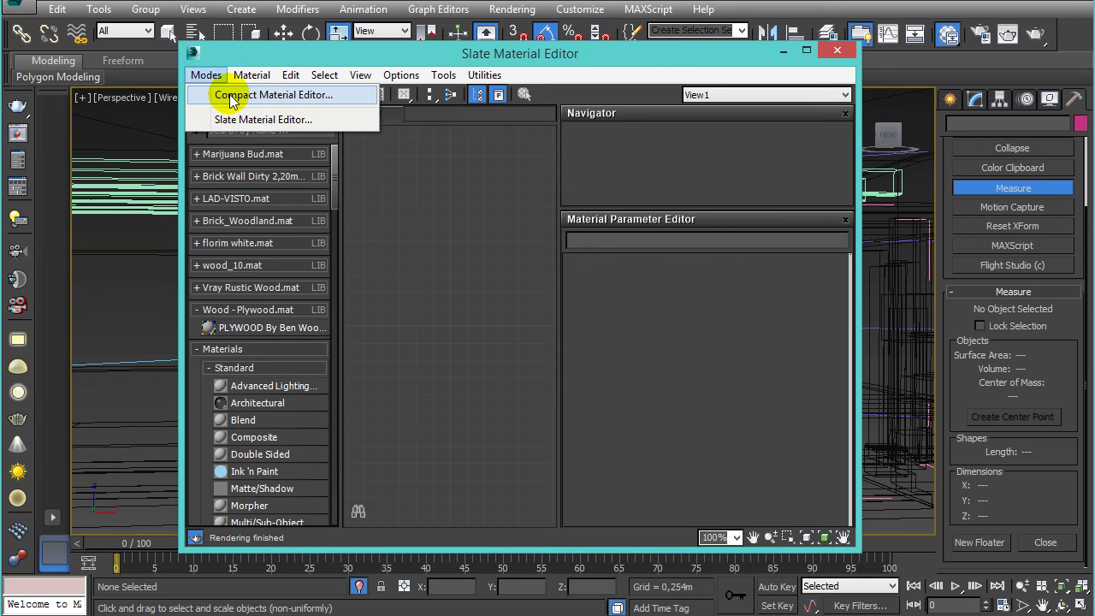
{"action": "left_click", "coordinate": [232, 95]}
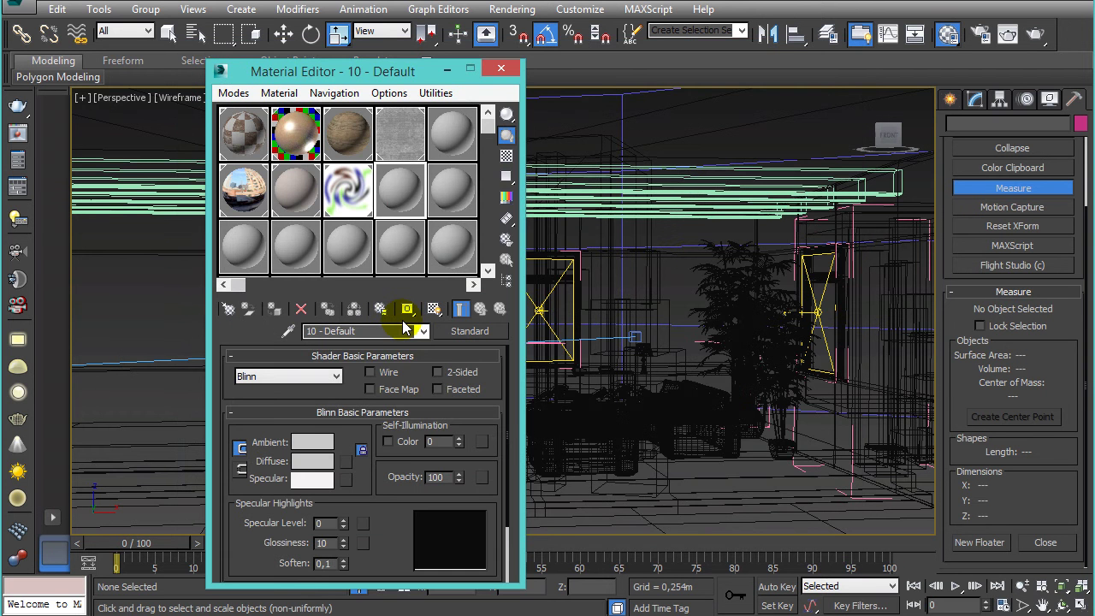
{"action": "left_click", "coordinate": [231, 93]}
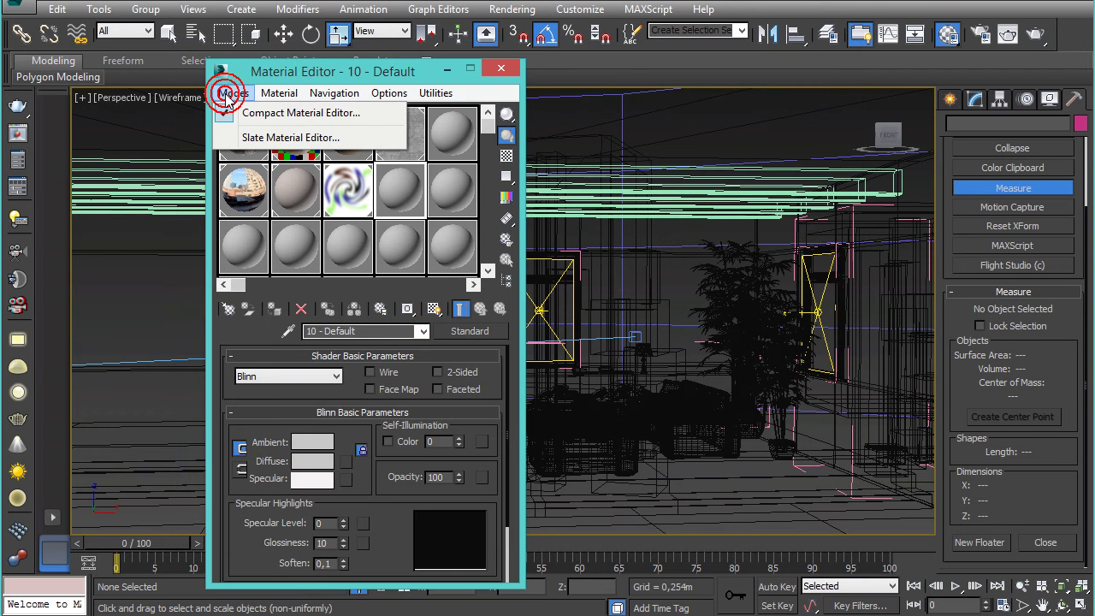
{"action": "left_click", "coordinate": [317, 148]}
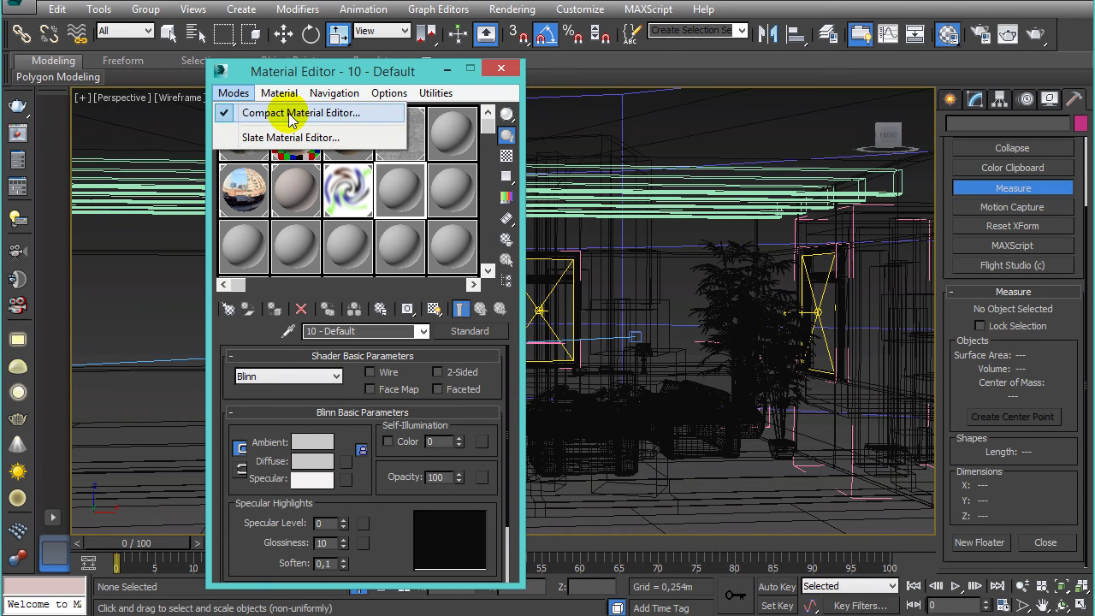
{"action": "left_click", "coordinate": [290, 118]}
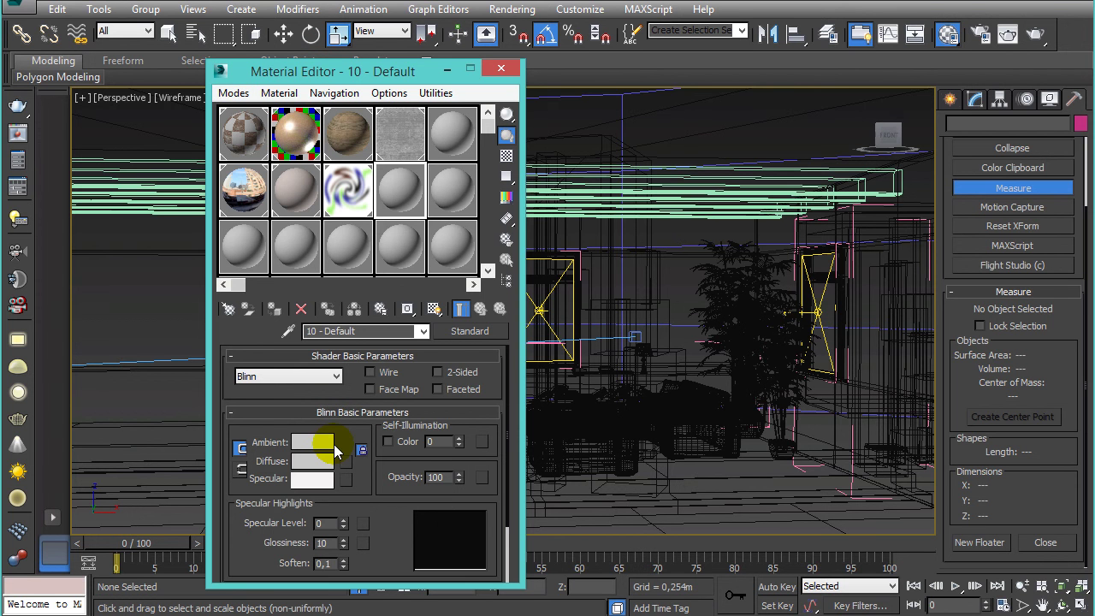
Select the yellow 13 - Default material in the third row of sample slots
{"action": "left_click", "coordinate": [283, 133]}
{"action": "left_click_drag", "start_coordinate": [279, 137], "coordinate": [267, 255]}
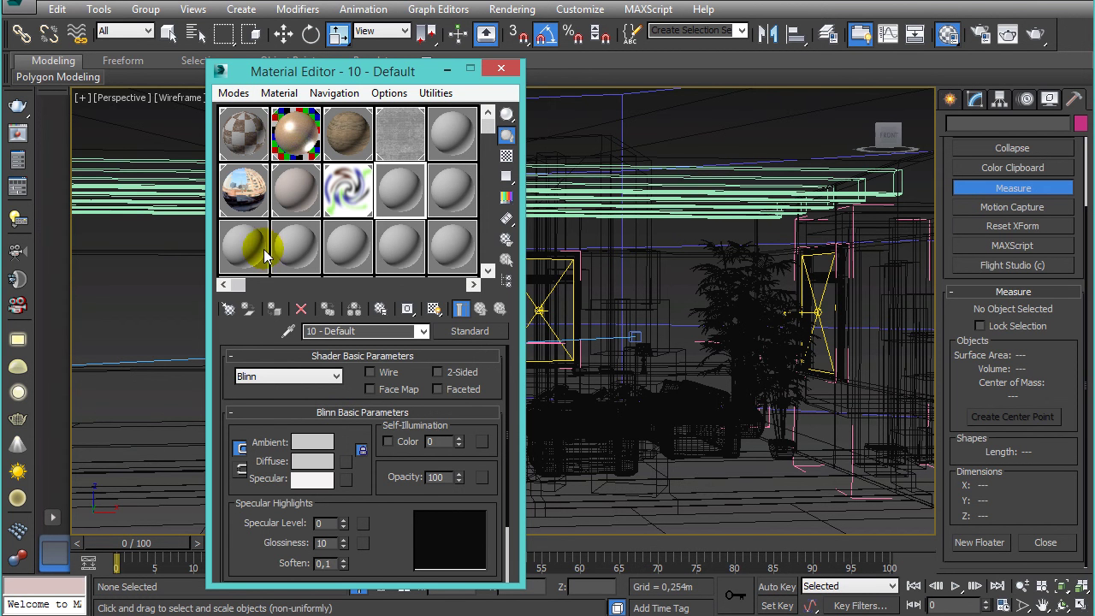
{"action": "left_click", "coordinate": [257, 251]}
{"action": "left_click", "coordinate": [257, 255]}
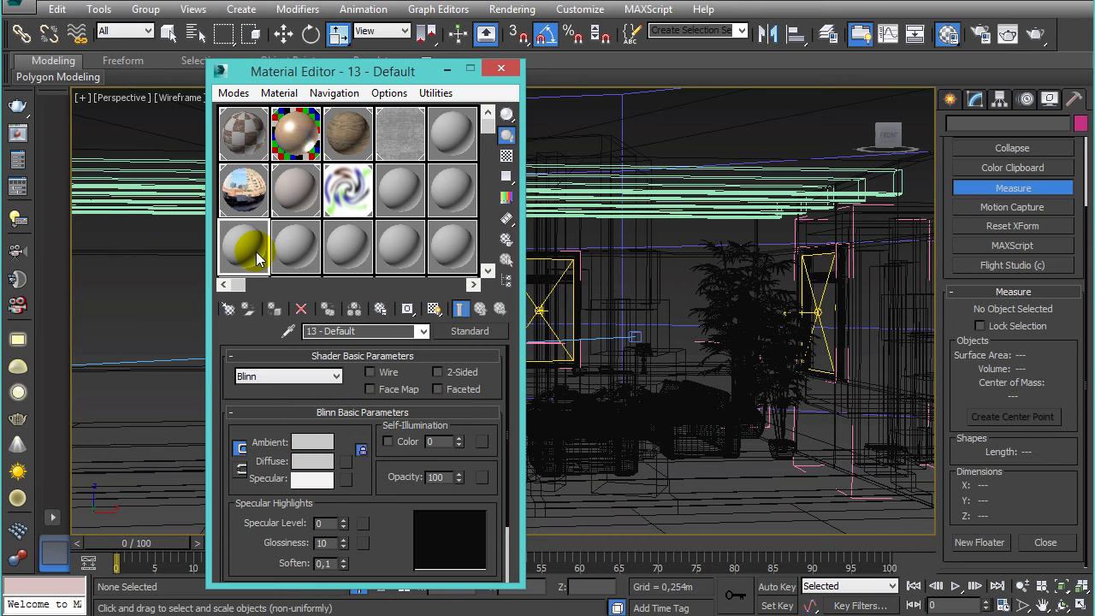
{"action": "mouse_move", "coordinate": [256, 257]}
{"action": "left_mouse_down"}
{"action": "mouse_move", "coordinate": [254, 240]}
{"action": "mouse_move", "coordinate": [256, 271]}
{"action": "mouse_move", "coordinate": [395, 142]}
{"action": "mouse_move", "coordinate": [401, 240]}
{"action": "mouse_move", "coordinate": [278, 235]}
{"action": "mouse_move", "coordinate": [505, 102]}
{"action": "left_mouse_up"}
Close and reopen the Material Editor, then drag the yellow 13 - Default between slots
{"action": "left_click", "coordinate": [501, 68]}
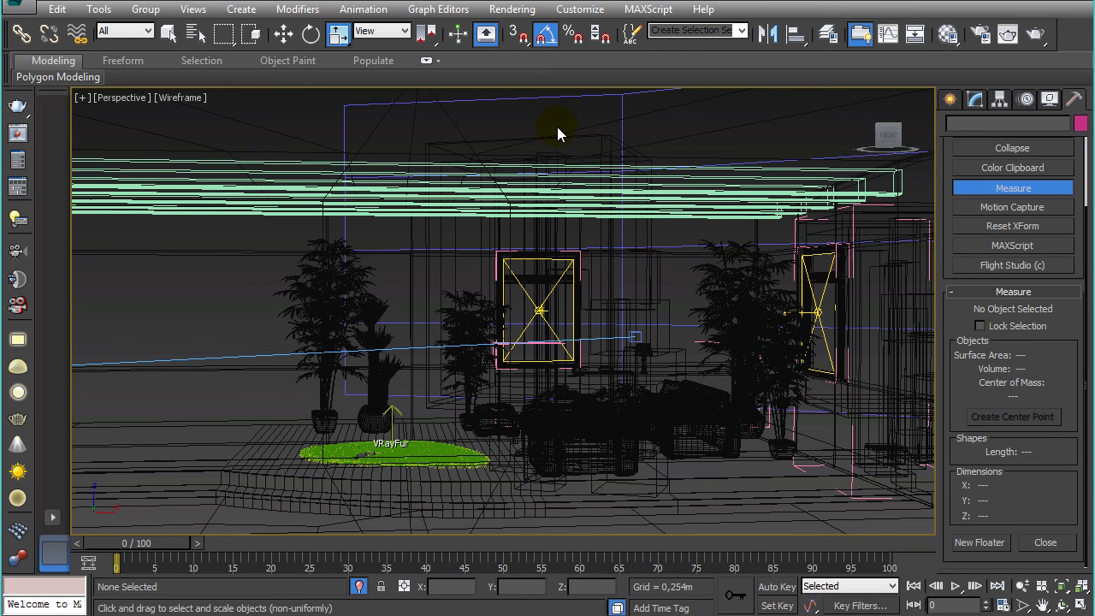
{"action": "left_click", "coordinate": [948, 34]}
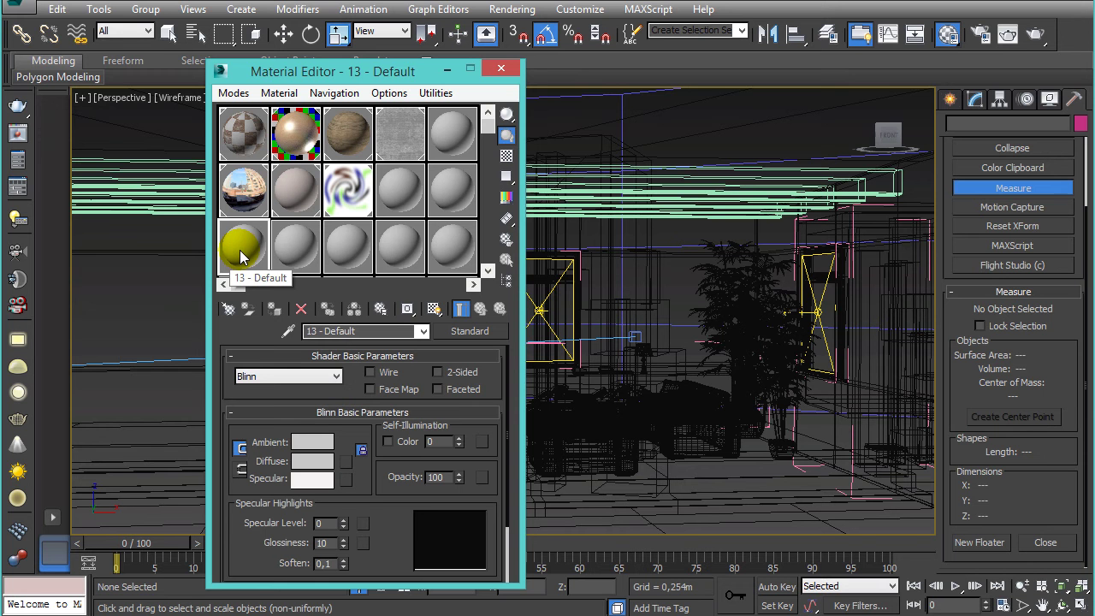
{"action": "mouse_move", "coordinate": [241, 255]}
{"action": "left_mouse_down"}
{"action": "mouse_move", "coordinate": [223, 161]}
{"action": "mouse_move", "coordinate": [291, 471]}
{"action": "mouse_move", "coordinate": [352, 276]}
{"action": "mouse_move", "coordinate": [231, 238]}
{"action": "mouse_move", "coordinate": [434, 128]}
{"action": "mouse_move", "coordinate": [248, 254]}
{"action": "left_mouse_up"}
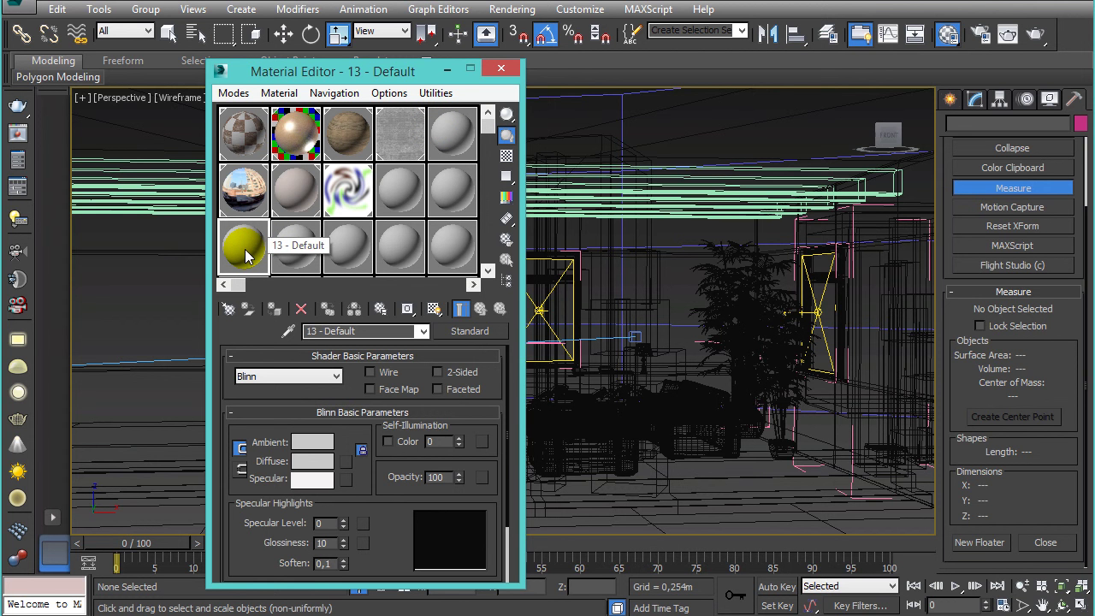
{"action": "left_click", "coordinate": [248, 258]}
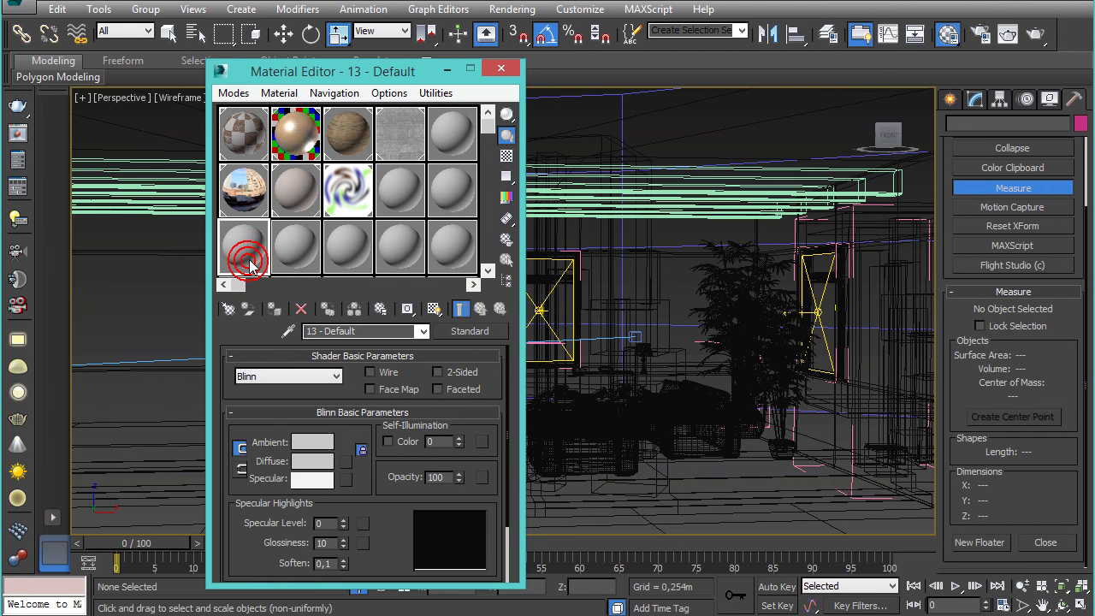
{"action": "mouse_move", "coordinate": [250, 267]}
{"action": "left_mouse_down"}
{"action": "mouse_move", "coordinate": [254, 229]}
{"action": "mouse_move", "coordinate": [250, 254]}
{"action": "left_mouse_up"}
{"action": "mouse_move", "coordinate": [249, 245]}
{"action": "left_mouse_down"}
{"action": "mouse_move", "coordinate": [298, 231]}
{"action": "mouse_move", "coordinate": [489, 249]}
{"action": "left_mouse_up"}
{"action": "scroll", "coordinate": [253, 242], "scroll_direction": "up", "scroll_amount": 1}
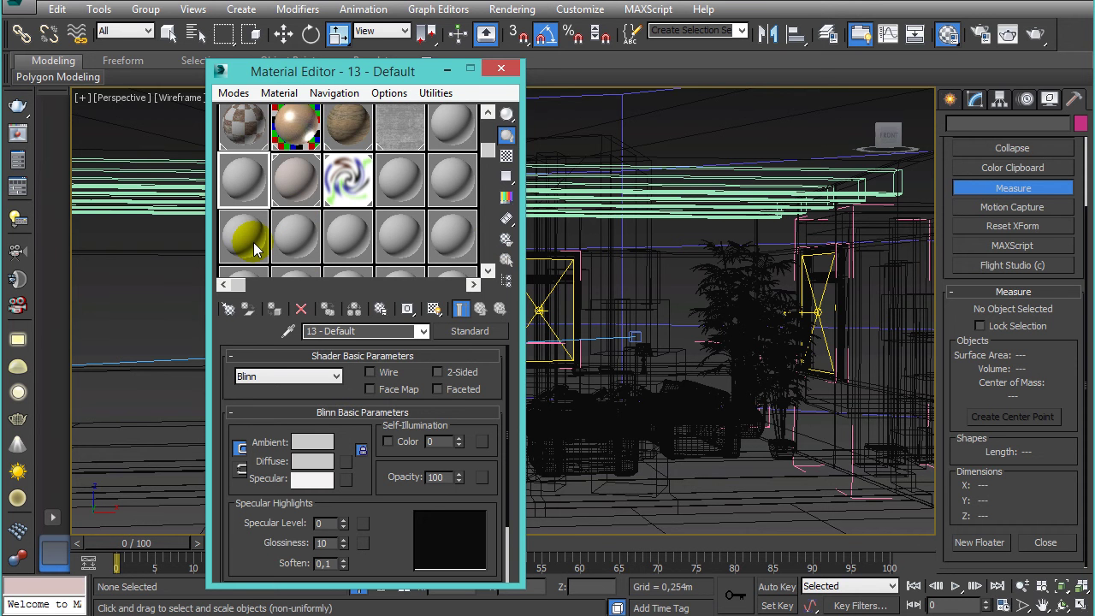
Move 13 - Default to another slot and inspect AI21_03_Floore's Map #17 texture
{"action": "left_click", "coordinate": [253, 242]}
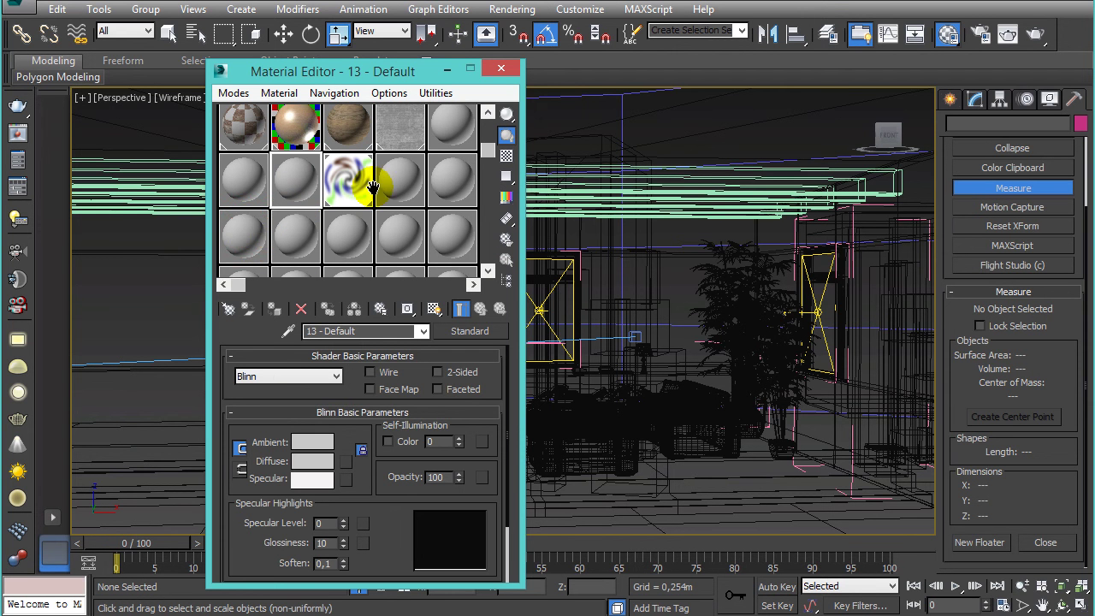
{"action": "left_click_drag", "start_coordinate": [245, 231], "coordinate": [347, 229]}
{"action": "left_click", "coordinate": [286, 183]}
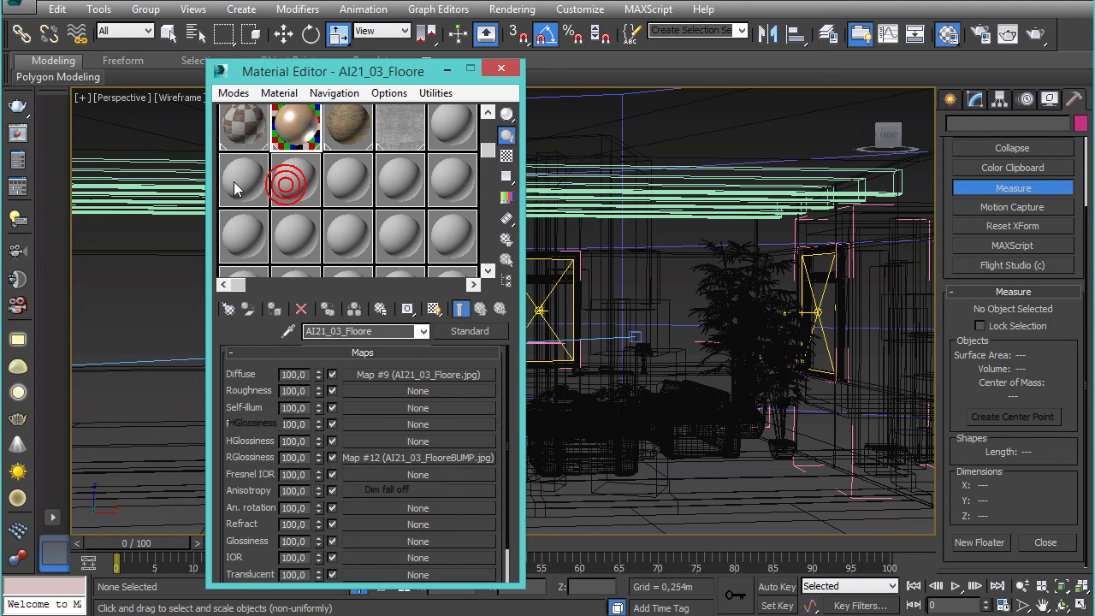
{"action": "left_click", "coordinate": [234, 181]}
{"action": "left_click", "coordinate": [391, 173]}
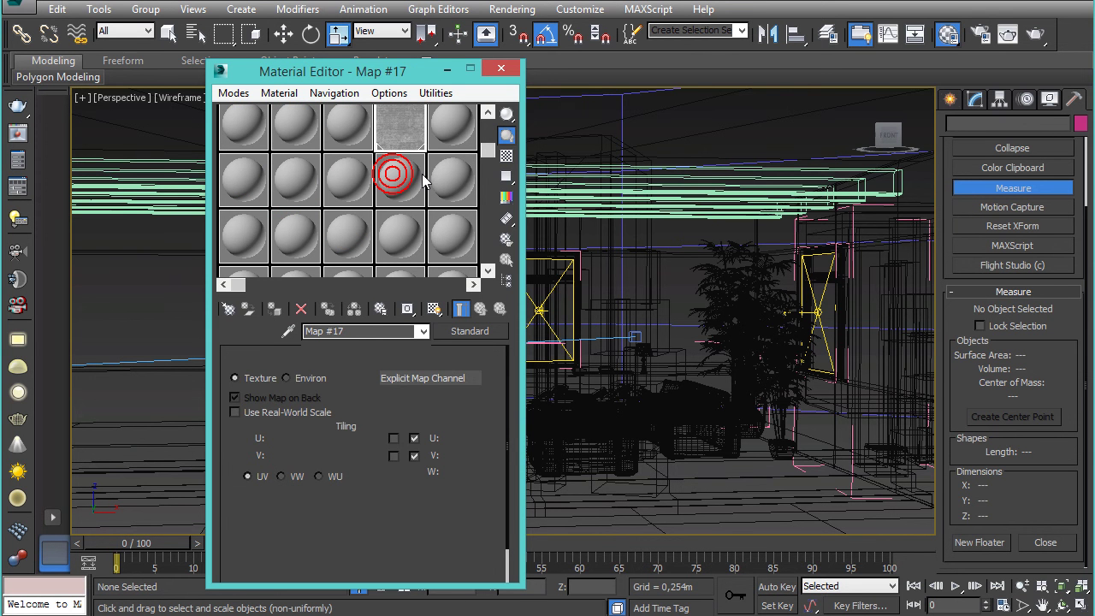
{"action": "left_click_drag", "start_coordinate": [488, 152], "coordinate": [501, 117]}
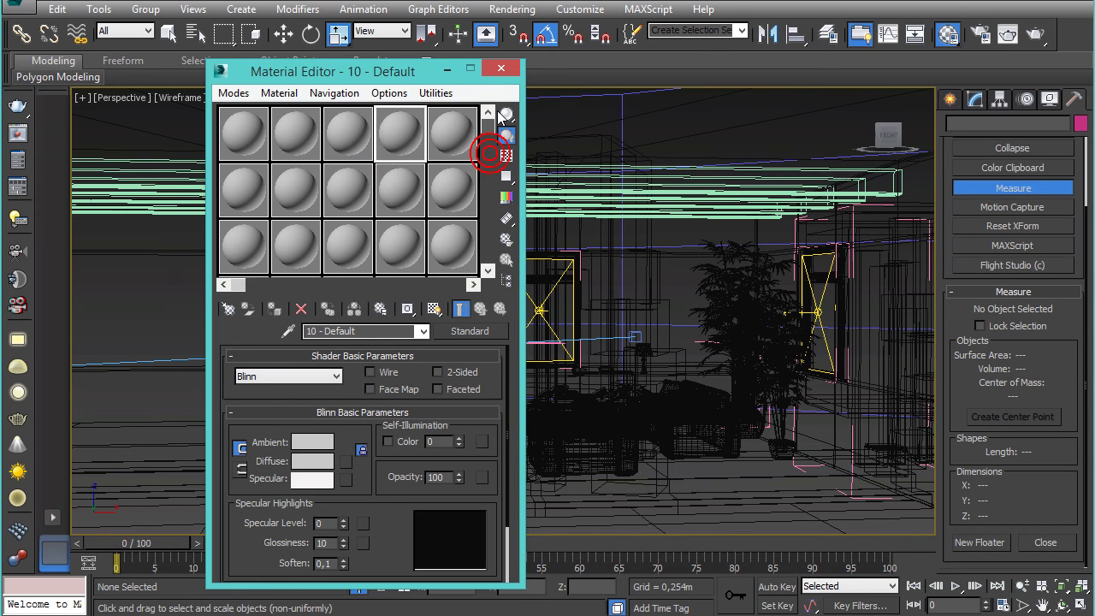
Pick the AI21_06_leather material from its scene object, then reselect 13 - Default
{"action": "left_click", "coordinate": [257, 142]}
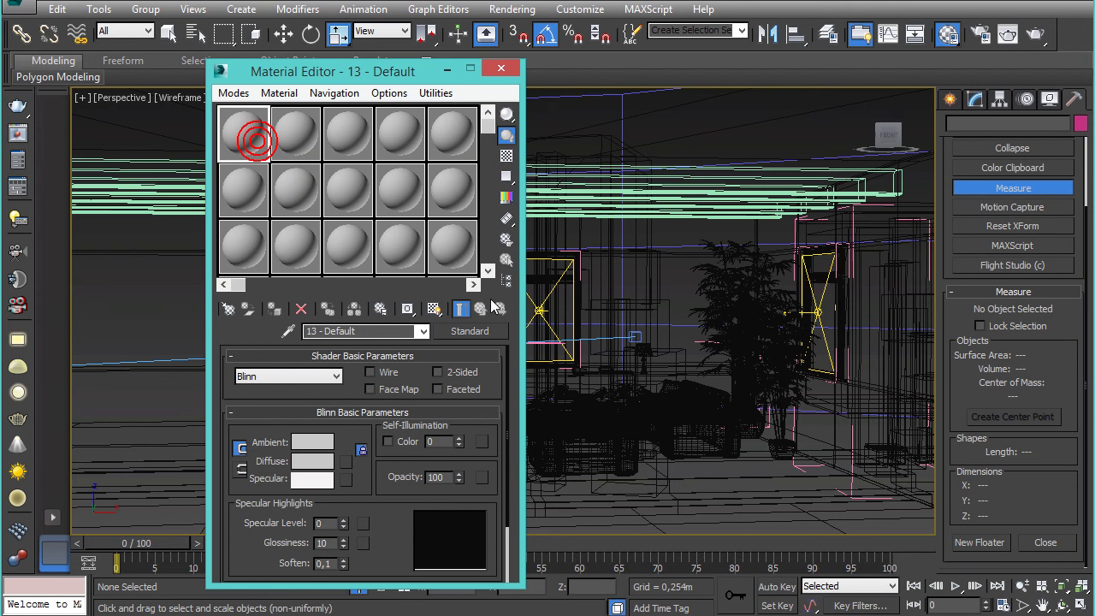
{"action": "left_click", "coordinate": [287, 331]}
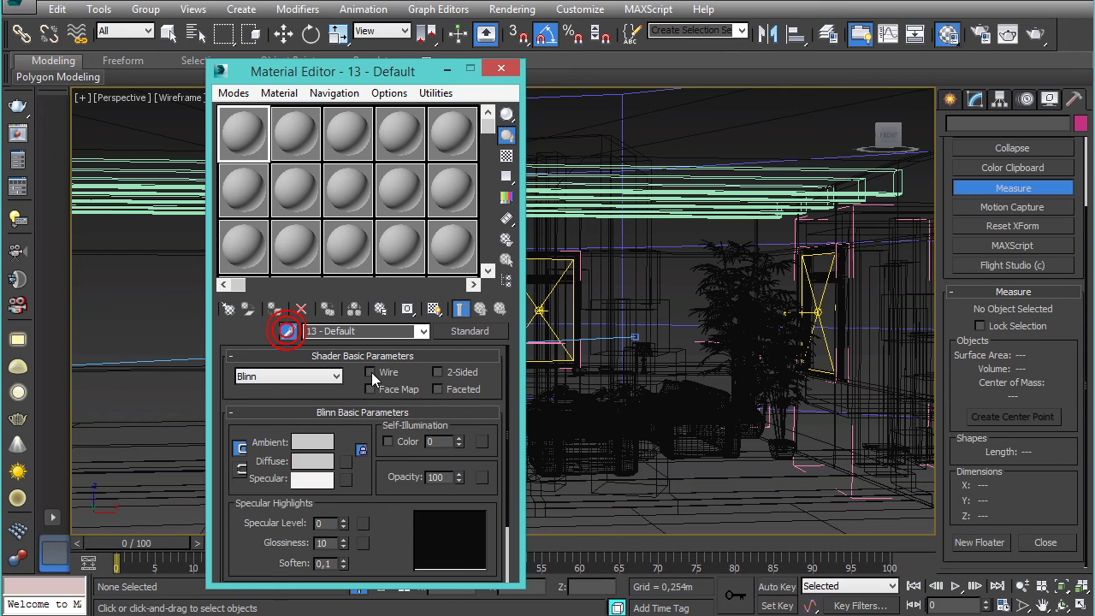
{"action": "left_click", "coordinate": [558, 419]}
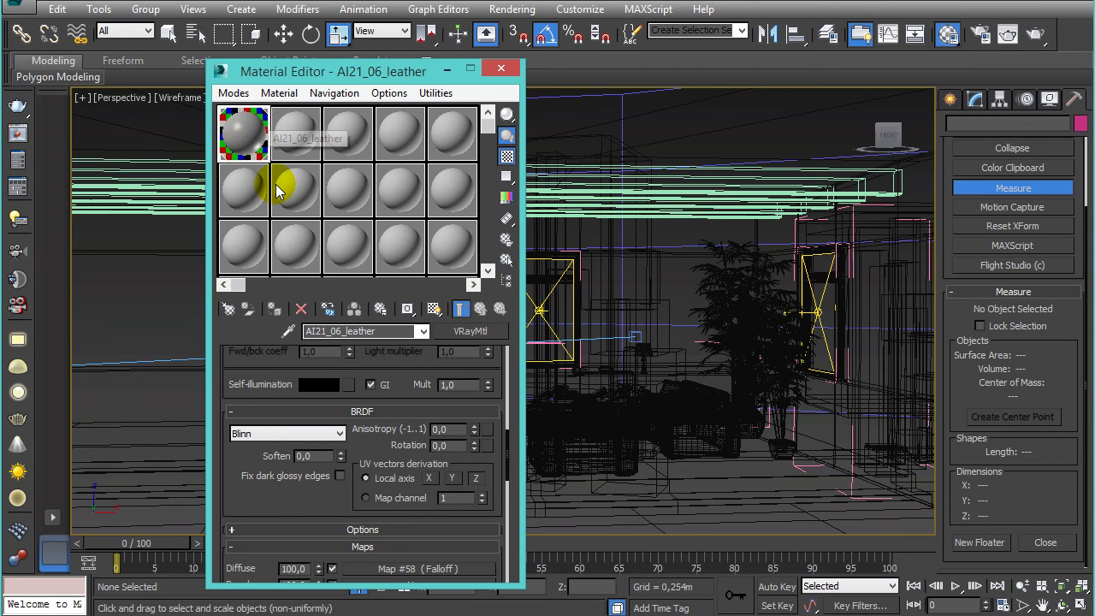
{"action": "left_click", "coordinate": [245, 195]}
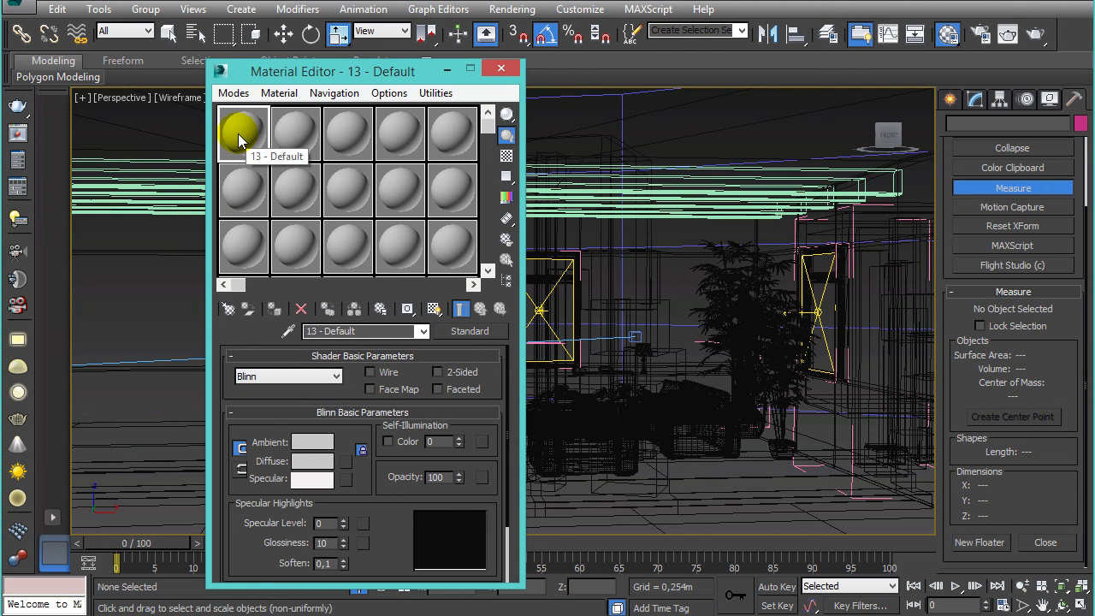
Show the sample slots in a larger 3x2 layout
{"action": "right_click", "coordinate": [248, 137]}
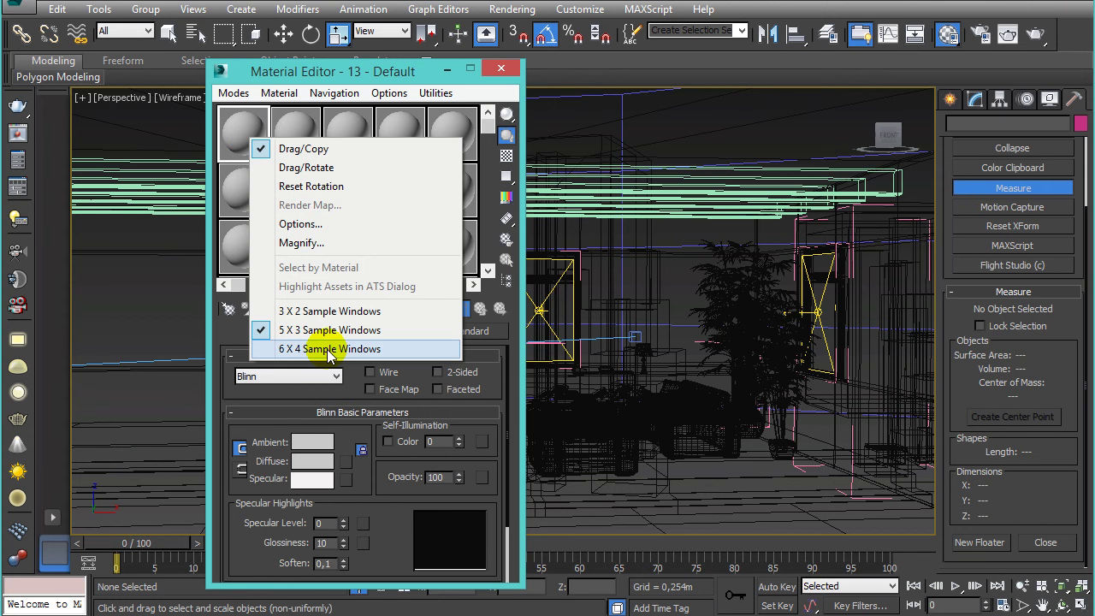
{"action": "left_click", "coordinate": [332, 311]}
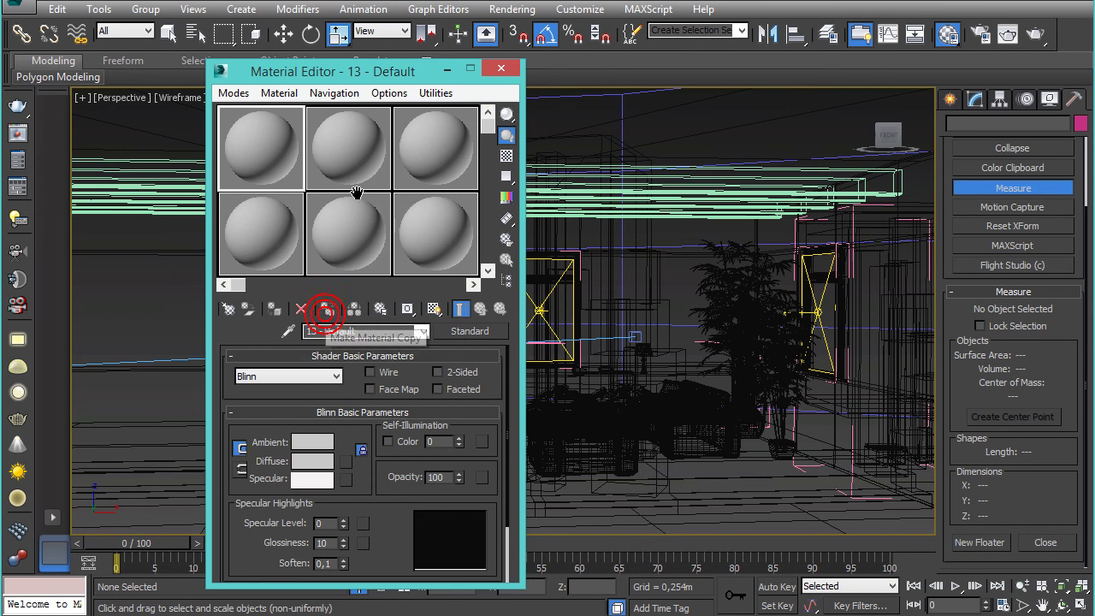
{"action": "left_click", "coordinate": [489, 130]}
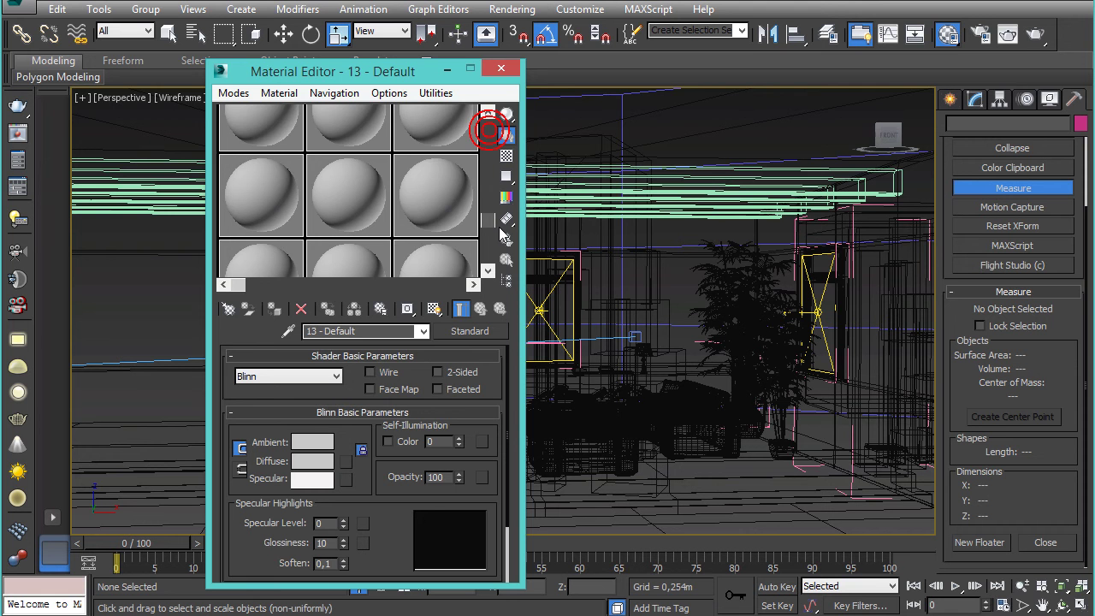
{"action": "left_click", "coordinate": [238, 285]}
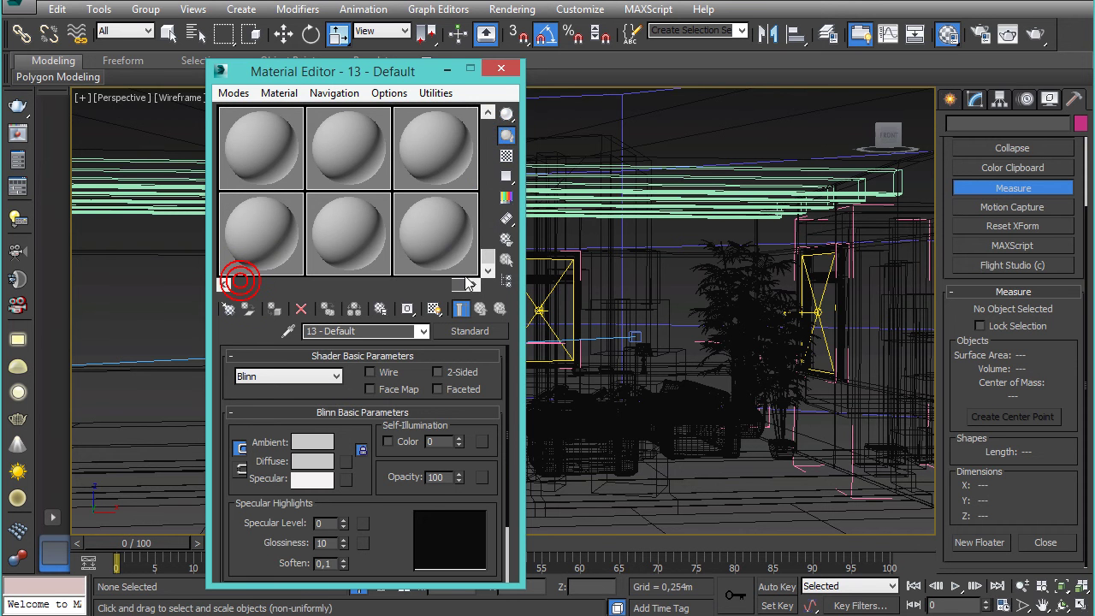
{"action": "left_click_drag", "start_coordinate": [485, 251], "coordinate": [488, 221]}
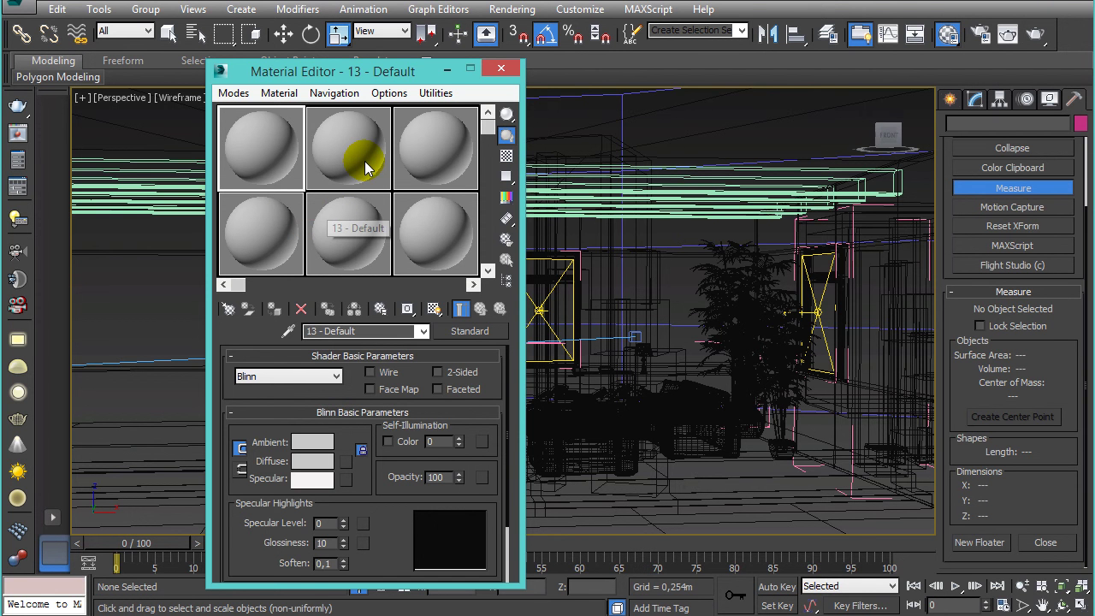
Pick the plant's material from the scene, overwrite that slot with a default material, and close the editor
{"action": "left_click", "coordinate": [288, 333]}
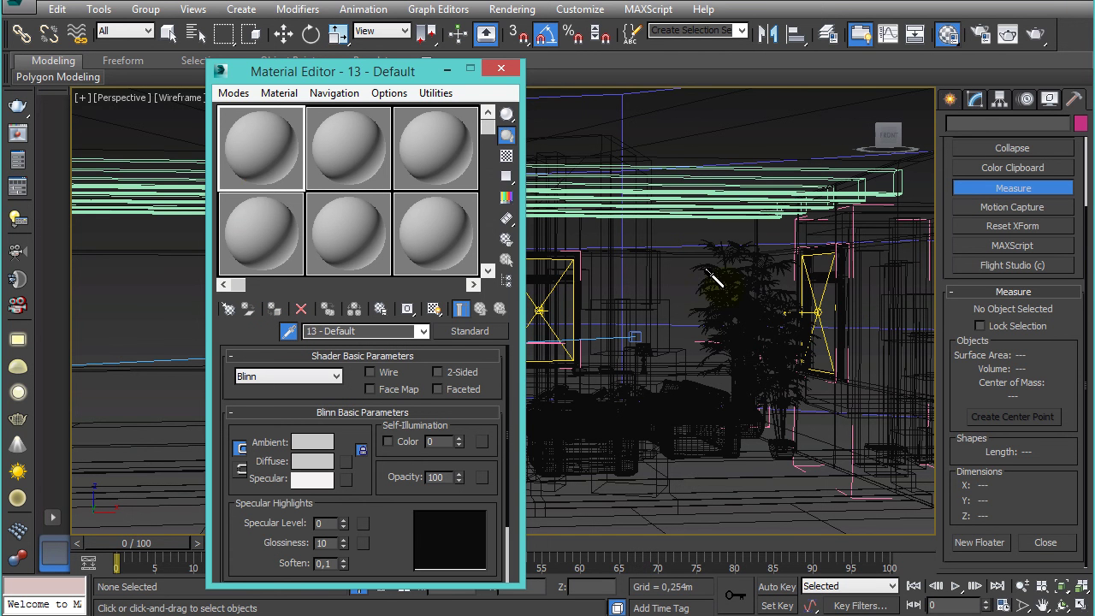
{"action": "left_click", "coordinate": [752, 313]}
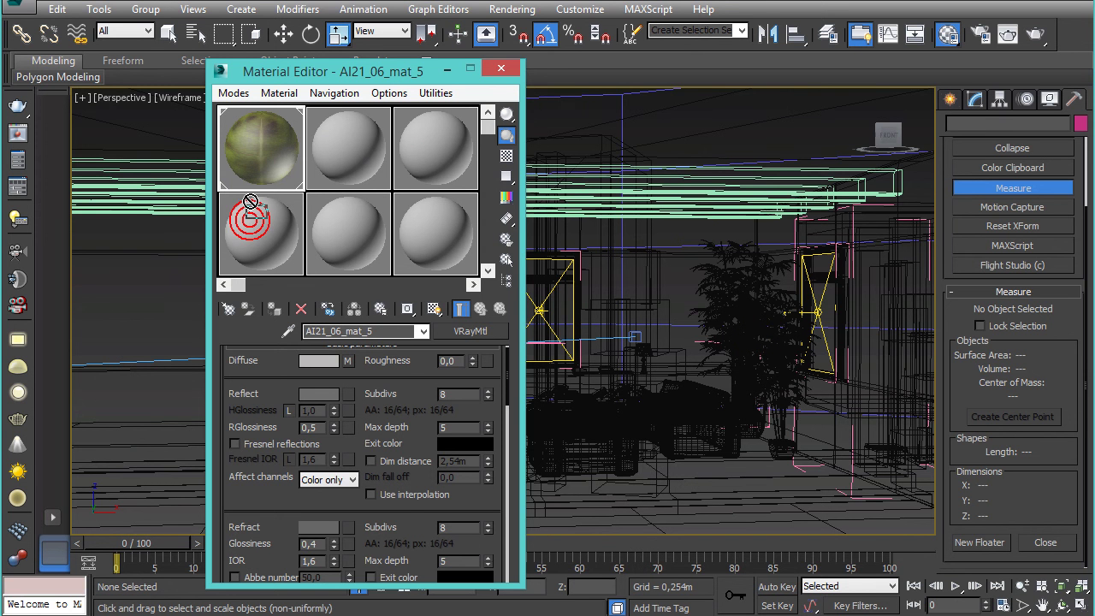
{"action": "left_click_drag", "start_coordinate": [243, 214], "coordinate": [288, 155]}
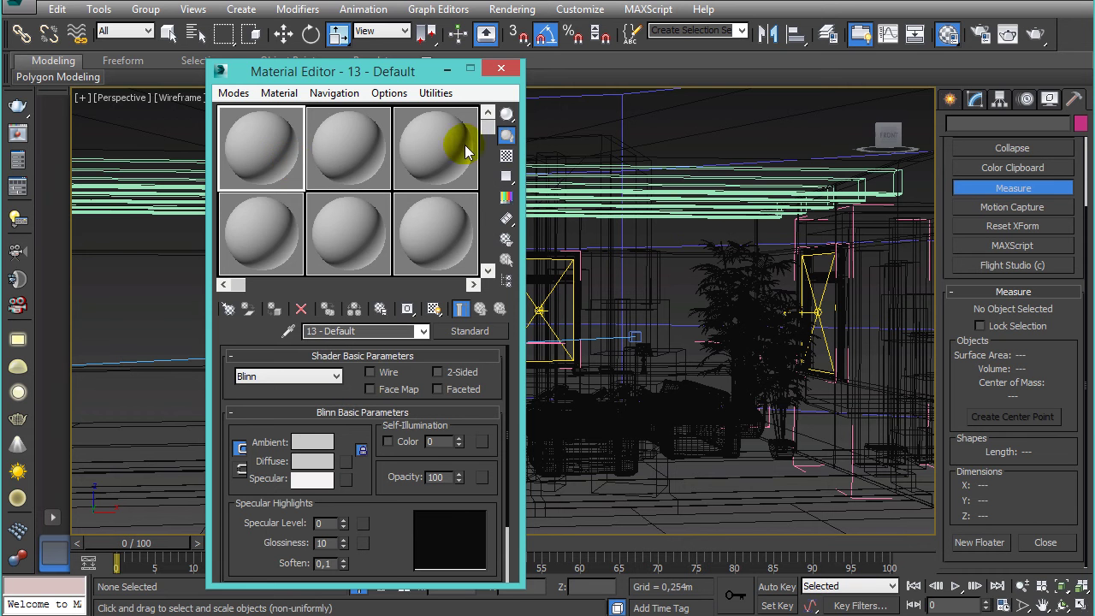
{"action": "left_click", "coordinate": [509, 69]}
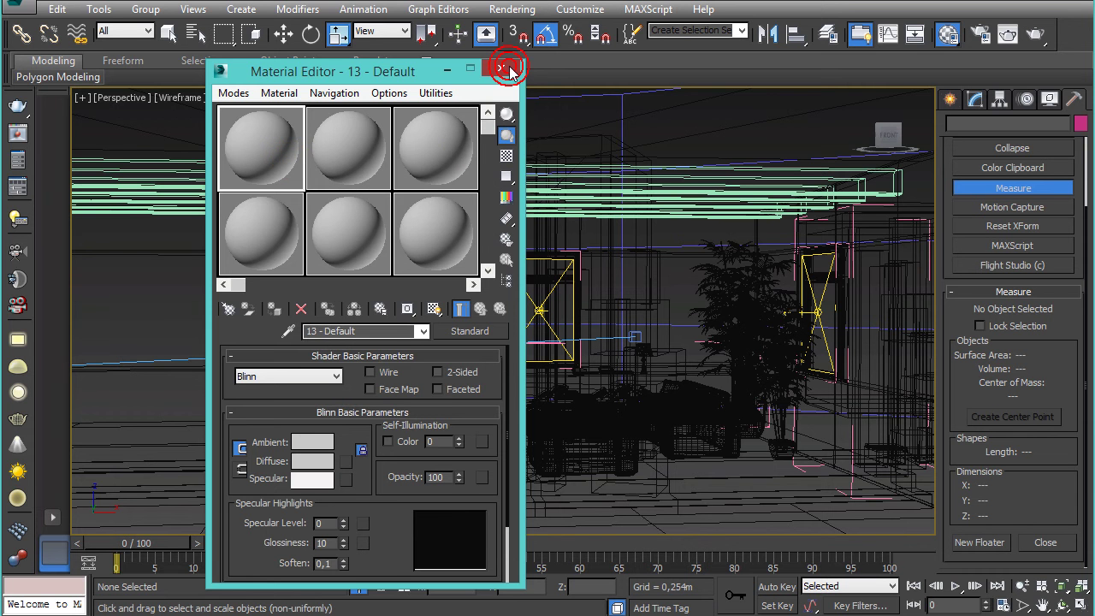
Open Render Setup and try Active Time Segment and Range before keeping Time Output on Single
{"action": "left_click", "coordinate": [982, 34]}
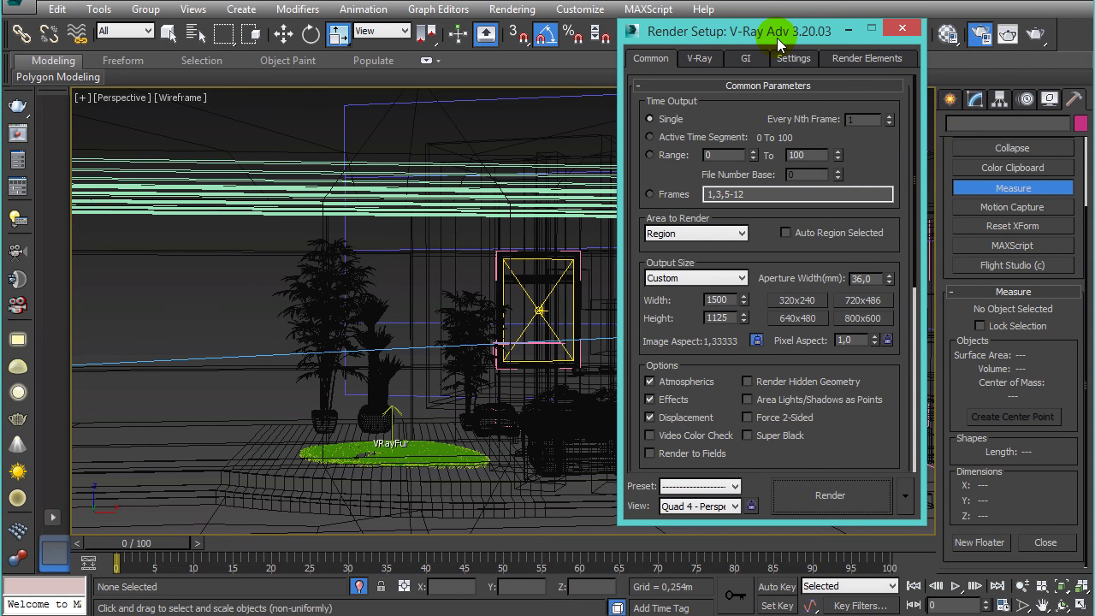
{"action": "left_click_drag", "start_coordinate": [777, 37], "coordinate": [369, 55]}
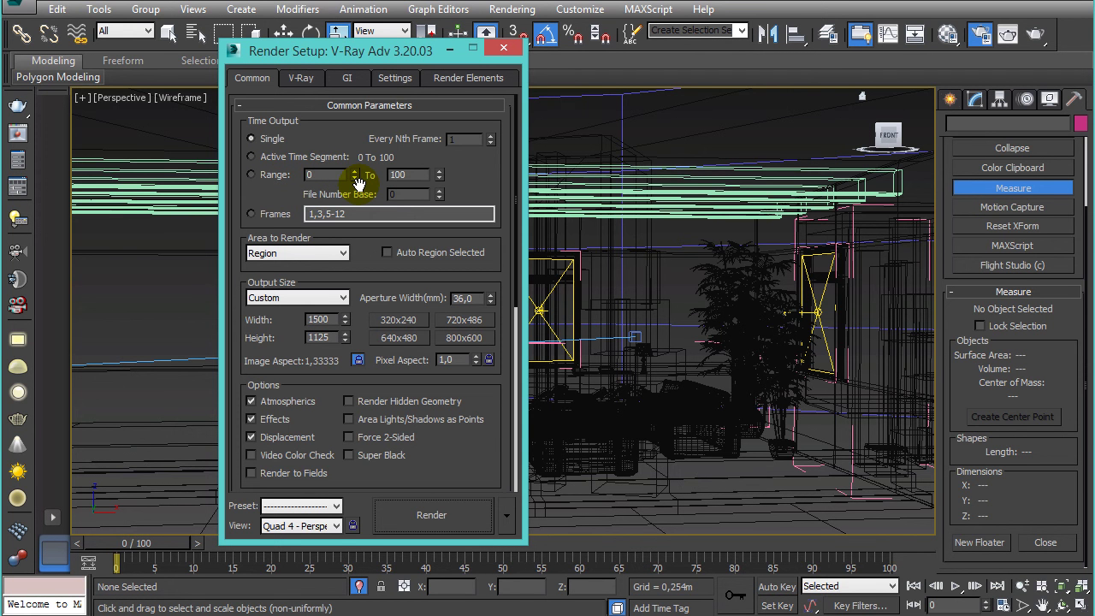
{"action": "left_click", "coordinate": [251, 157]}
{"action": "mouse_move", "coordinate": [126, 544]}
{"action": "left_mouse_down"}
{"action": "mouse_move", "coordinate": [885, 568]}
{"action": "mouse_move", "coordinate": [96, 564]}
{"action": "left_mouse_up"}
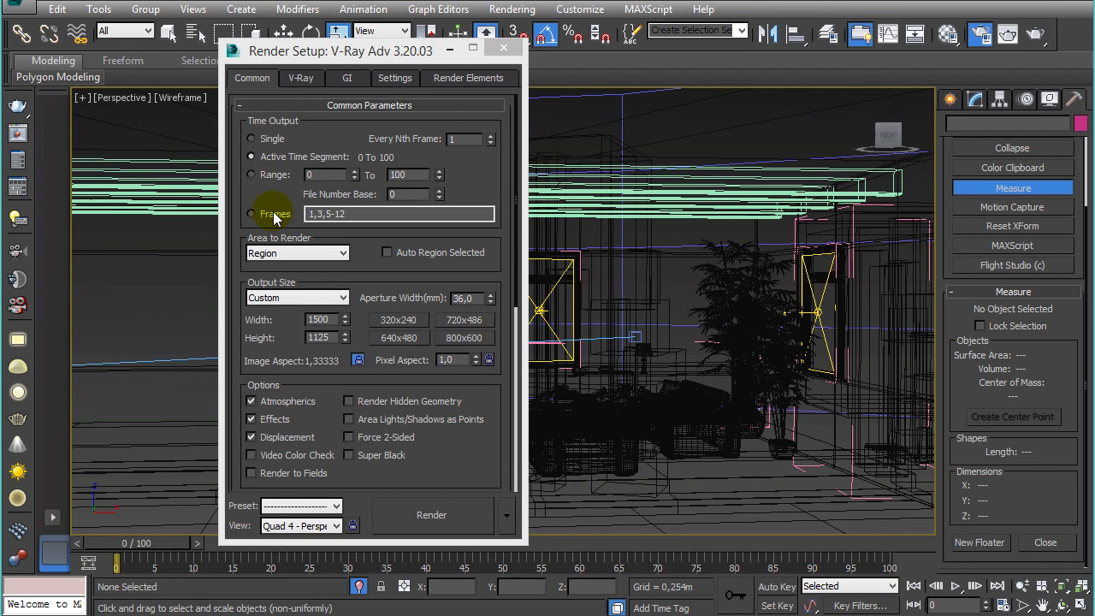
{"action": "left_click", "coordinate": [268, 177]}
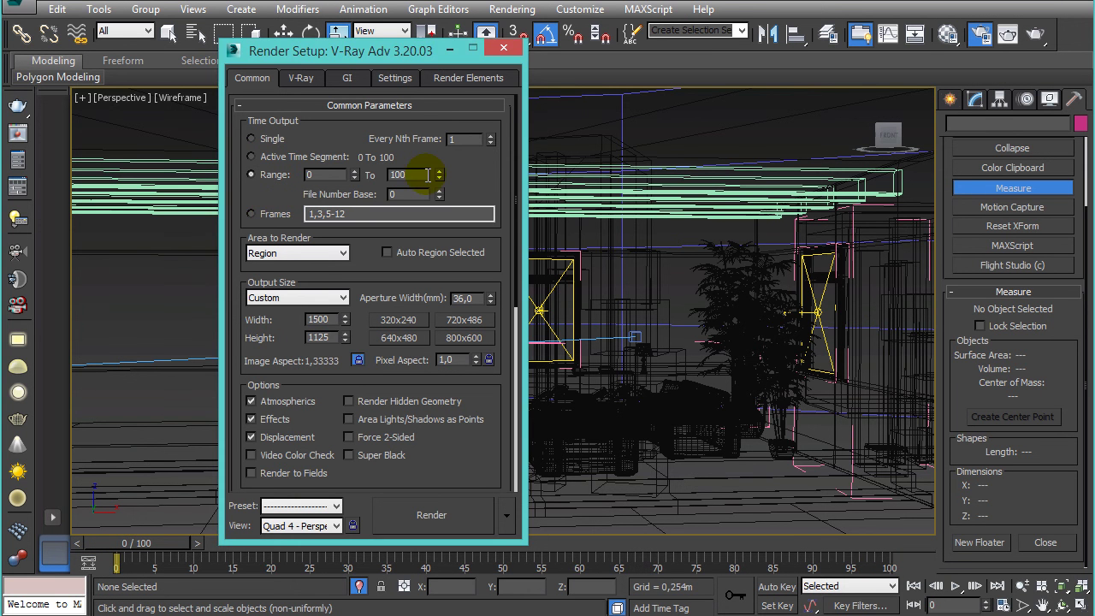
{"action": "double_click", "coordinate": [427, 175]}
{"action": "left_click", "coordinate": [272, 138]}
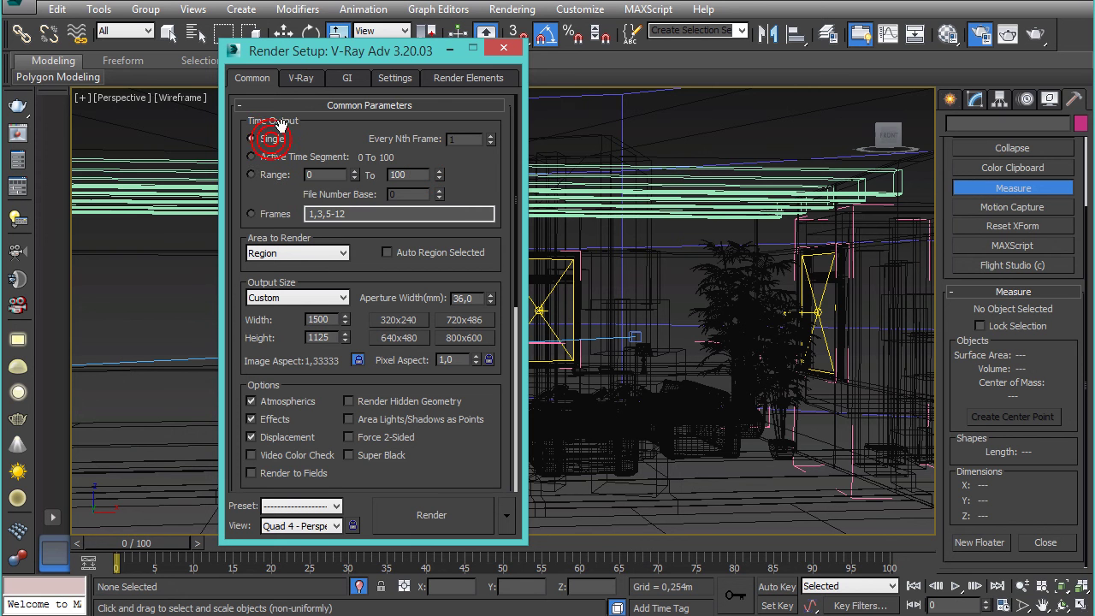
{"action": "left_click", "coordinate": [262, 139]}
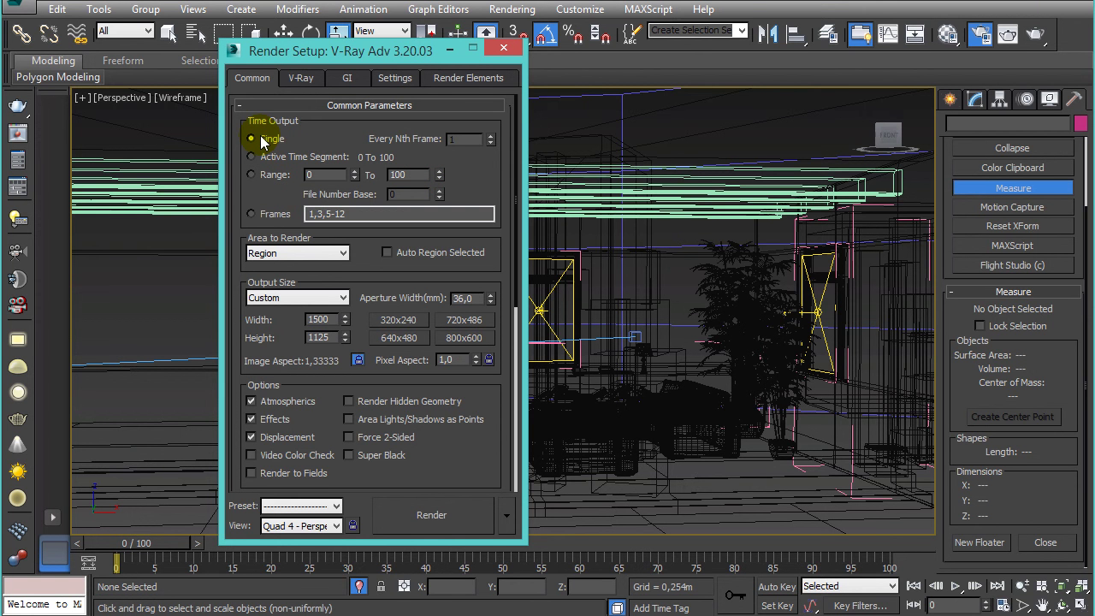
{"action": "left_click", "coordinate": [270, 142]}
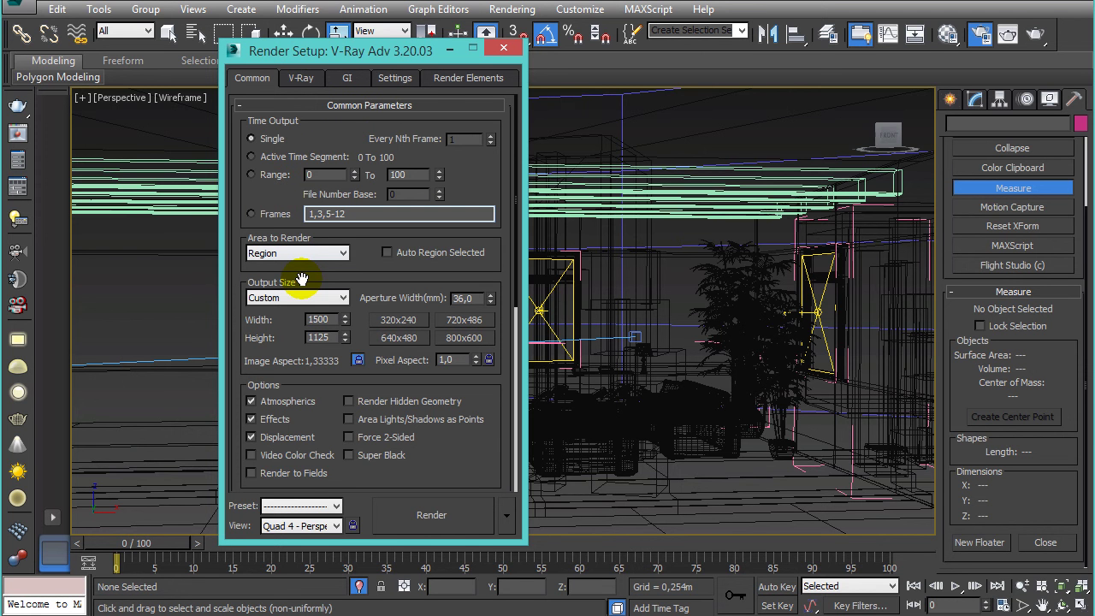
Set Area to Render to Region
{"action": "left_click", "coordinate": [270, 255]}
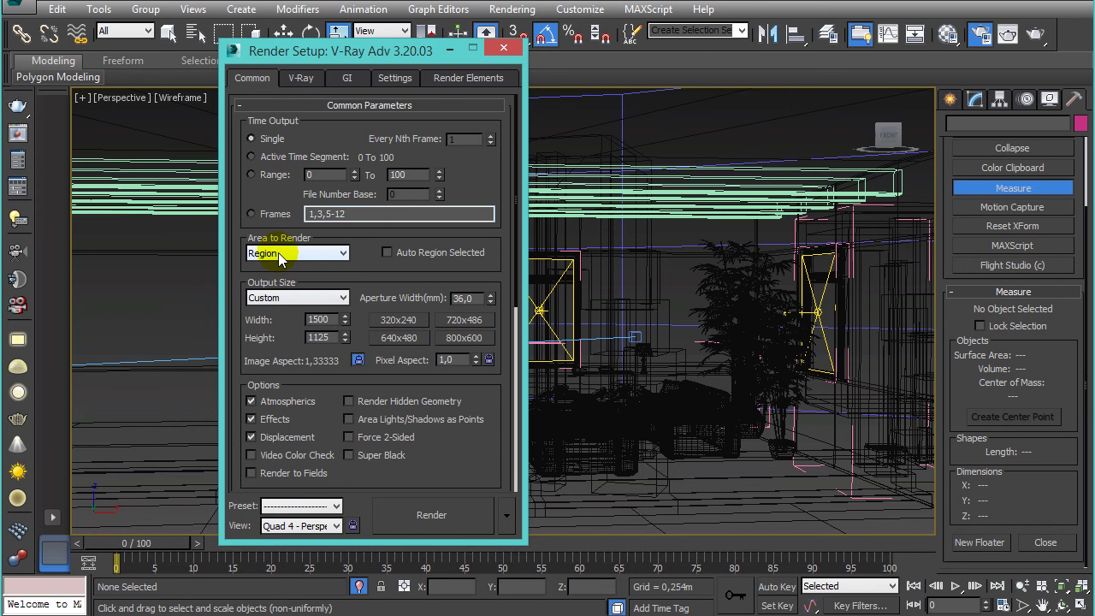
{"action": "left_click", "coordinate": [282, 254]}
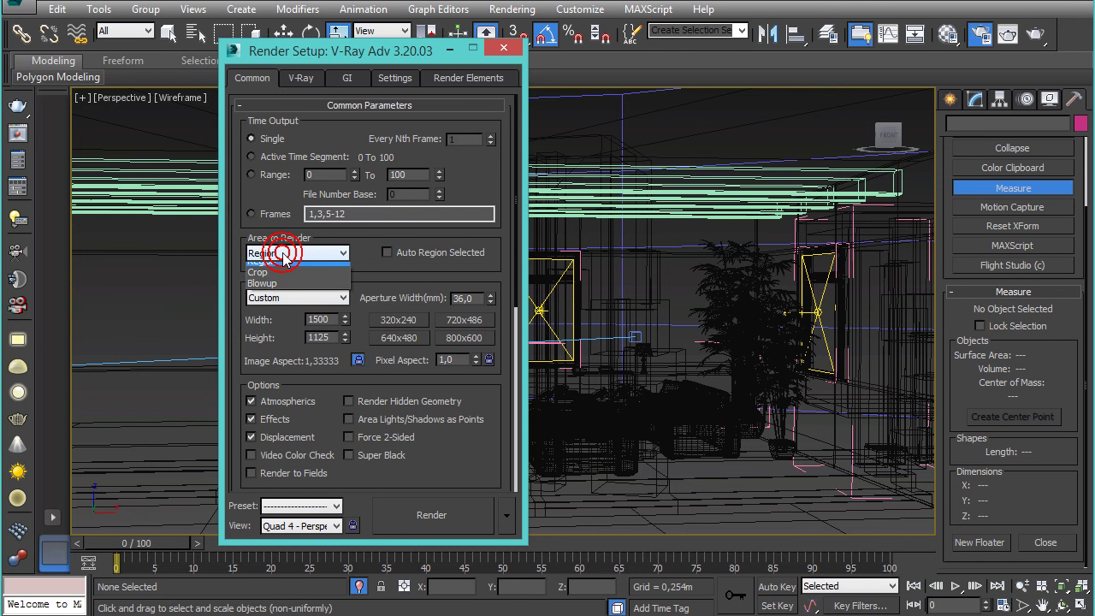
{"action": "left_click", "coordinate": [280, 272]}
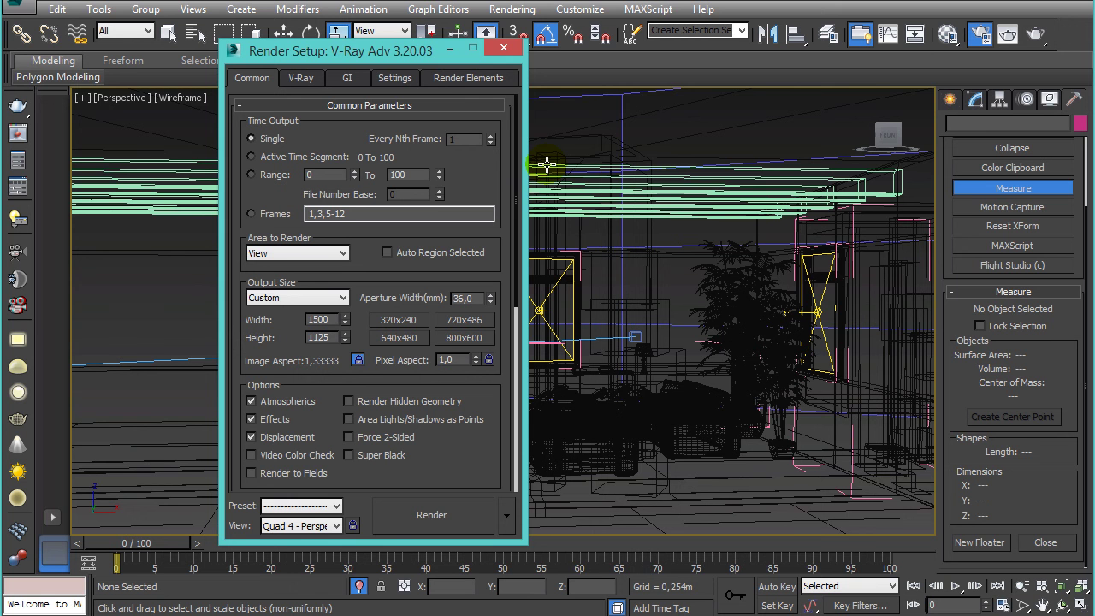
{"action": "left_click", "coordinate": [268, 251]}
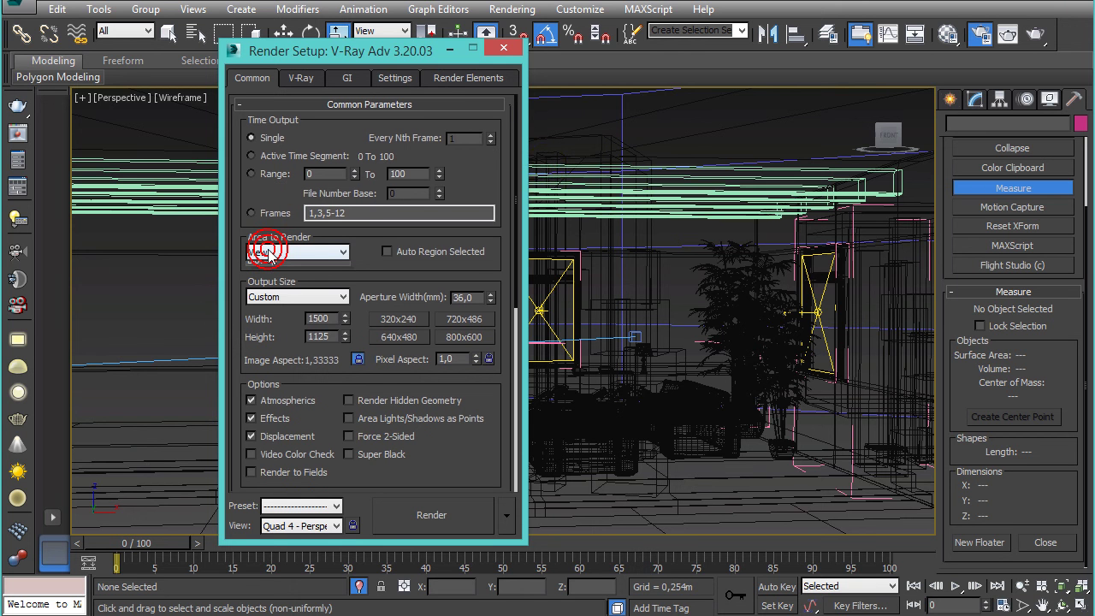
{"action": "left_click", "coordinate": [270, 290]}
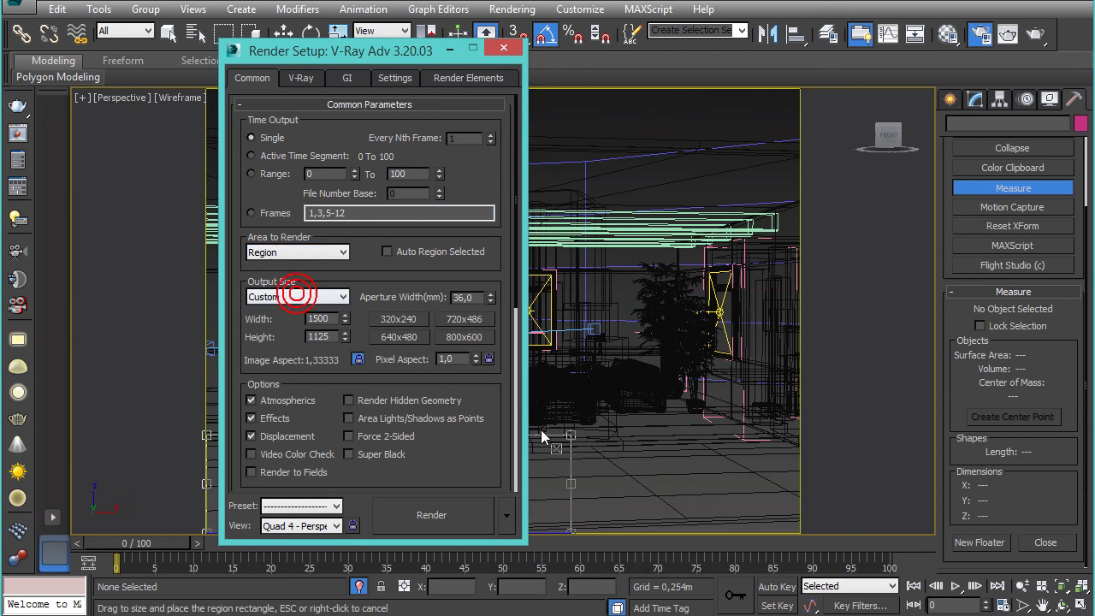
Set Area to Render to View and try the 320x240 output size preset
{"action": "left_click", "coordinate": [289, 251]}
{"action": "left_click", "coordinate": [261, 266]}
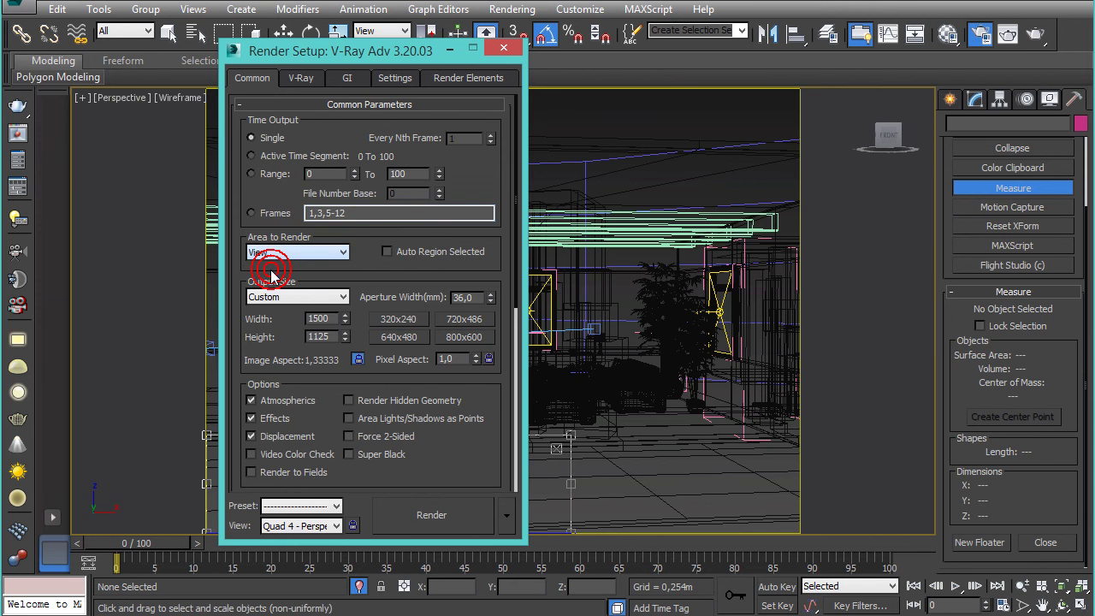
{"action": "double_click", "coordinate": [328, 317]}
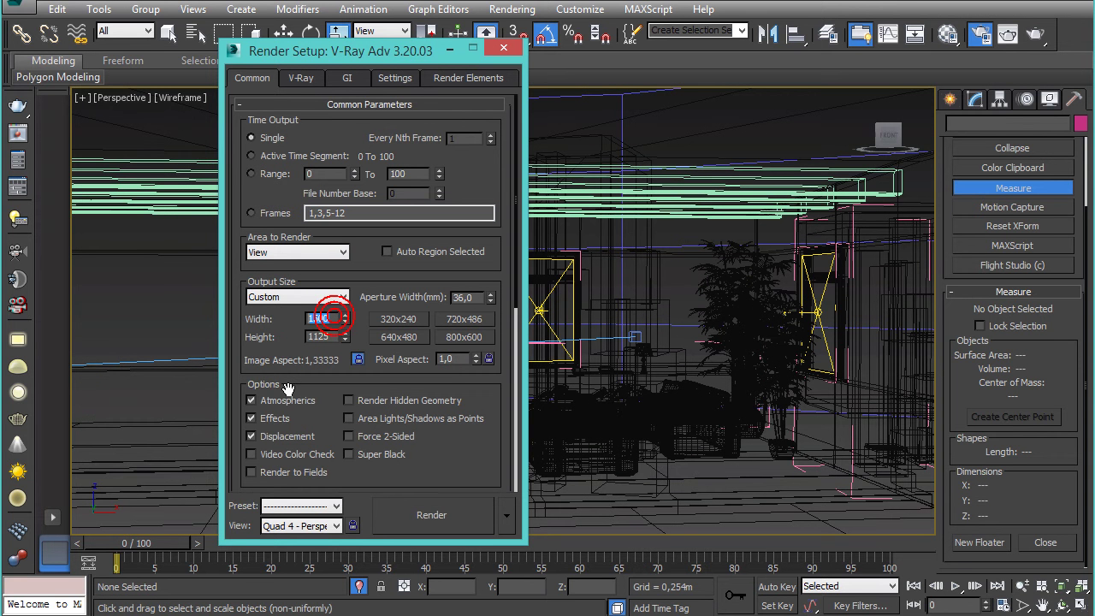
{"action": "left_click", "coordinate": [340, 334]}
{"action": "double_click", "coordinate": [333, 337]}
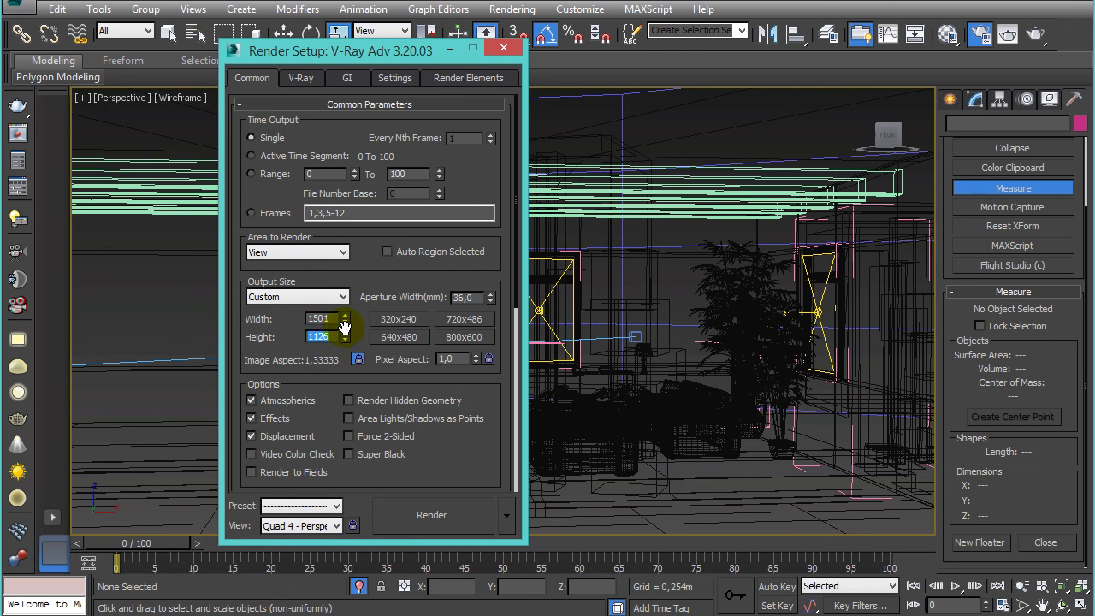
{"action": "left_click", "coordinate": [398, 321]}
Enter 1500 as the output width so the size returns to 1500 × 1125
{"action": "double_click", "coordinate": [333, 319]}
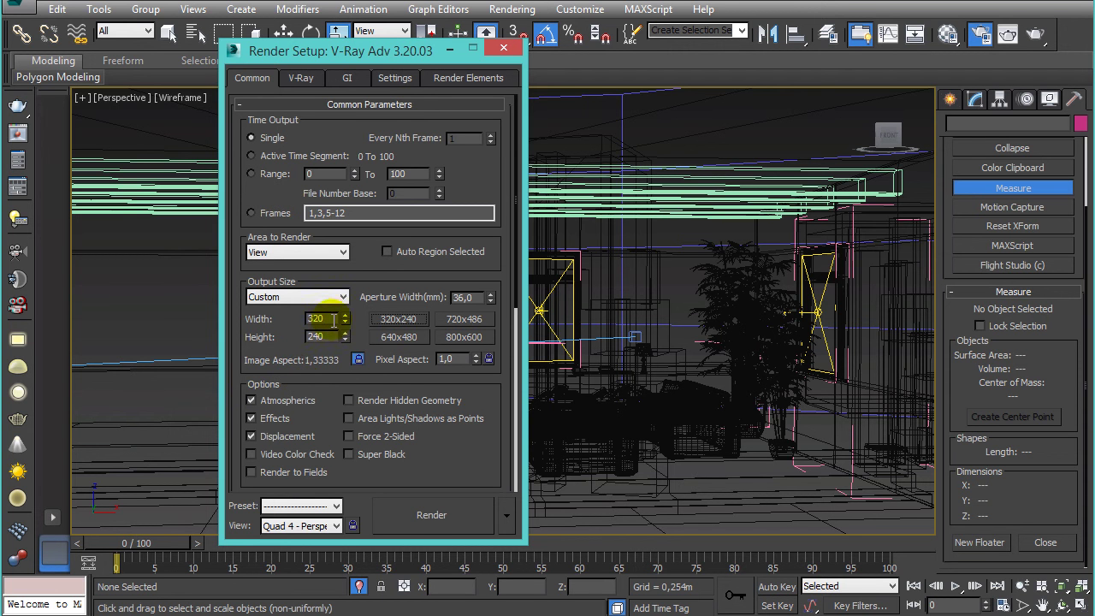
{"action": "double_click", "coordinate": [333, 318]}
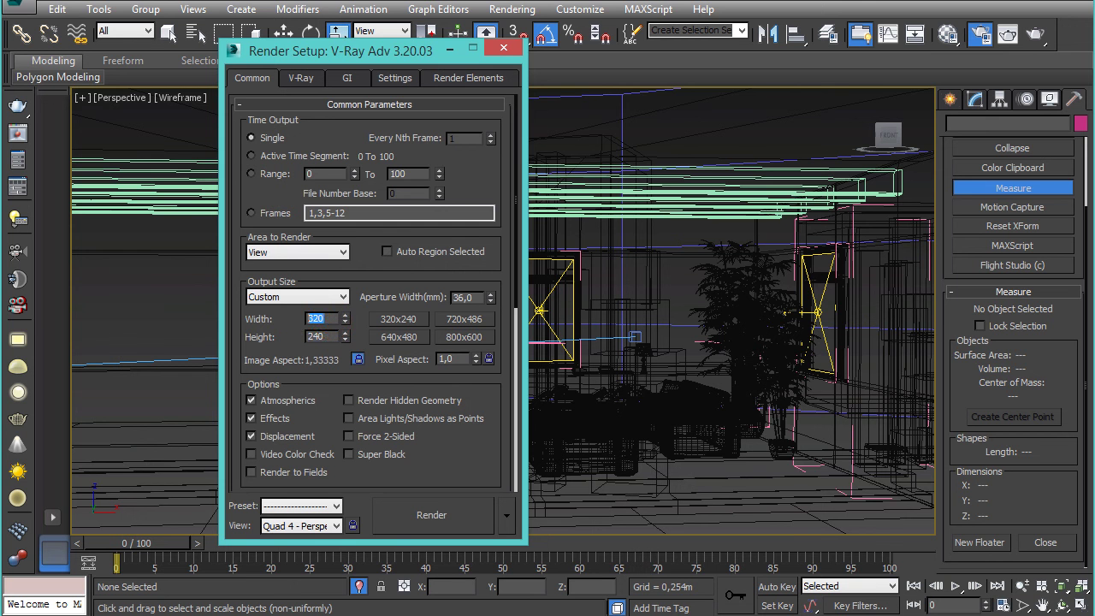
{"action": "type", "text": "1500"}
{"action": "key", "text": "Return"}
{"action": "mouse_move", "coordinate": [494, 452]}
{"action": "left_mouse_down"}
{"action": "mouse_move", "coordinate": [457, 277]}
{"action": "mouse_move", "coordinate": [456, 195]}
{"action": "left_mouse_up"}
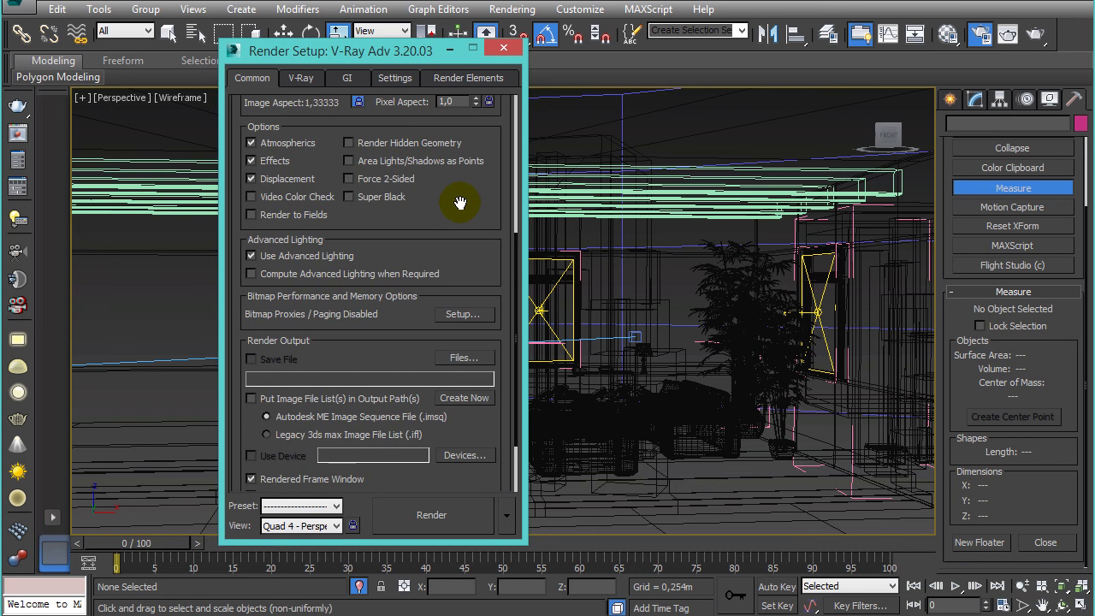
Browse for a render output file, try PNG then JPEG format, and cancel without saving
{"action": "left_click_drag", "start_coordinate": [476, 268], "coordinate": [488, 224]}
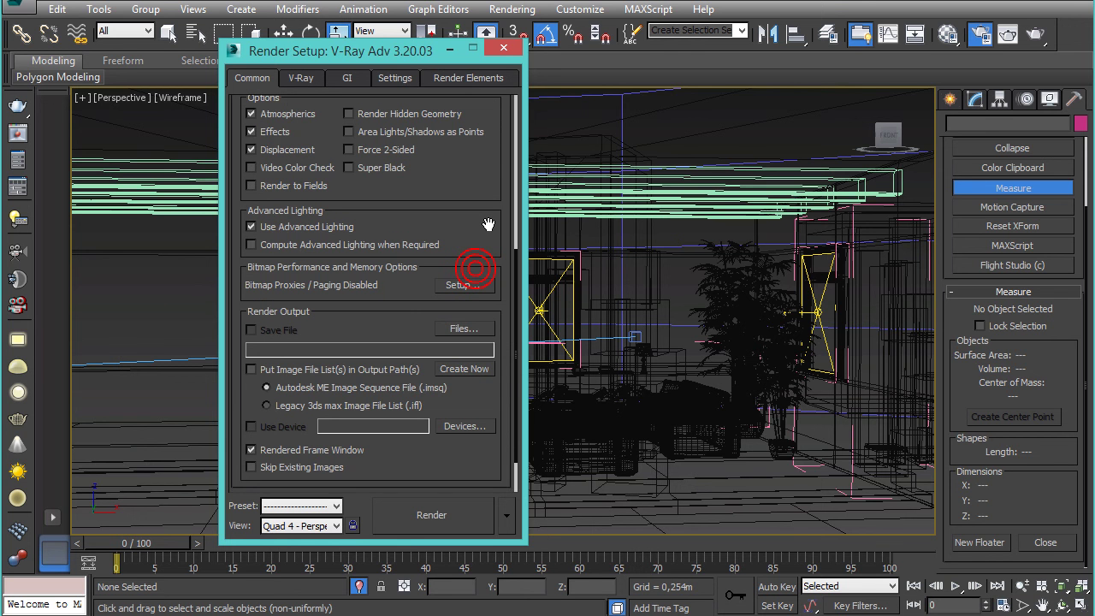
{"action": "scroll", "coordinate": [354, 305], "scroll_direction": "down", "scroll_amount": 2}
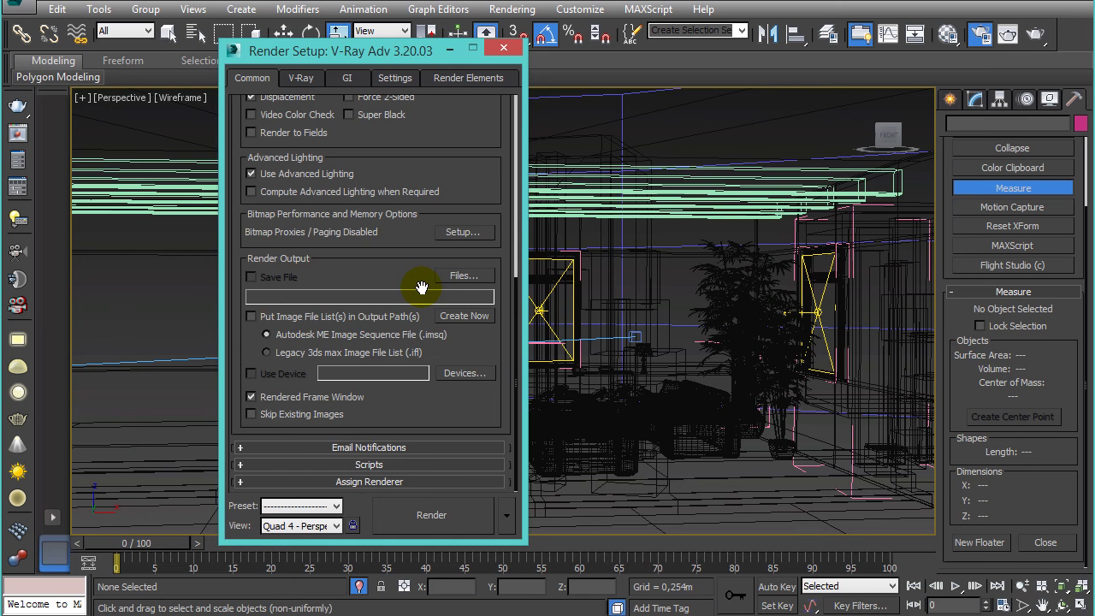
{"action": "left_click", "coordinate": [464, 276]}
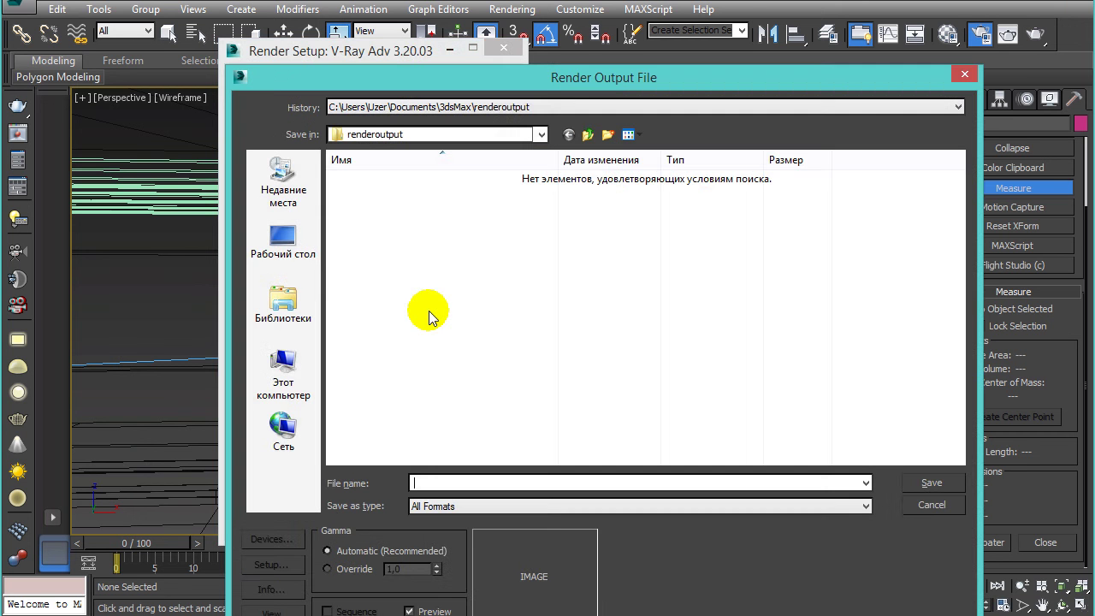
{"action": "left_click", "coordinate": [451, 506]}
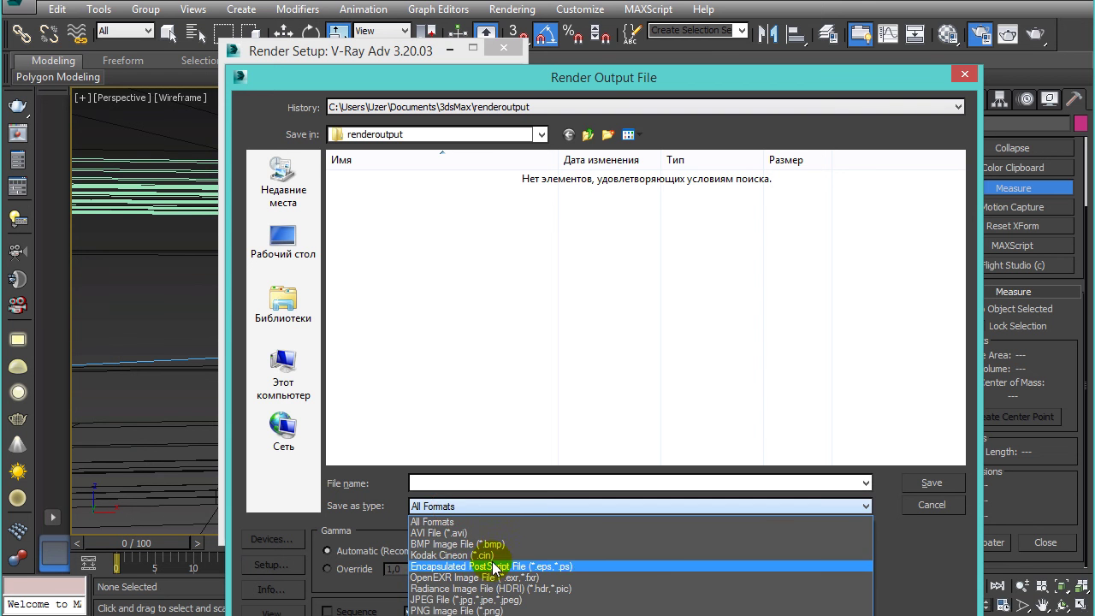
{"action": "left_click", "coordinate": [508, 610]}
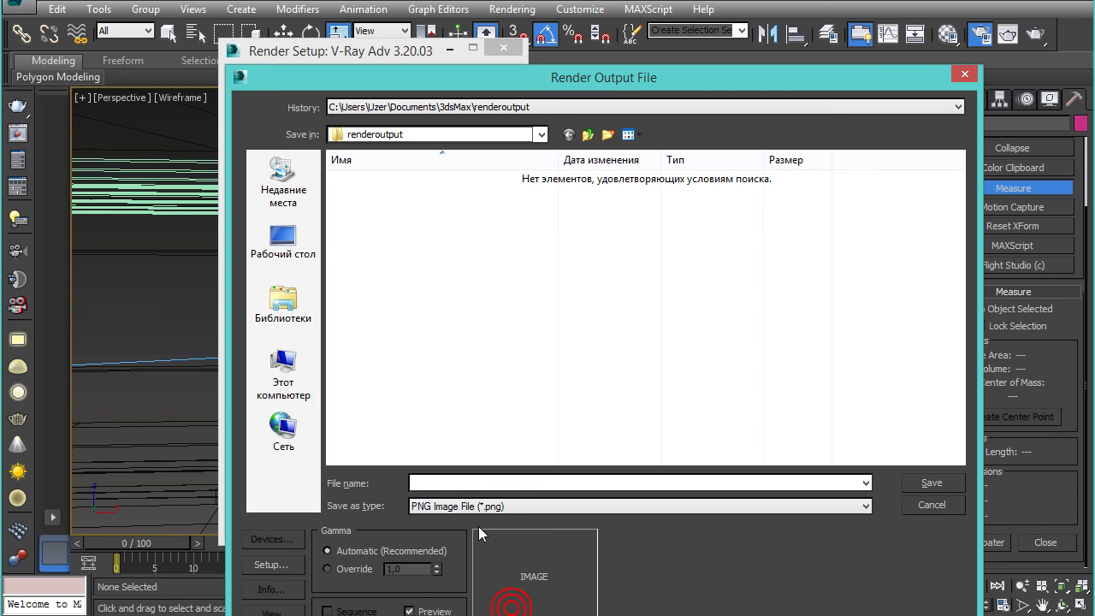
{"action": "left_click", "coordinate": [479, 506]}
{"action": "left_click", "coordinate": [466, 596]}
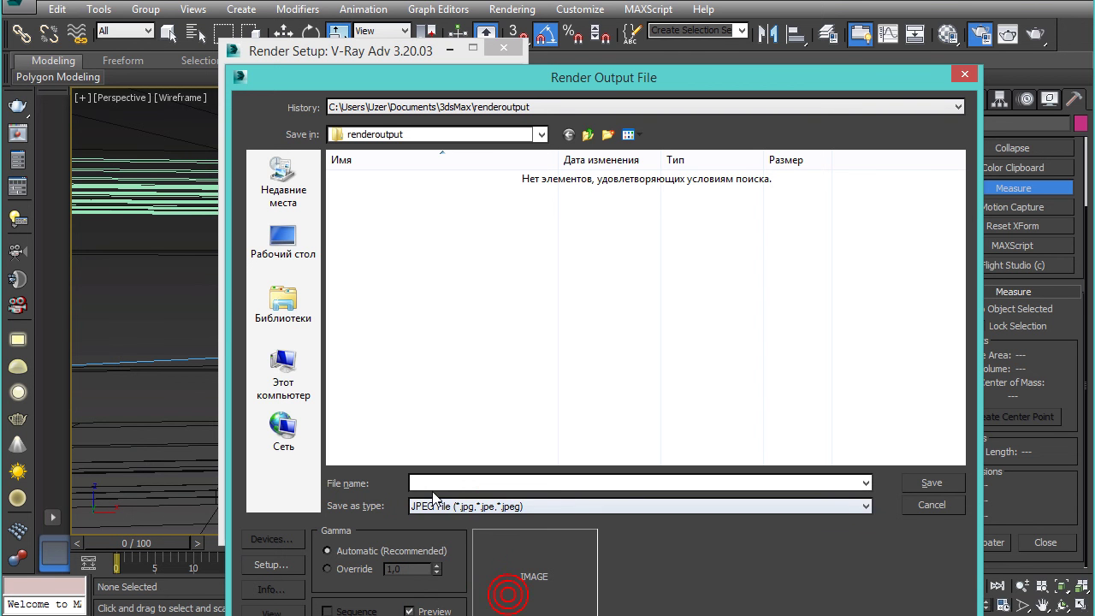
{"action": "left_click", "coordinate": [424, 479]}
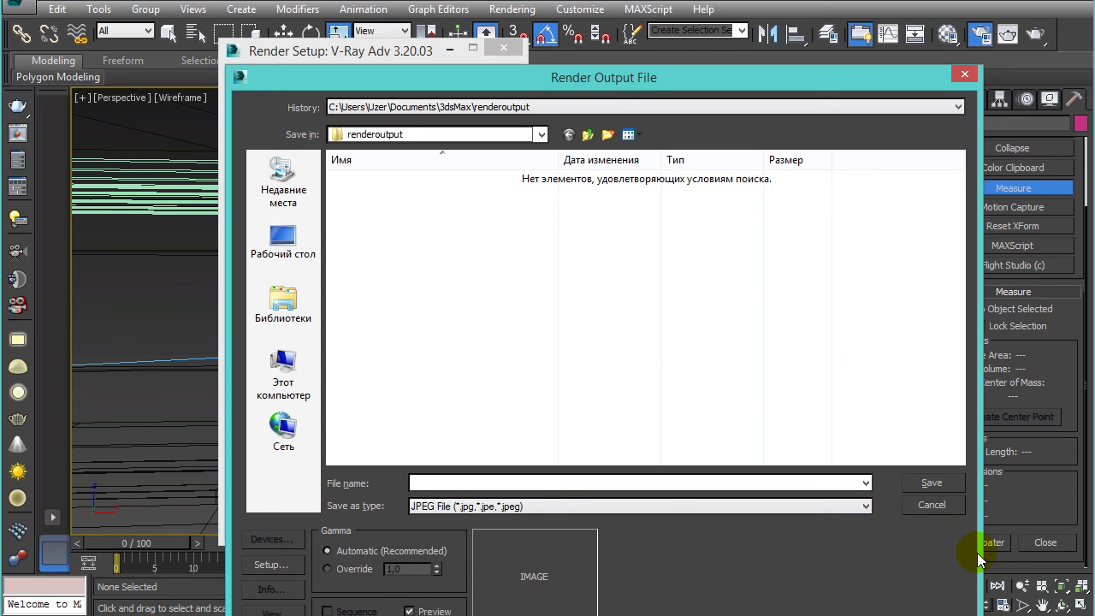
{"action": "left_click", "coordinate": [931, 505]}
{"action": "left_click", "coordinate": [251, 277]}
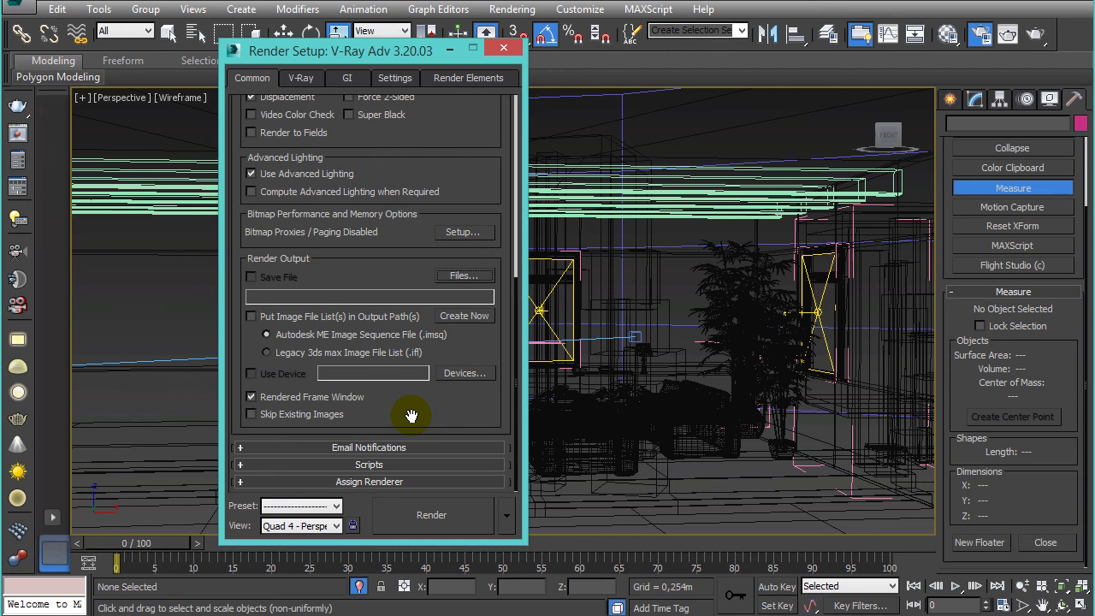
Check the Assign Renderer rollout shows V-Ray Adv 3.20.03 as production renderer, then close Render Setup
{"action": "left_click", "coordinate": [373, 481]}
{"action": "left_click", "coordinate": [346, 484]}
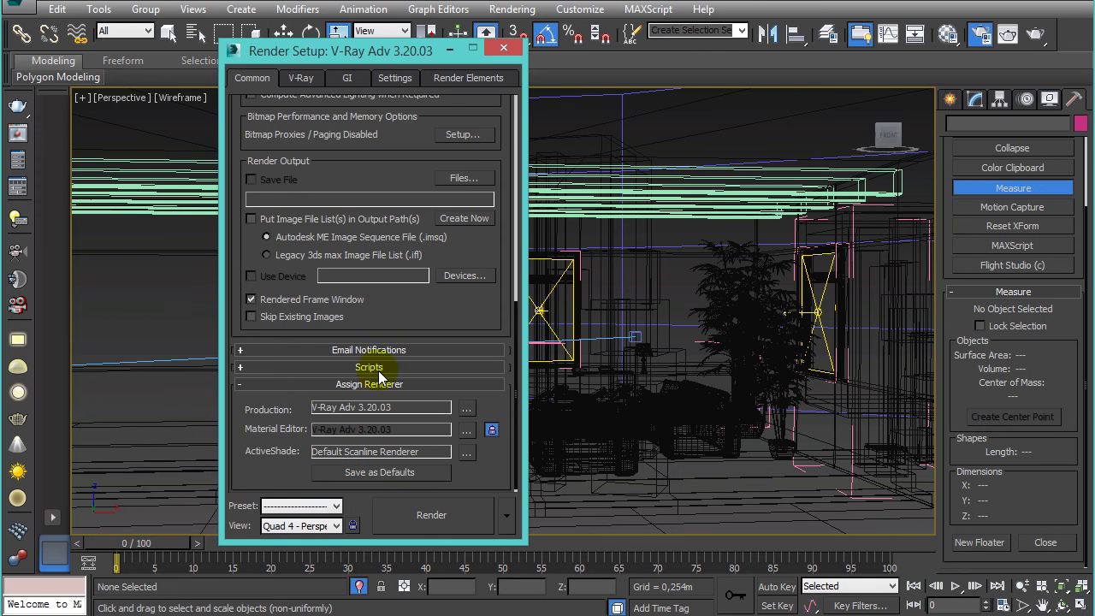
{"action": "left_click", "coordinate": [504, 47]}
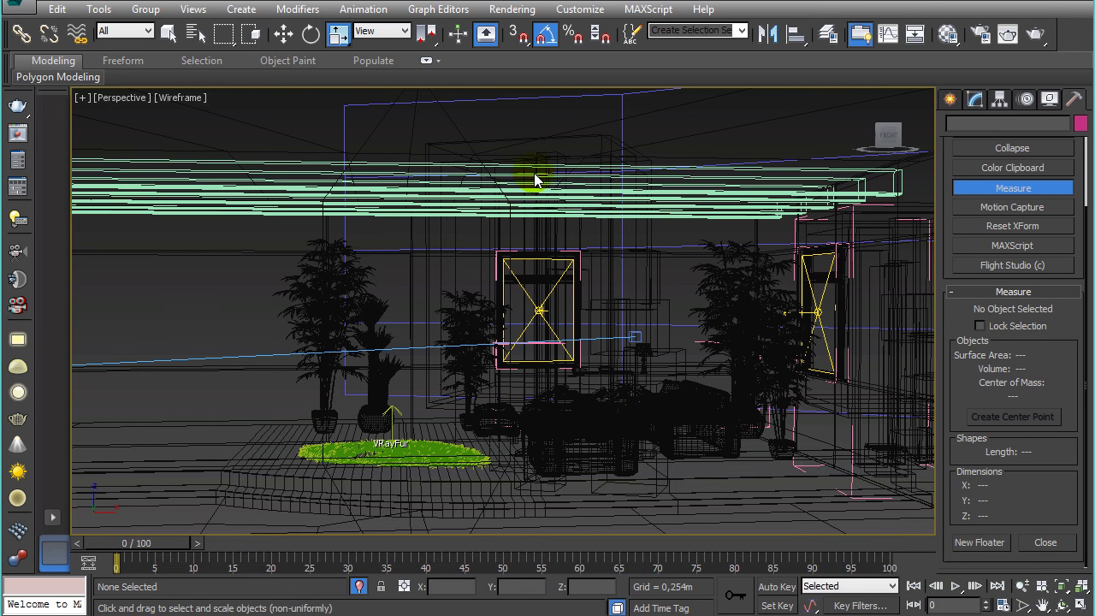
View the Configure User Paths settings from the Customize menu and close them
{"action": "left_click", "coordinate": [556, 10]}
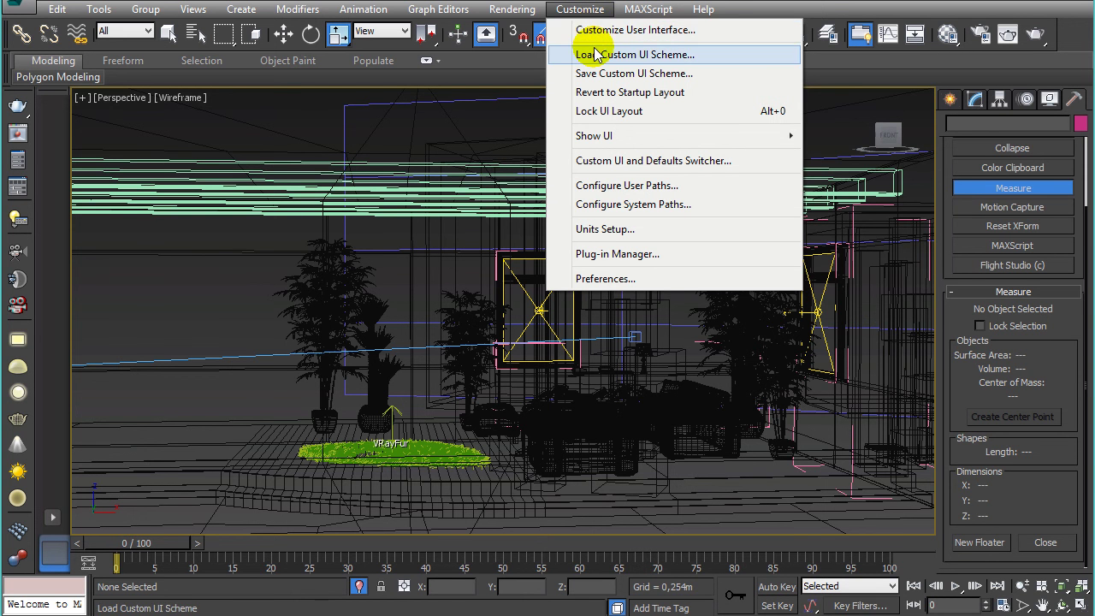
{"action": "left_click", "coordinate": [682, 189]}
{"action": "left_click_drag", "start_coordinate": [259, 158], "coordinate": [438, 168]}
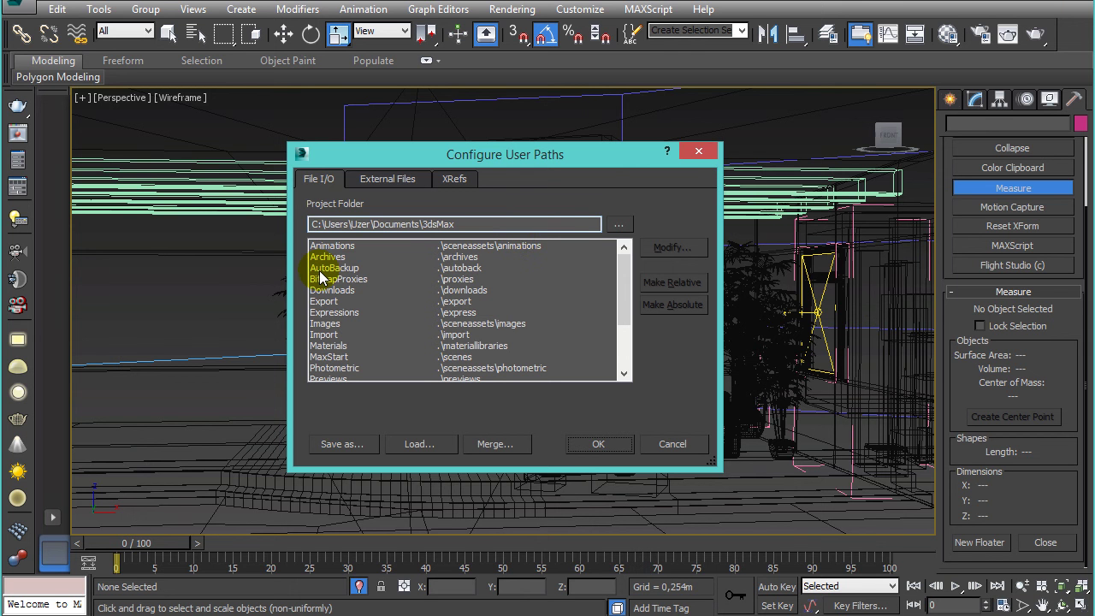
{"action": "left_click", "coordinate": [697, 151]}
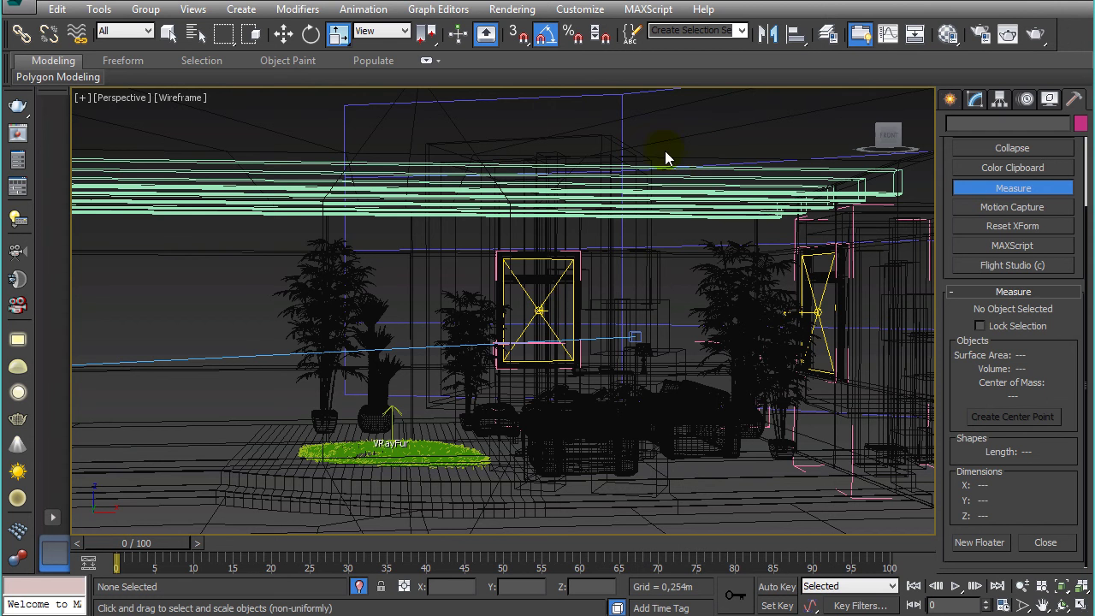
Open the korobka scene with Ctrl+O, choosing Don't Save for the current scene
{"action": "key", "text": "ctrl+o"}
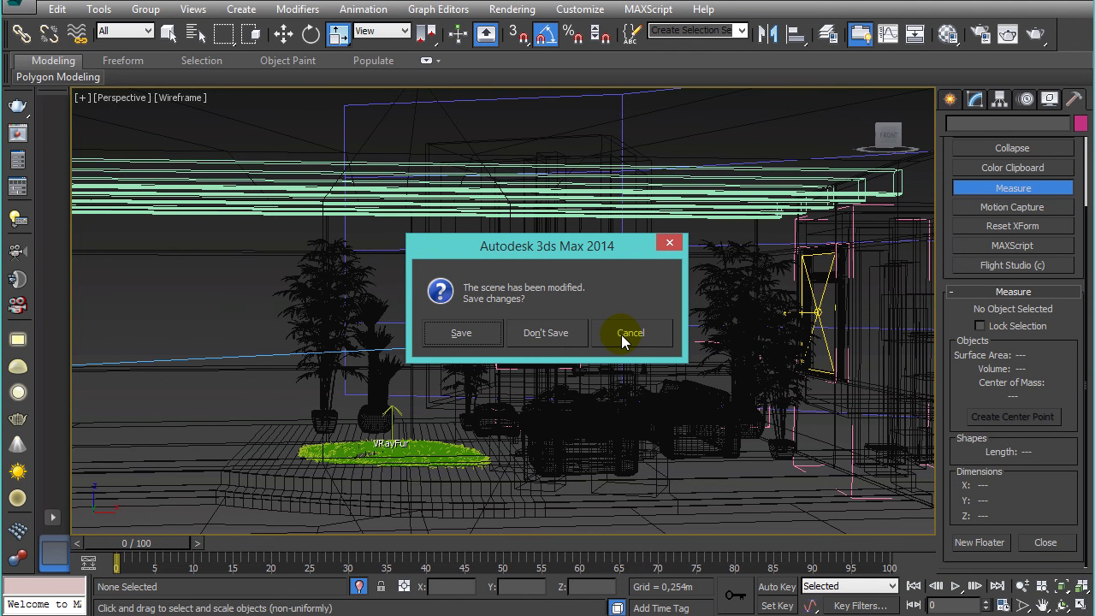
{"action": "left_click", "coordinate": [560, 337]}
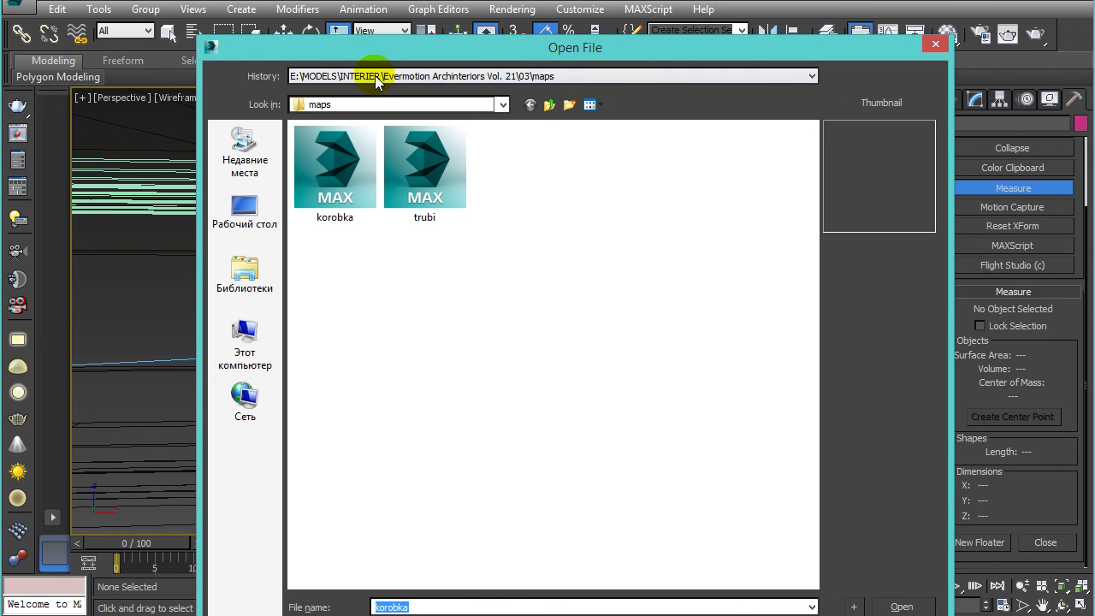
{"action": "left_click", "coordinate": [901, 604]}
{"action": "left_click", "coordinate": [582, 9]}
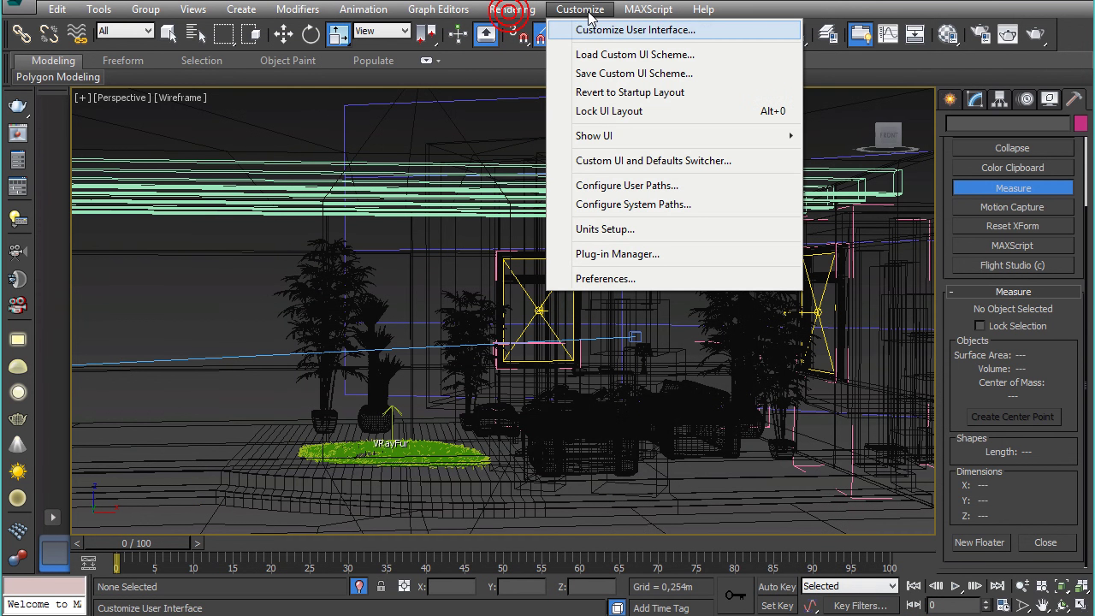
{"action": "left_click", "coordinate": [657, 204]}
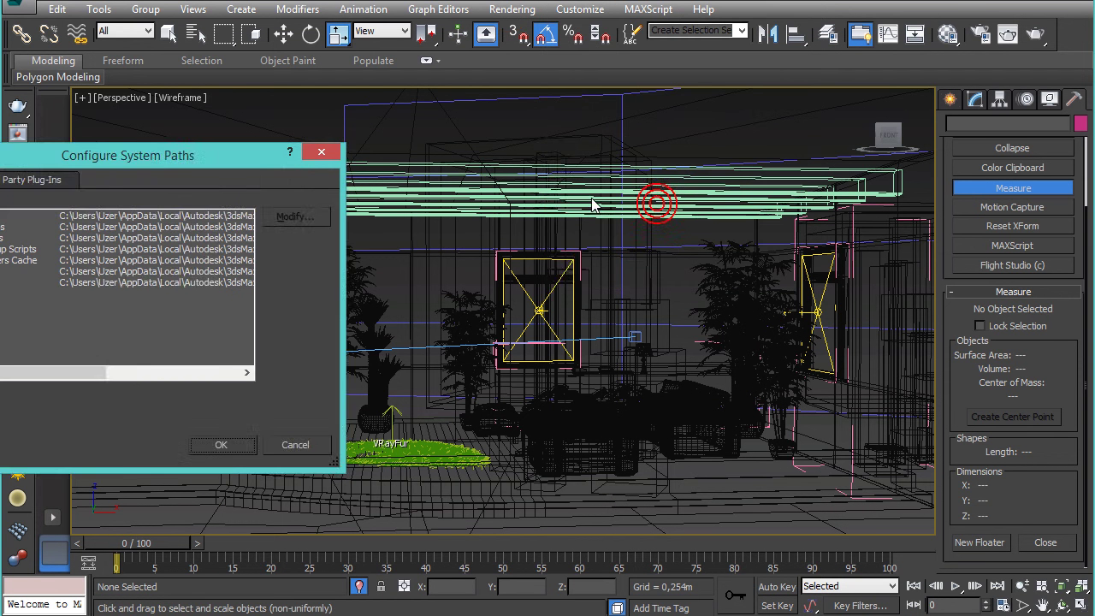
{"action": "left_click_drag", "start_coordinate": [103, 156], "coordinate": [356, 166]}
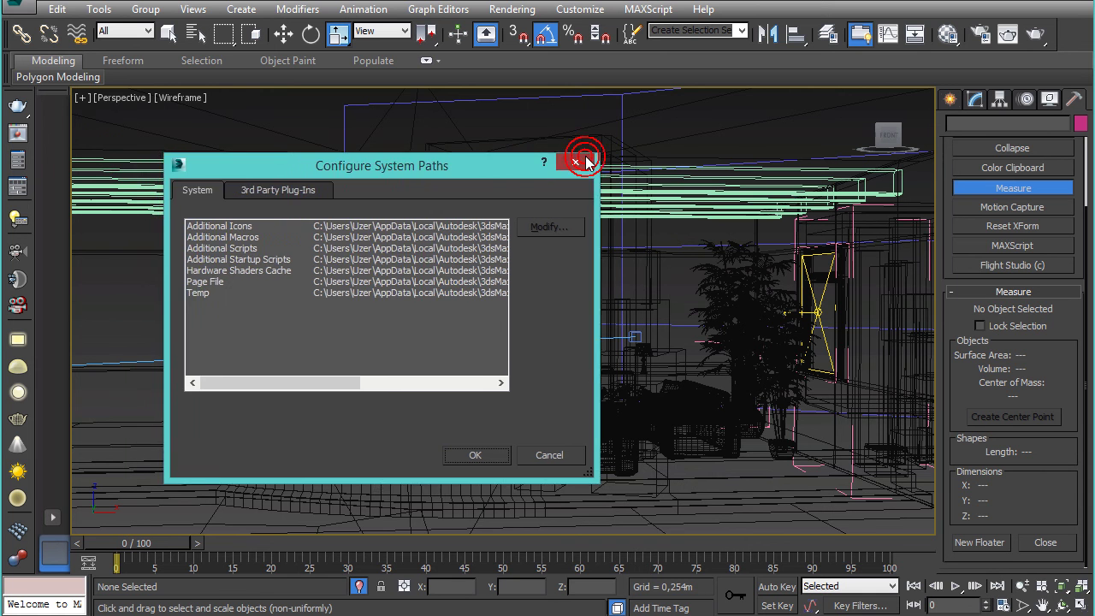
{"action": "left_click", "coordinate": [574, 156]}
{"action": "left_click", "coordinate": [489, 14]}
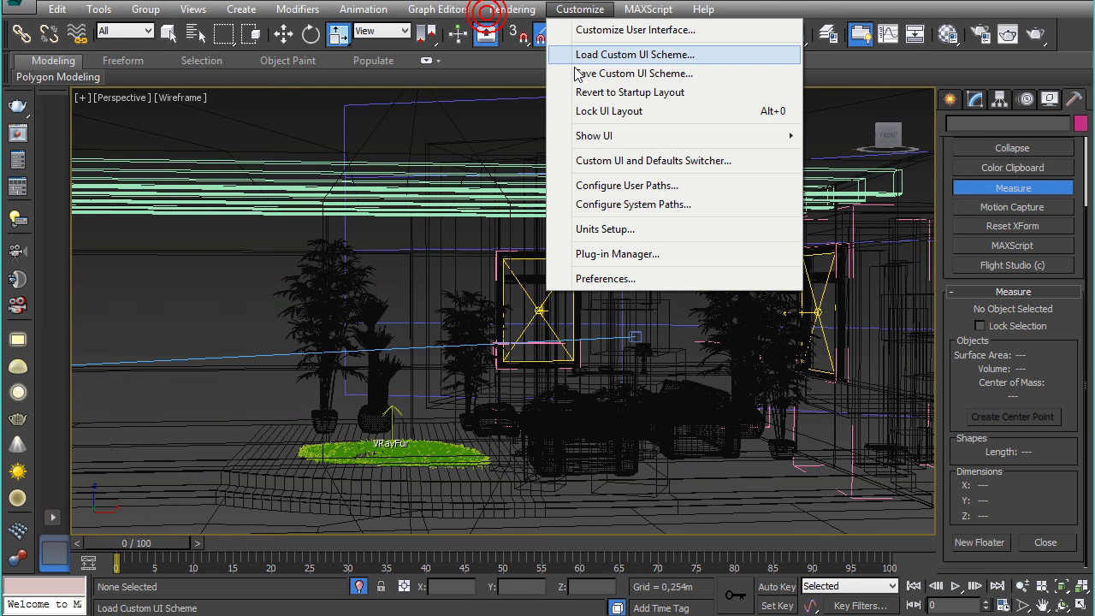
{"action": "left_click", "coordinate": [634, 161]}
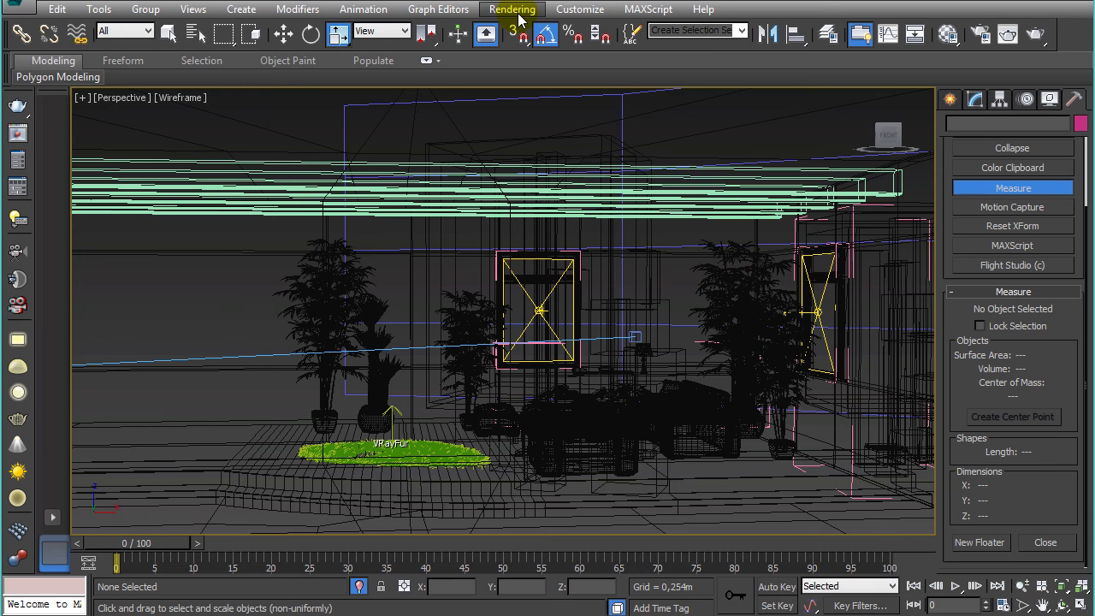
{"action": "left_click", "coordinate": [580, 10]}
{"action": "mouse_move", "coordinate": [56, 9]}
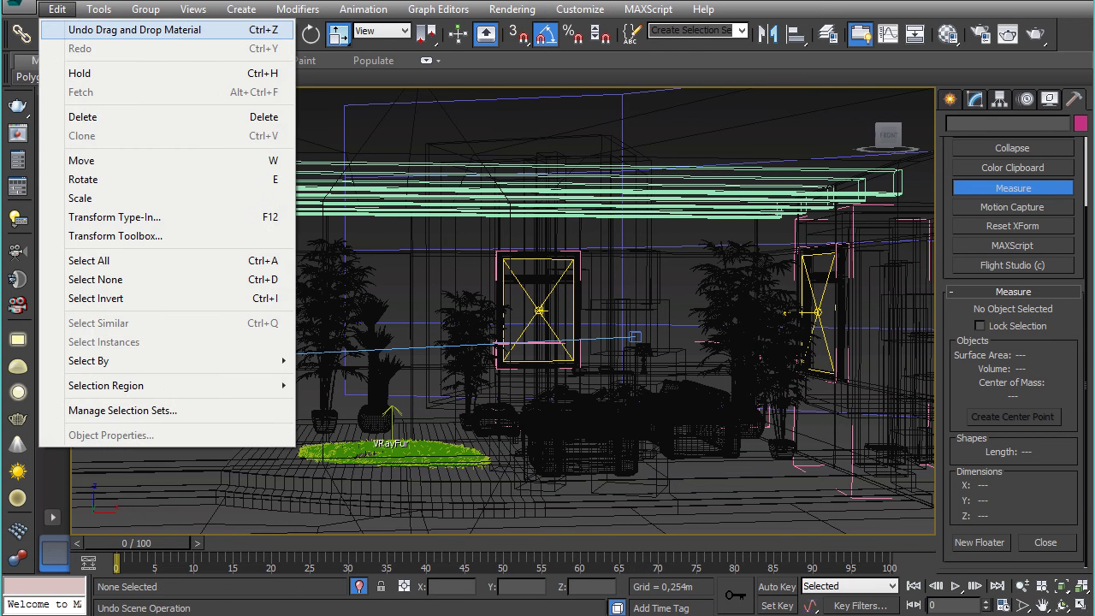
{"action": "left_click", "coordinate": [438, 9]}
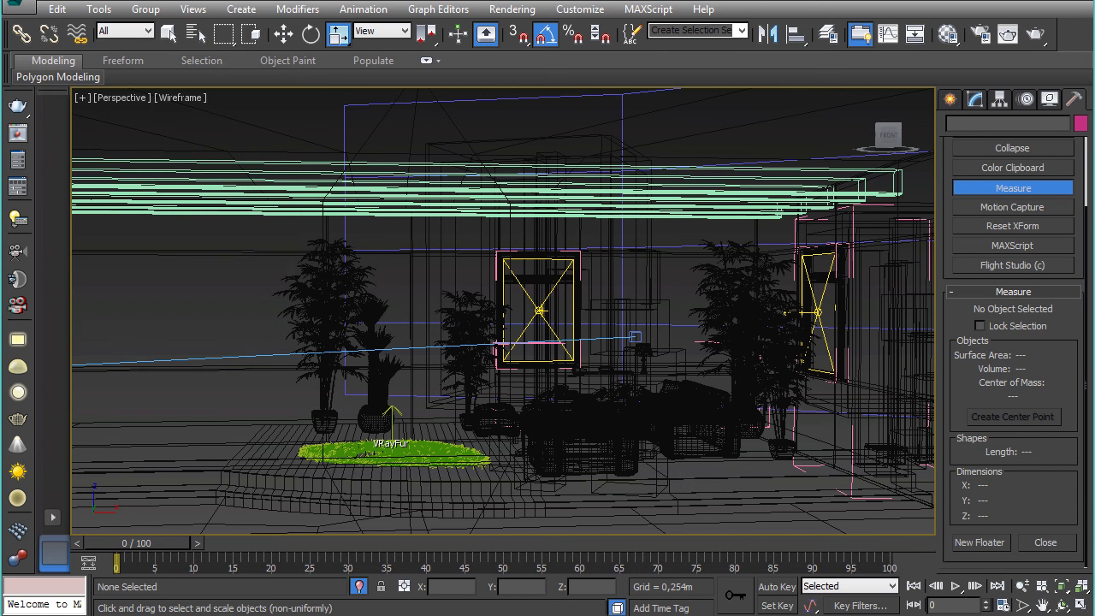
{"action": "left_click", "coordinate": [23, 7]}
{"action": "left_click", "coordinate": [79, 187]}
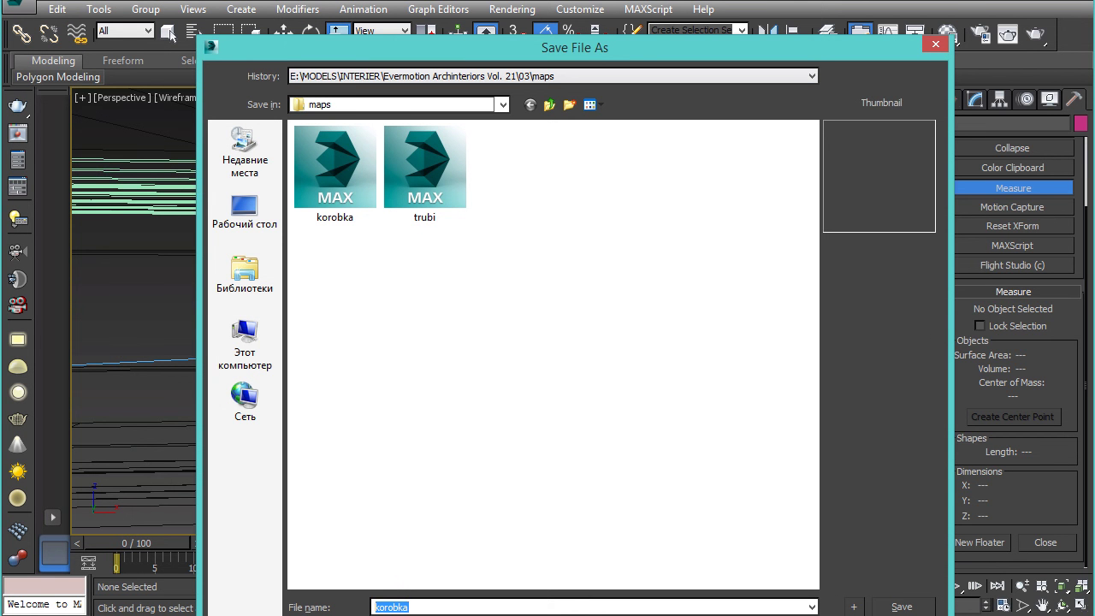
{"action": "left_click", "coordinate": [902, 611]}
{"action": "left_click", "coordinate": [511, 10]}
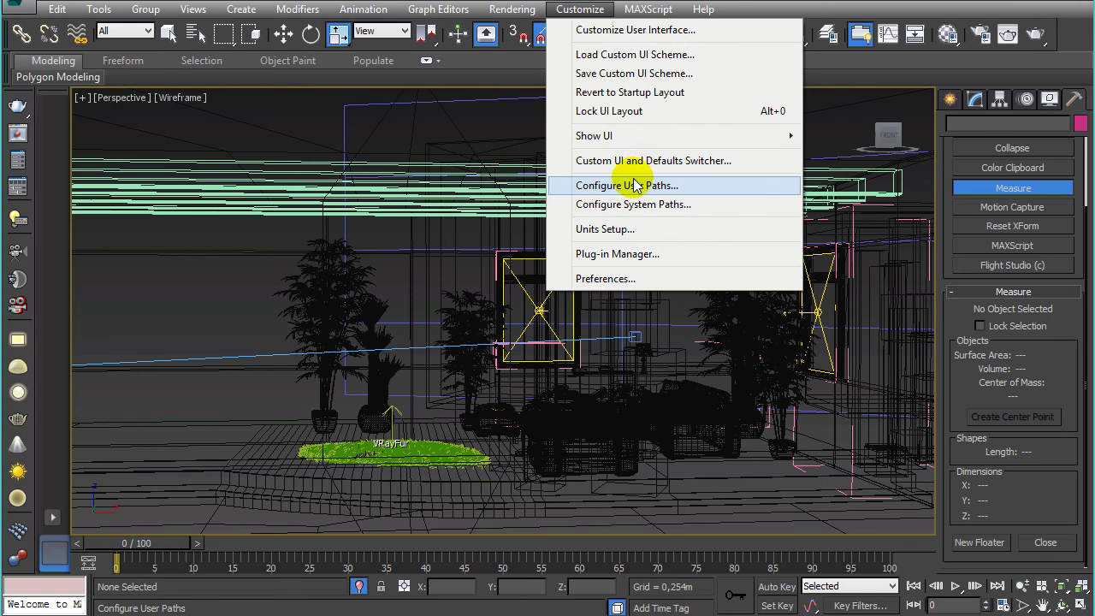
{"action": "left_click", "coordinate": [633, 187]}
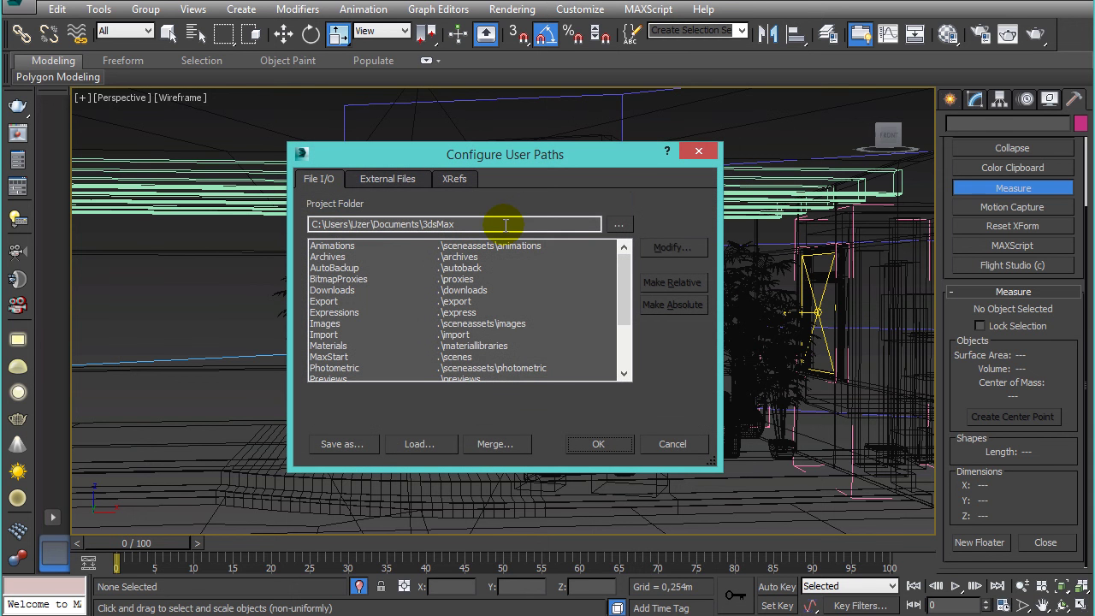
{"action": "double_click", "coordinate": [325, 224]}
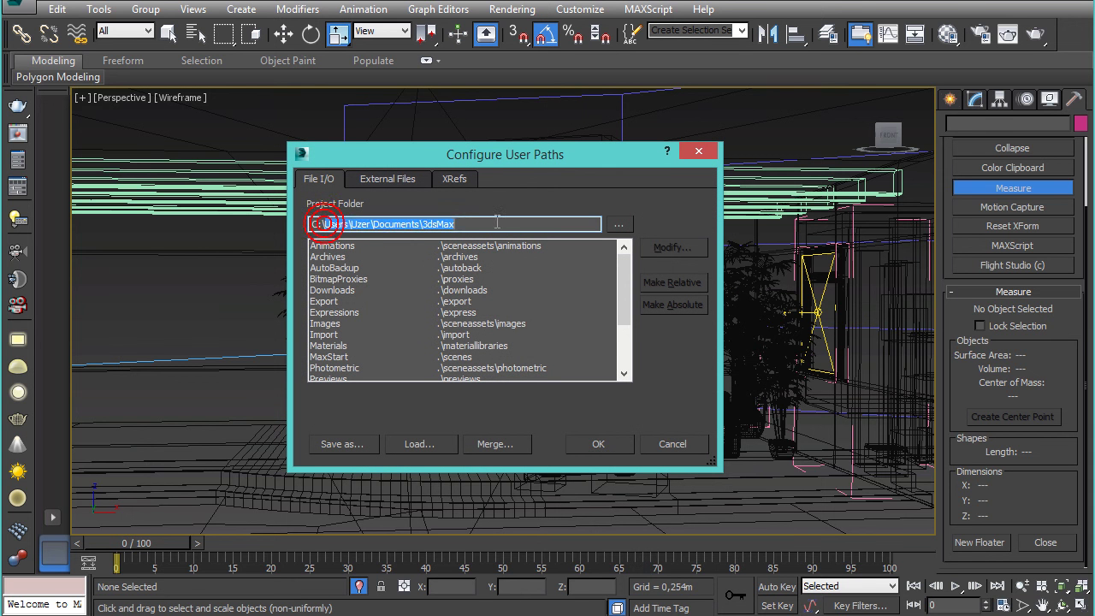
{"action": "left_click", "coordinate": [481, 224]}
{"action": "key", "text": "ctrl+a"}
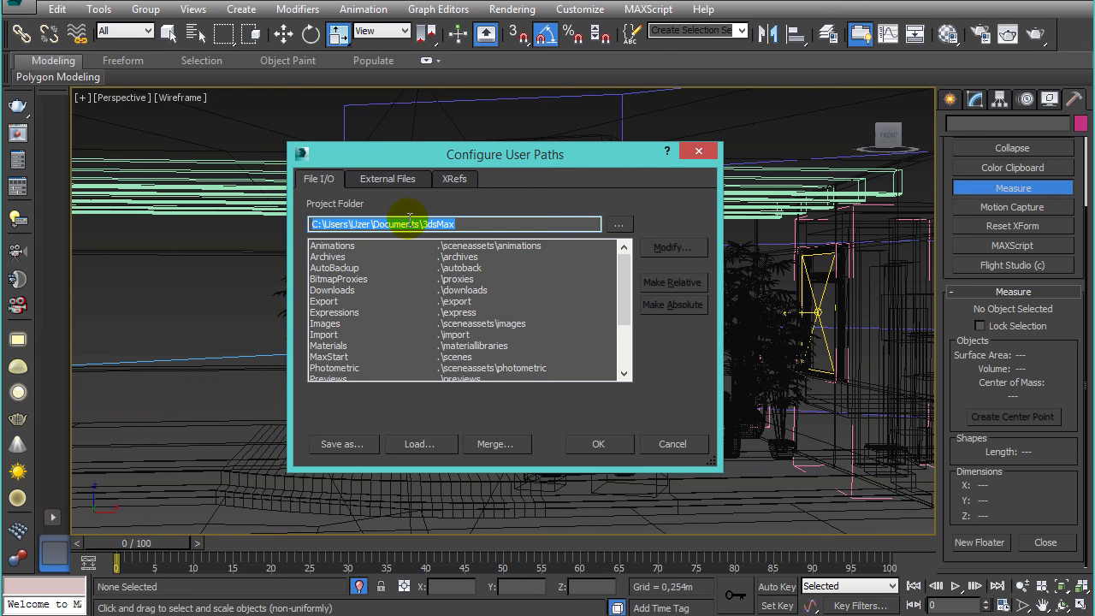
{"action": "left_click", "coordinate": [709, 150]}
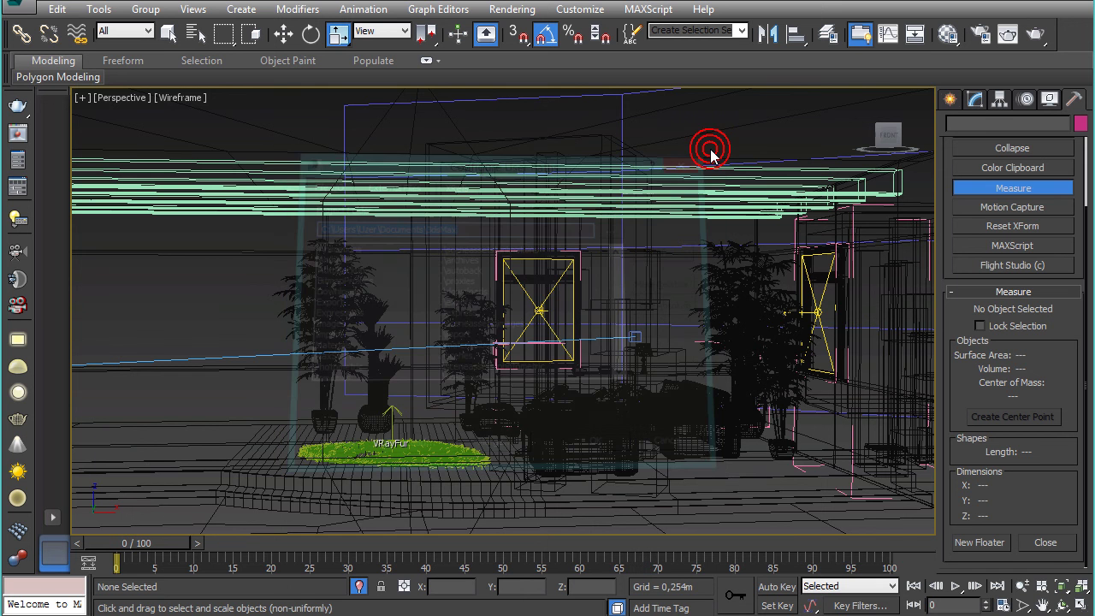
{"action": "left_click", "coordinate": [541, 140]}
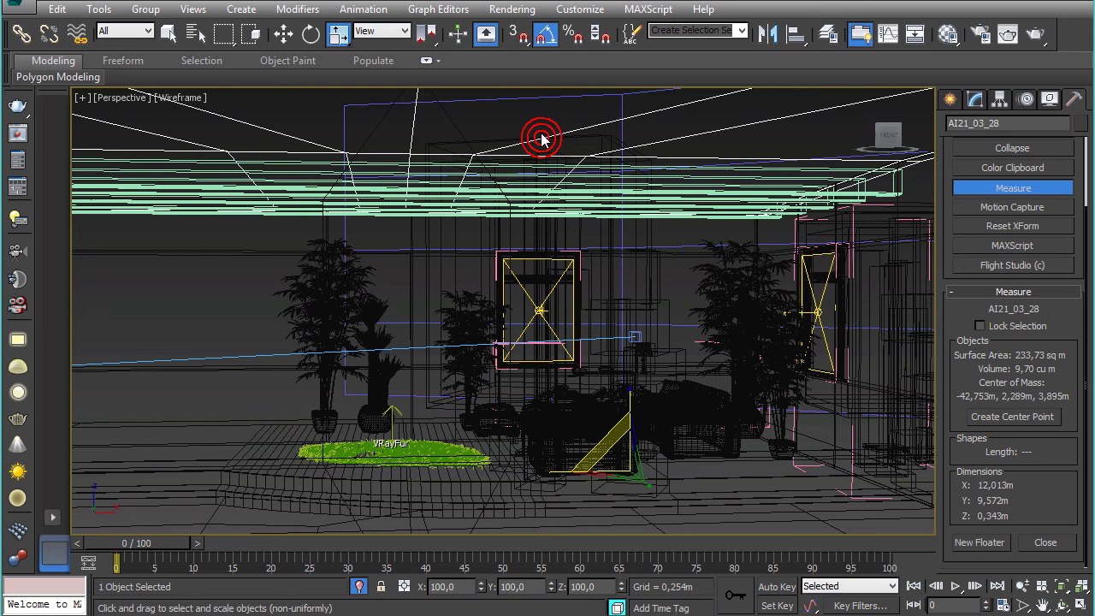
{"action": "left_click", "coordinate": [533, 125]}
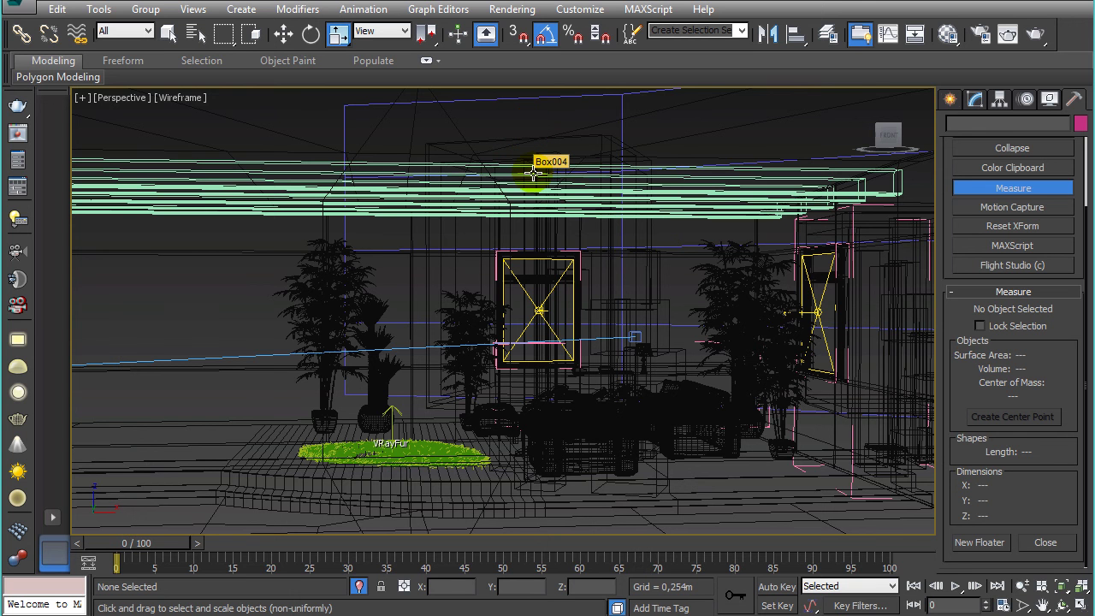